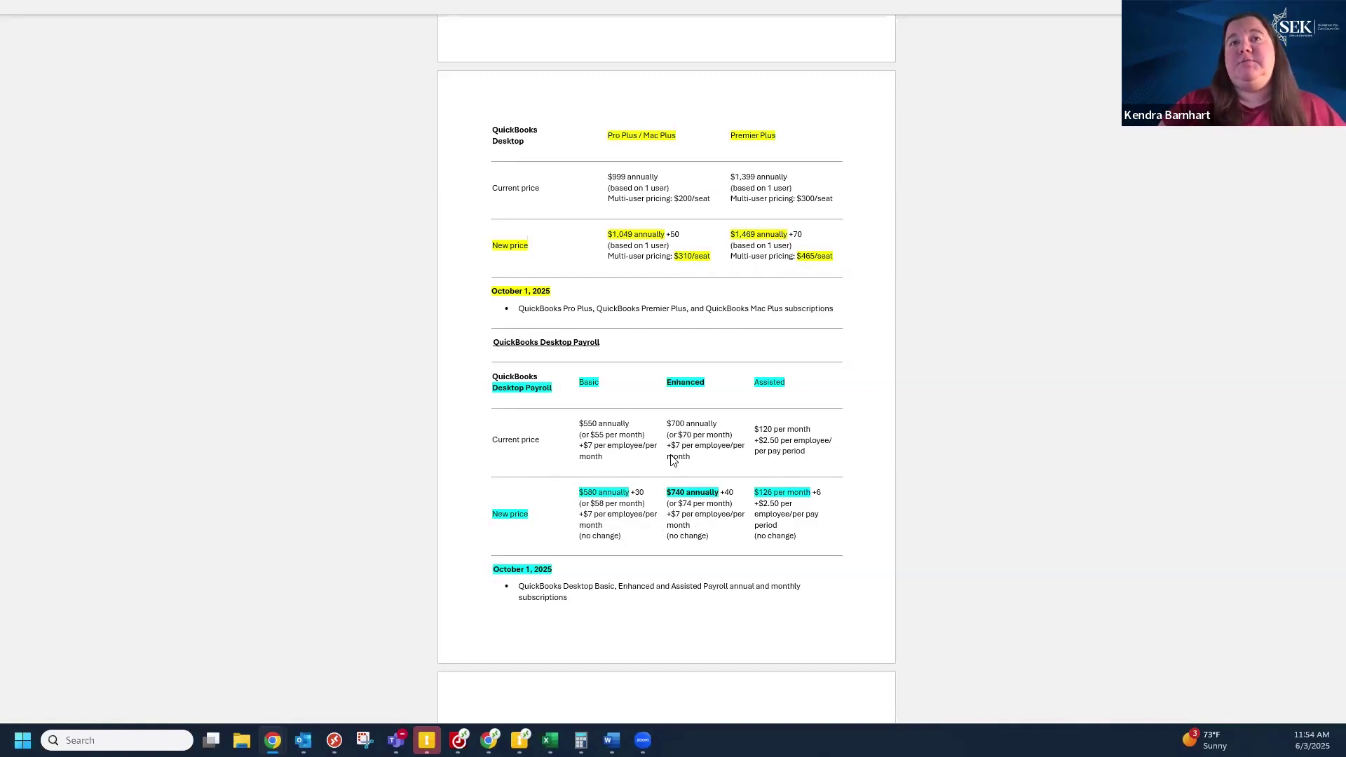
- Review the 2025 price changes for QuickBooks Desktop, Desktop Payroll, Enterprise with built-in payroll, and QuickBooks Online in the pricing document
scroll(673, 459, down, 3)
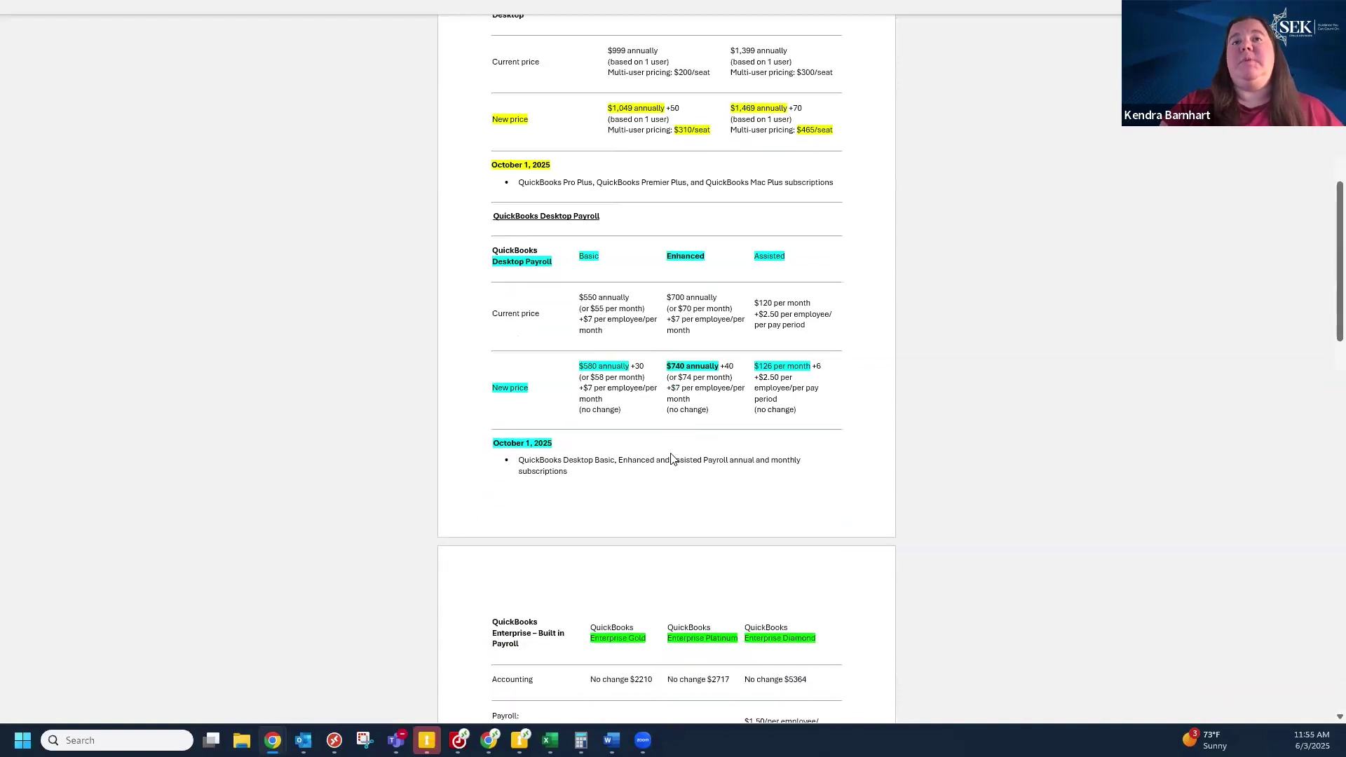
scroll(673, 460, down, 6)
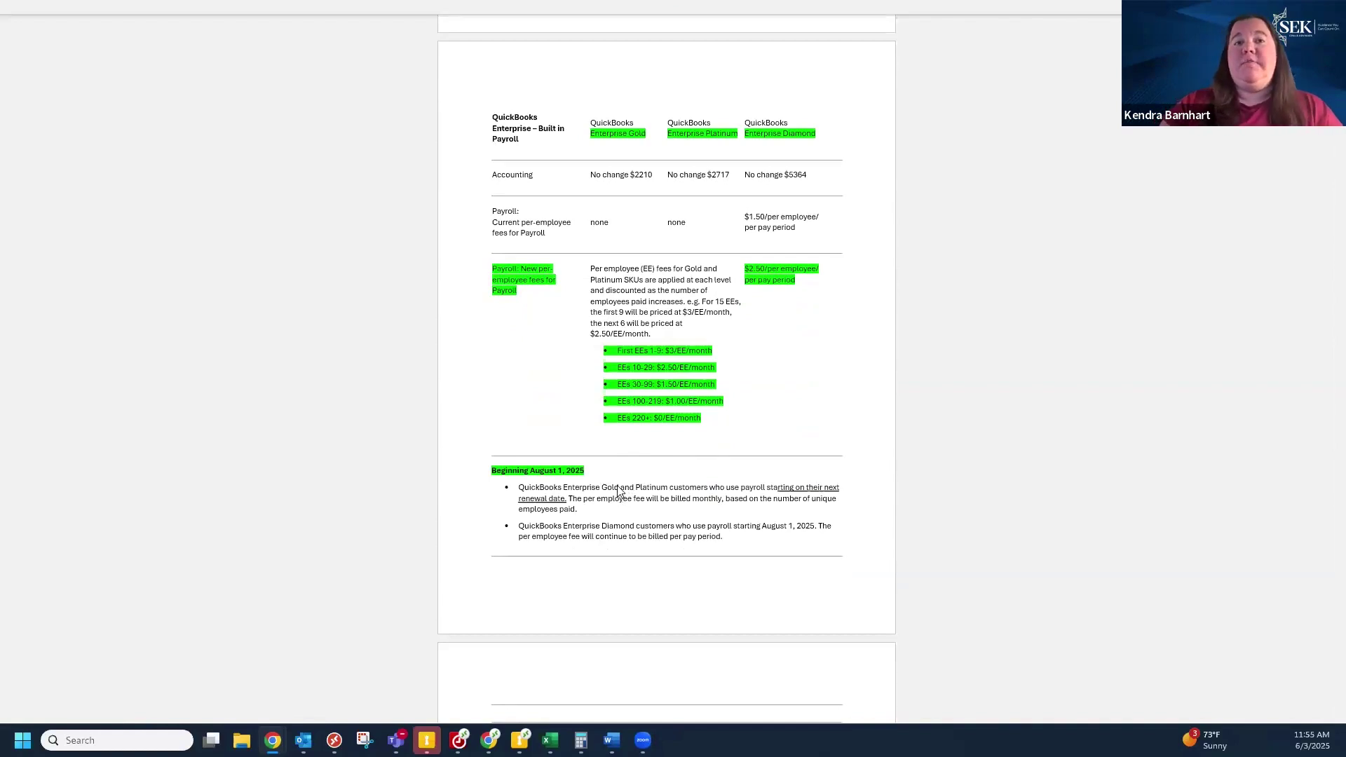
scroll(621, 487, down, 4)
scroll(617, 496, down, 4)
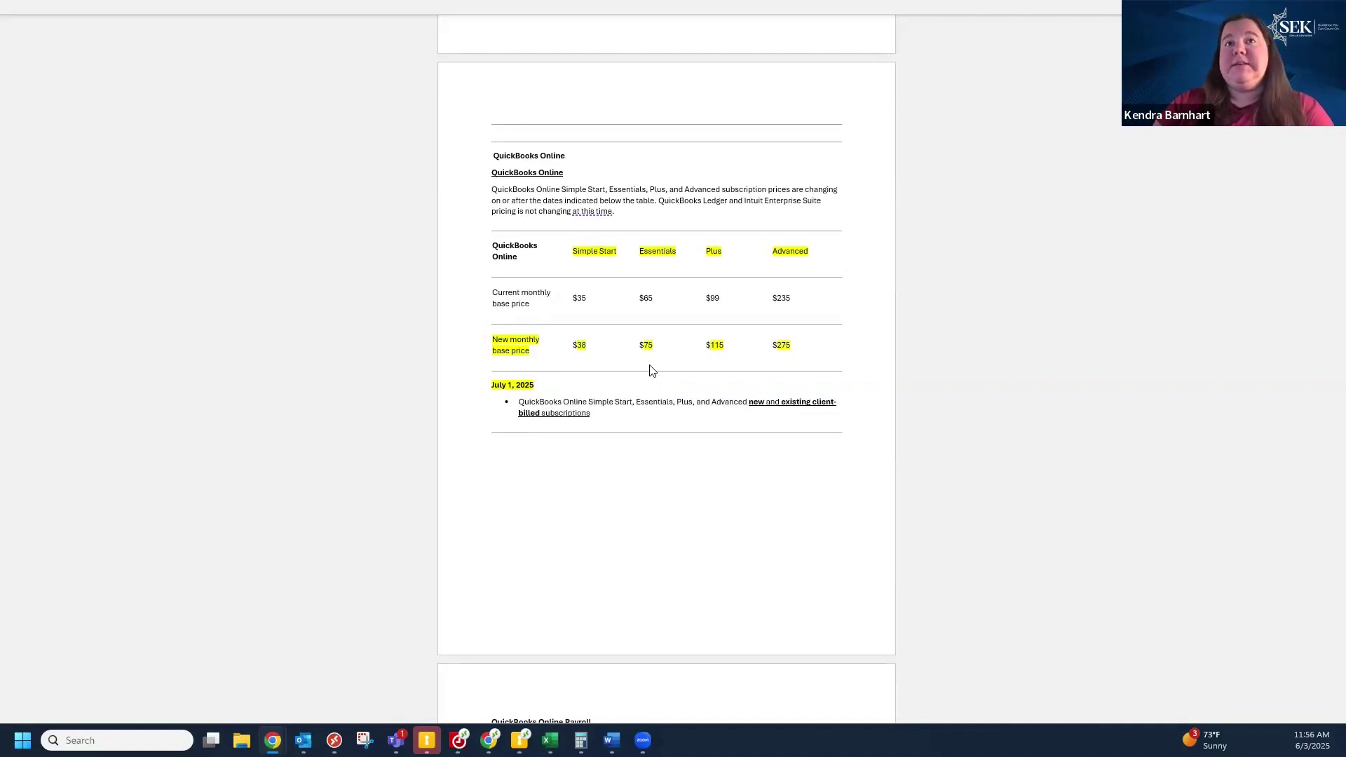
scroll(658, 416, down, 2)
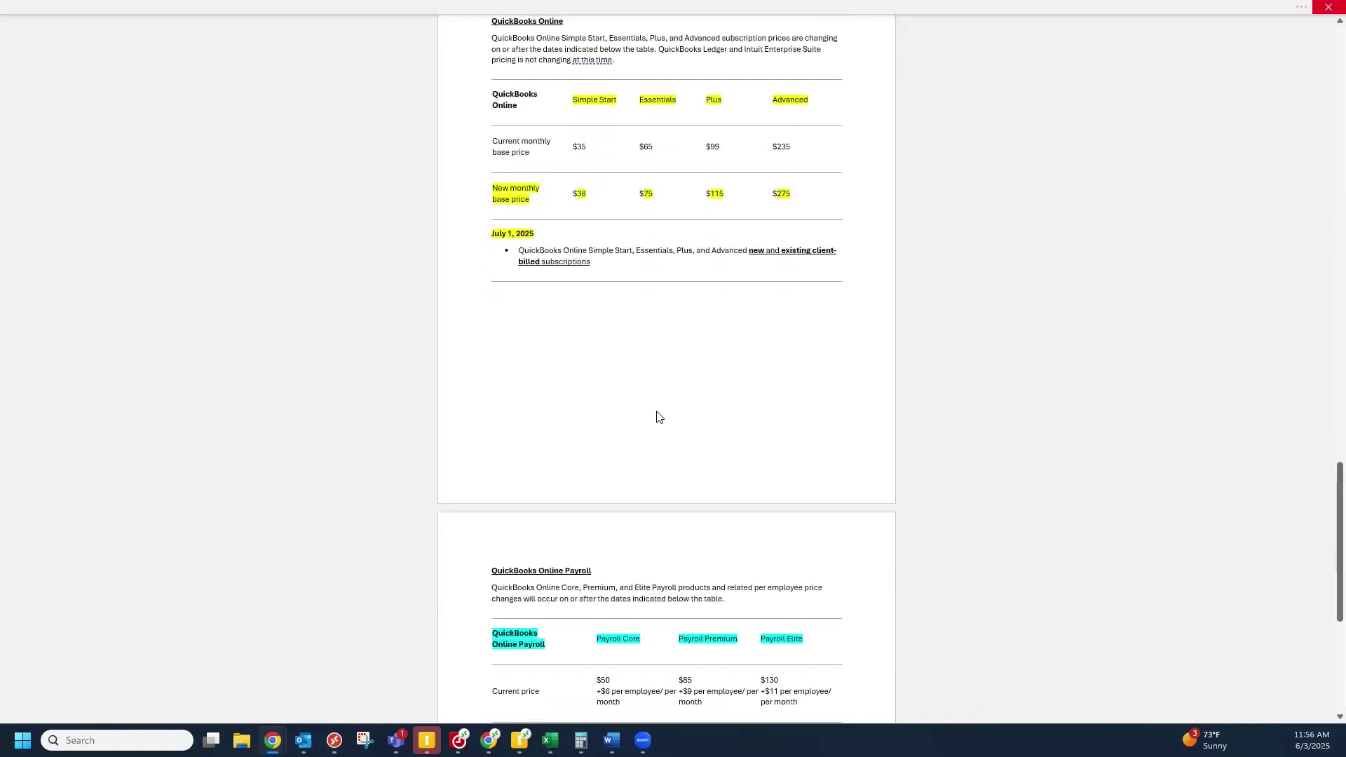
scroll(658, 416, up, 2)
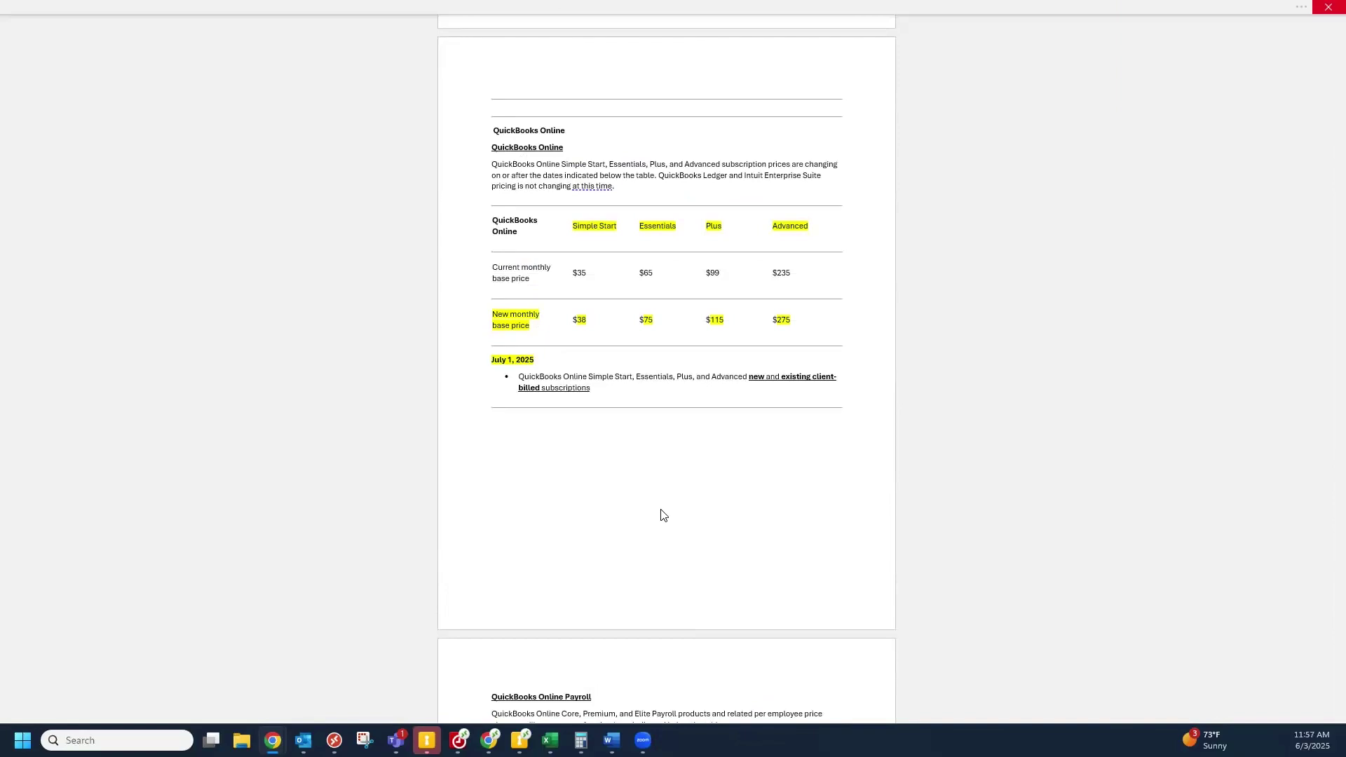
scroll(664, 515, up, 1)
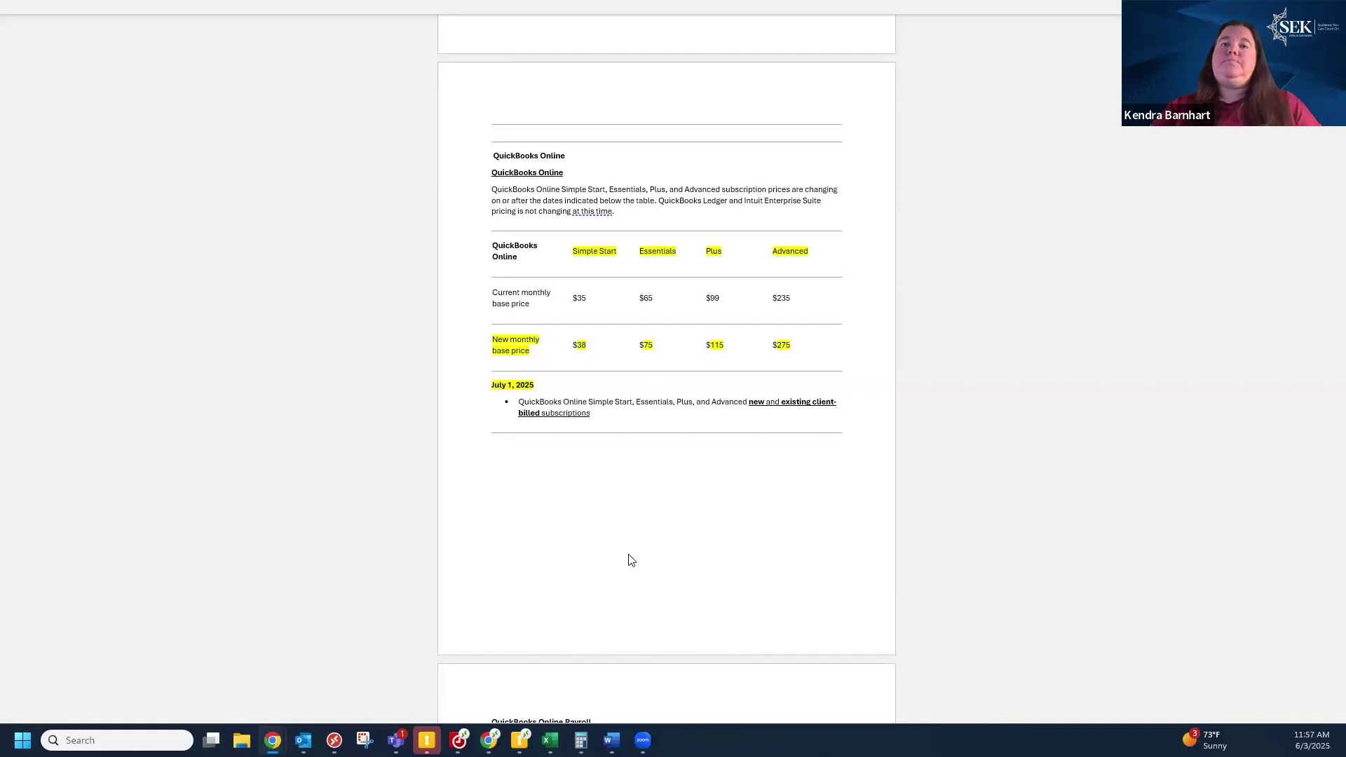
- Review the QuickBooks Online Payroll price table for Core, Premium and Elite and its effective date
scroll(647, 547, down, 2)
scroll(650, 550, down, 2)
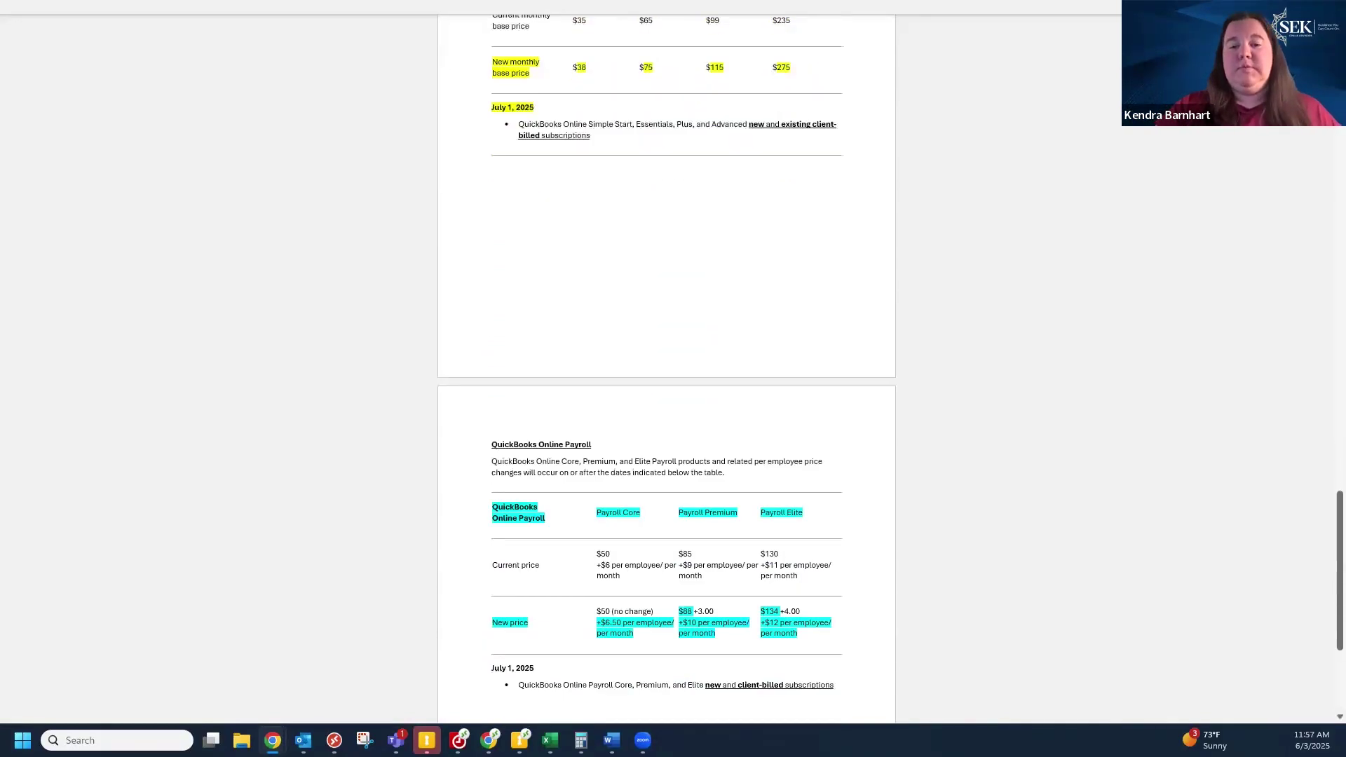
scroll(735, 449, down, 3)
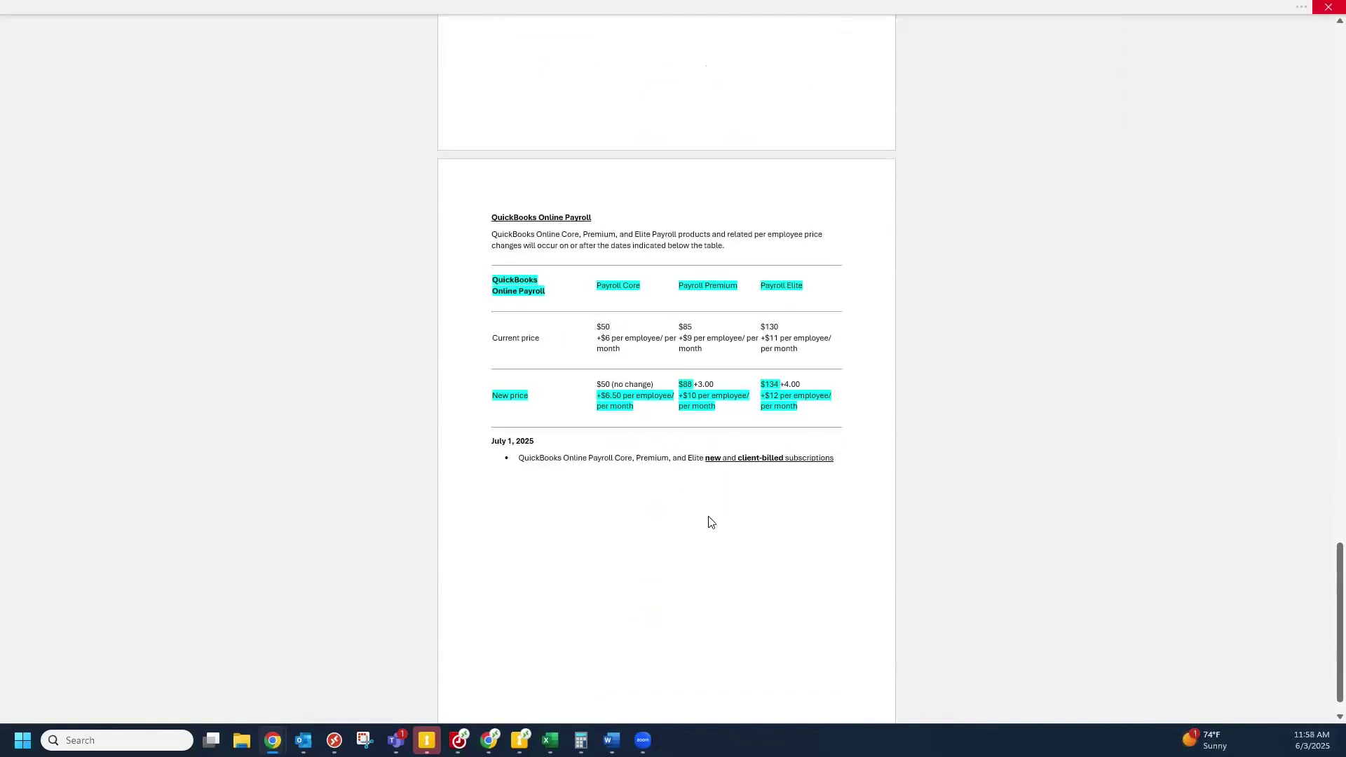
scroll(710, 521, down, 1)
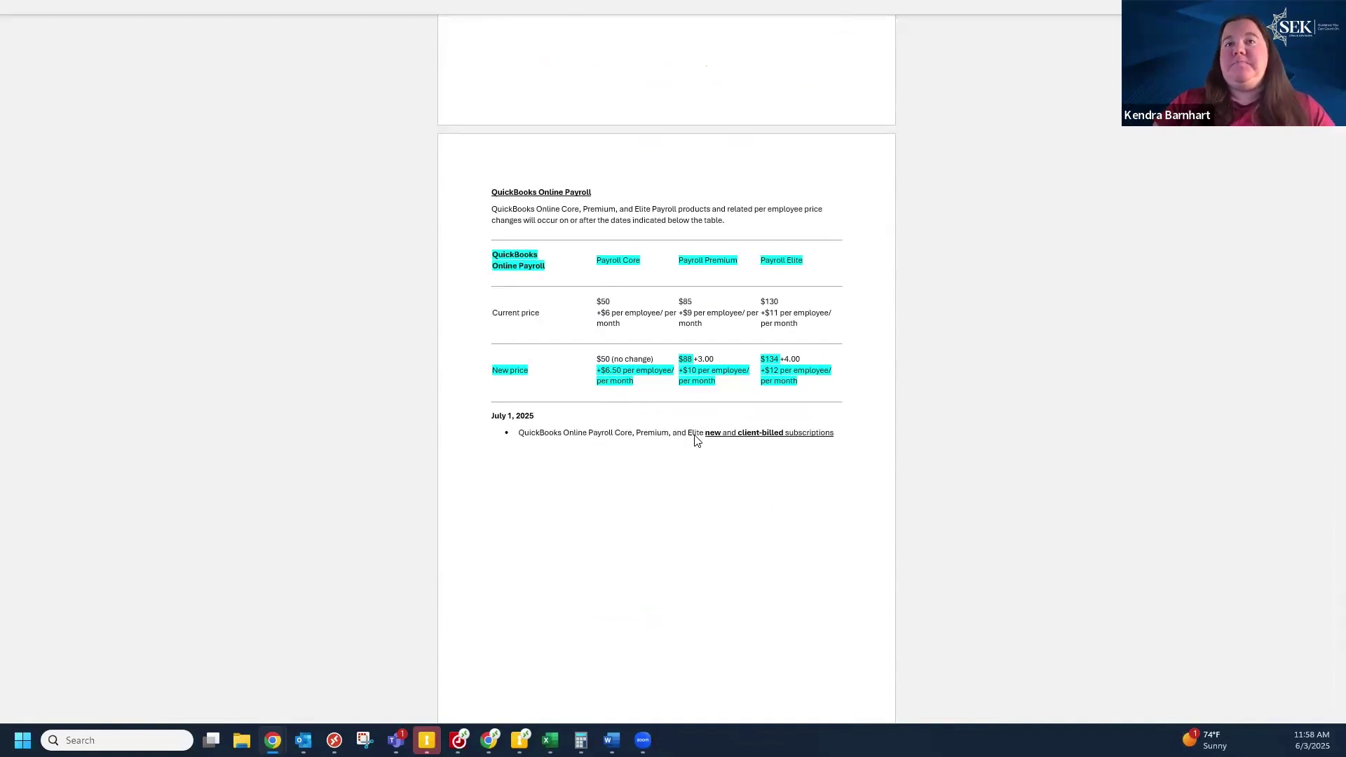
scroll(698, 440, down, 1)
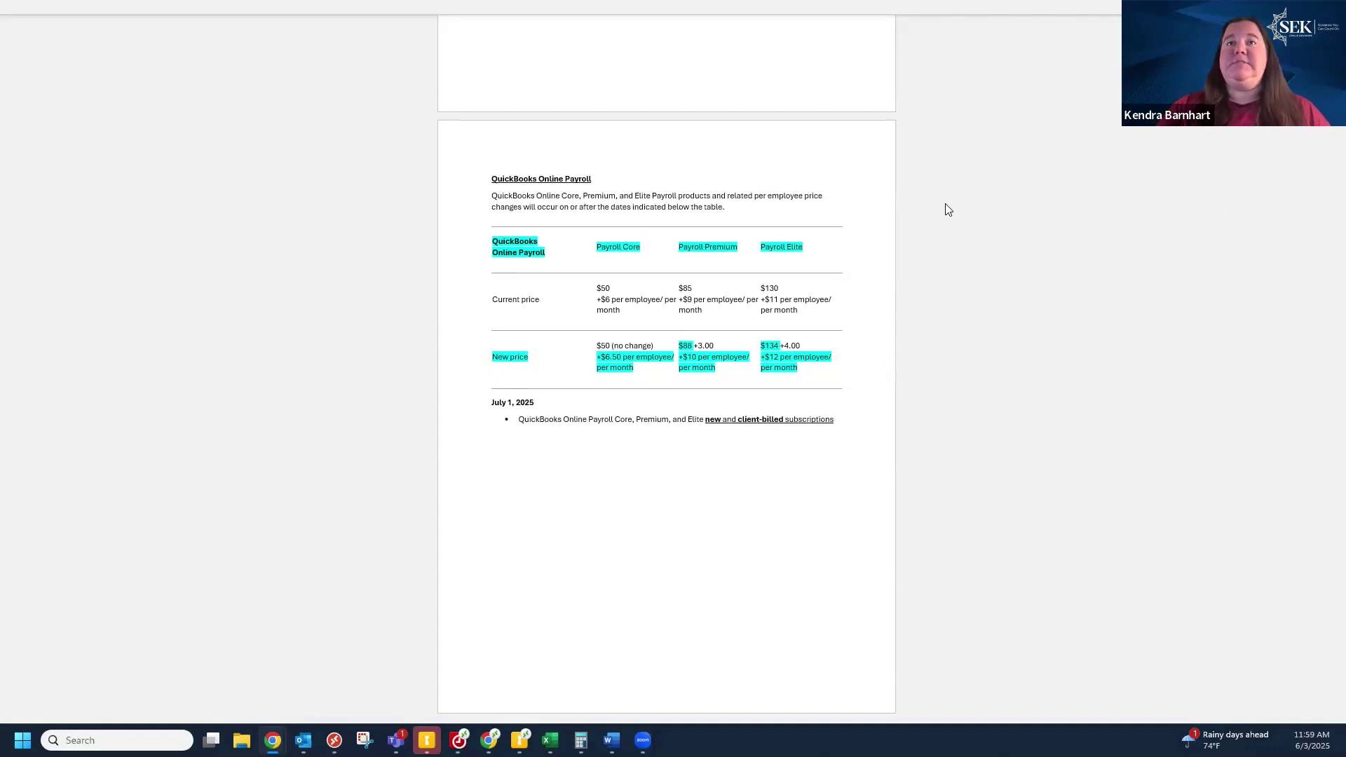
- Switch to the QuickBooks Online sample company in the browser and return to the pricing document in Word
key(alt+Tab)
click(847, 175)
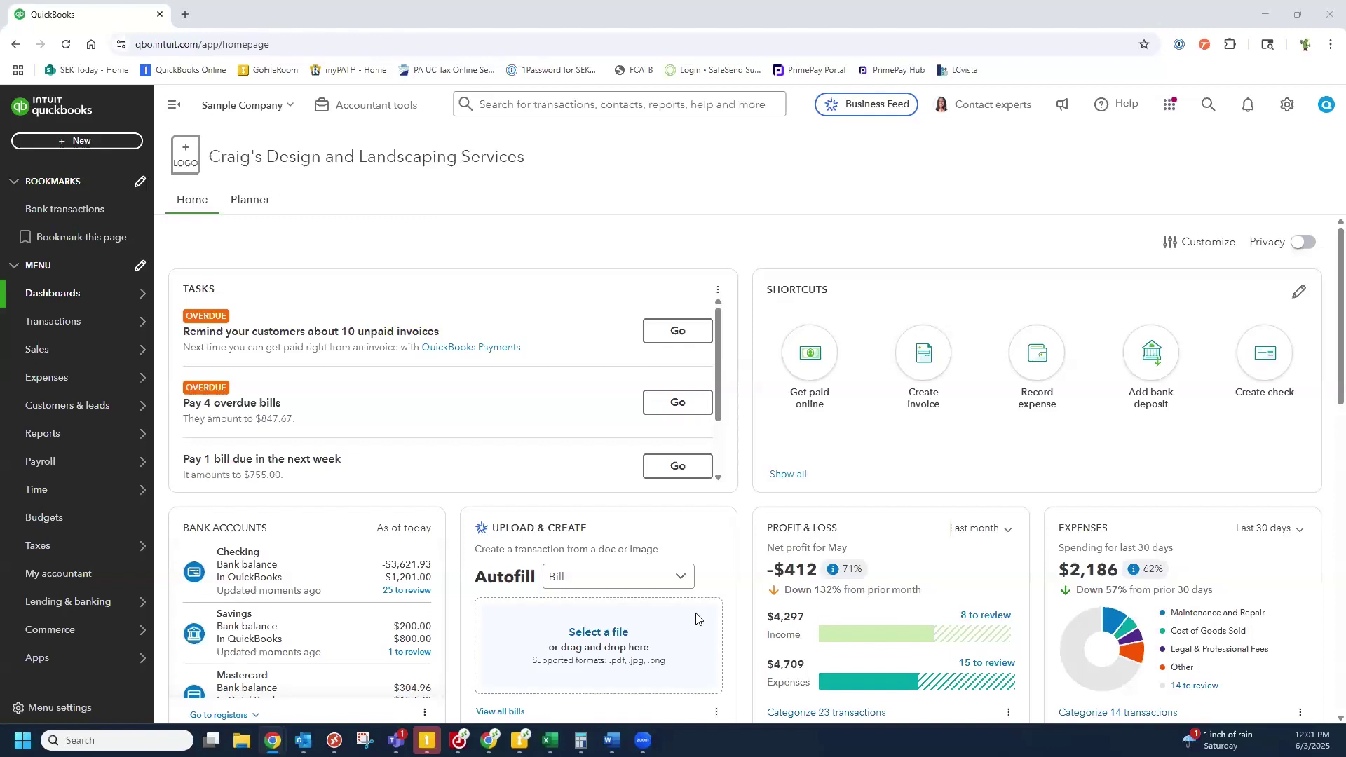
mouse_move(611, 739)
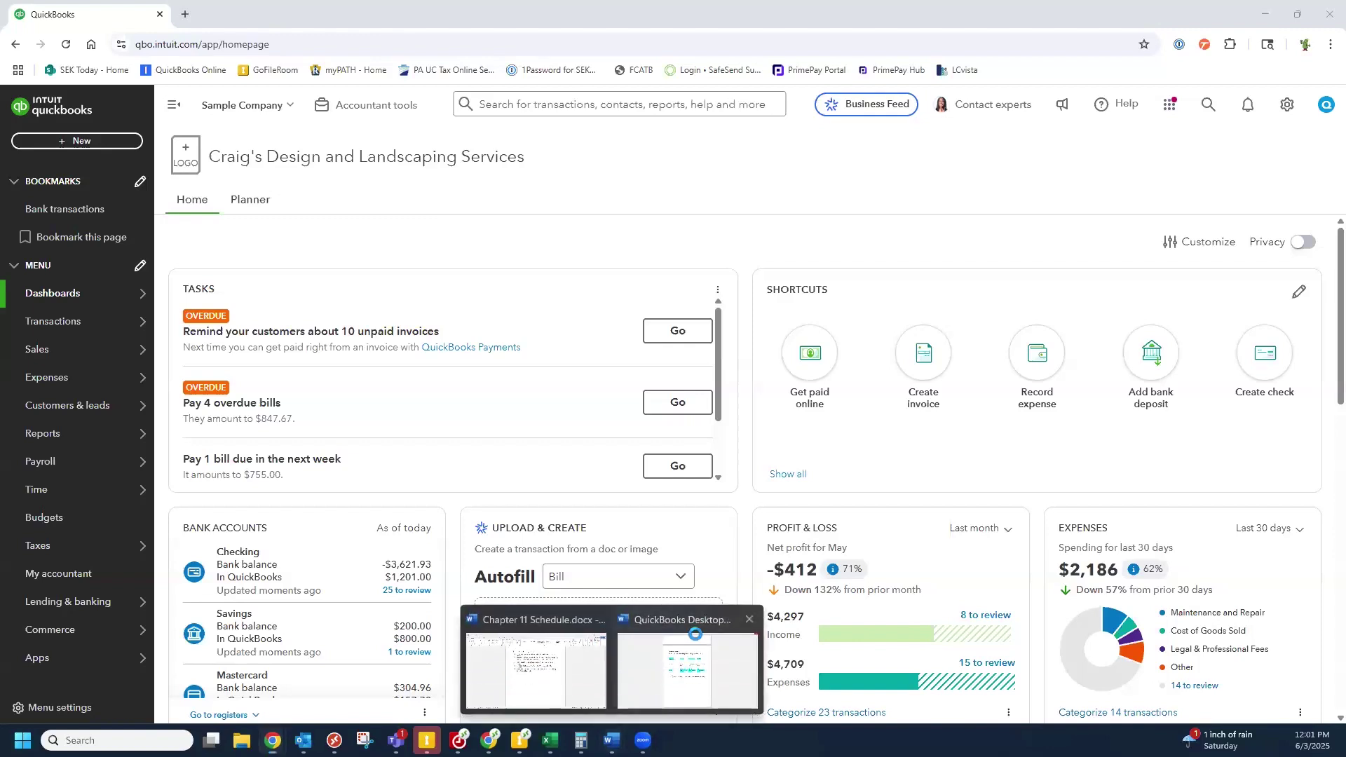
click(674, 686)
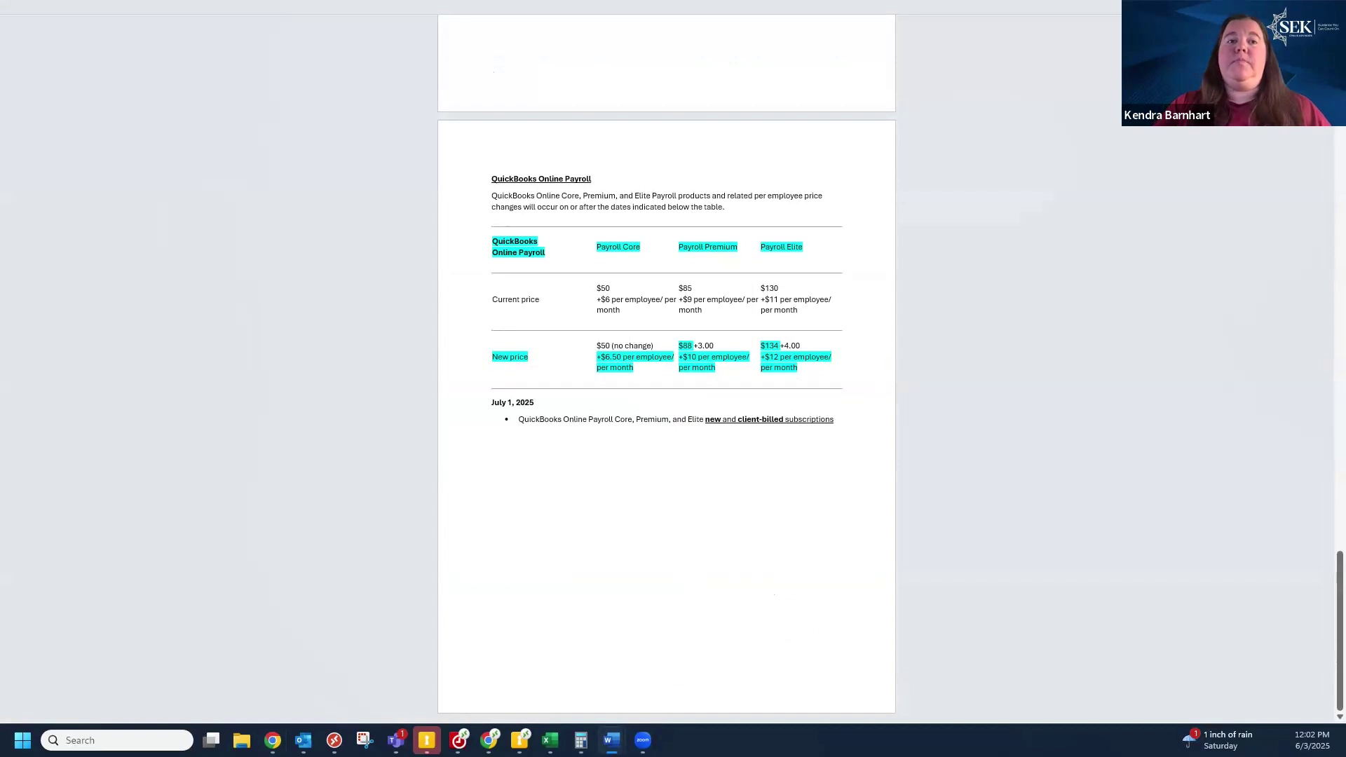
- Switch to QuickBooks Online in the browser, view a blank new bill with its autofill pane hidden, and close the bill
mouse_move(272, 741)
click(437, 675)
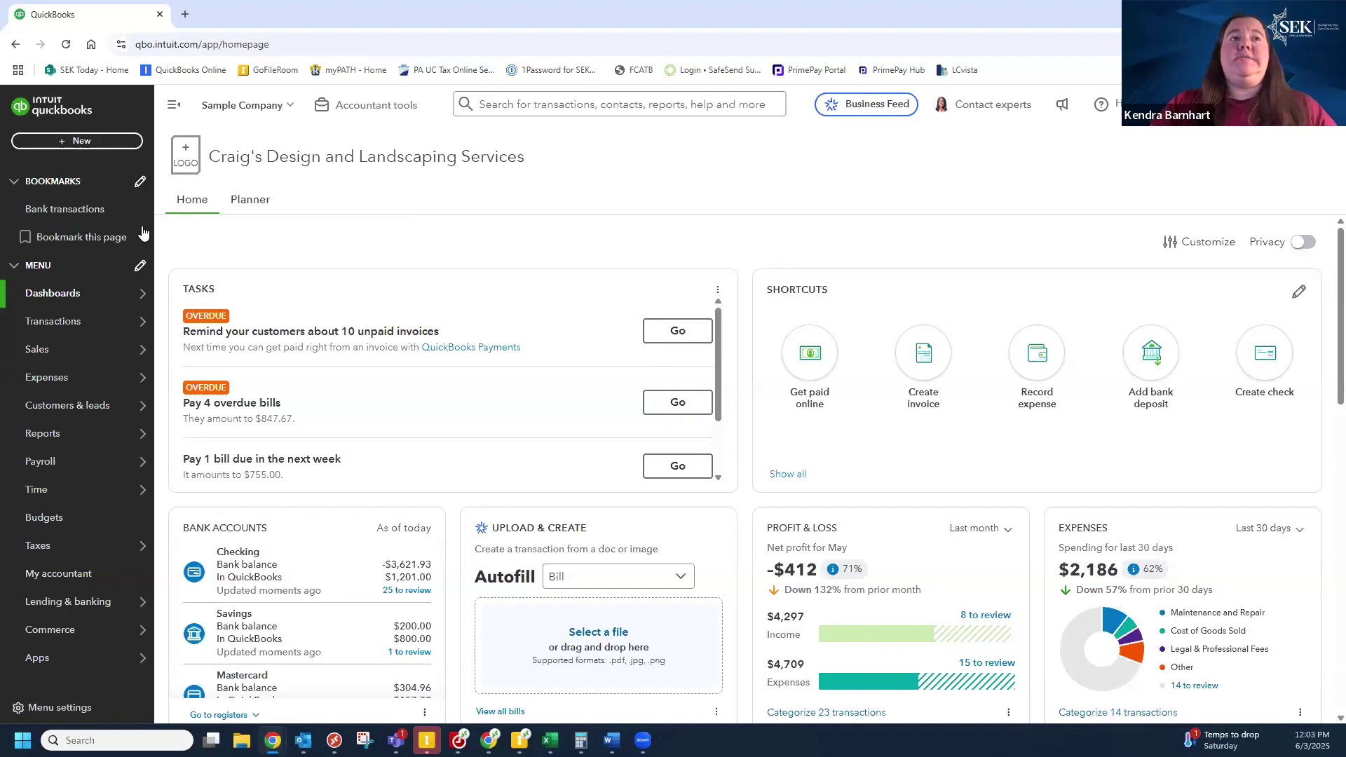
click(67, 142)
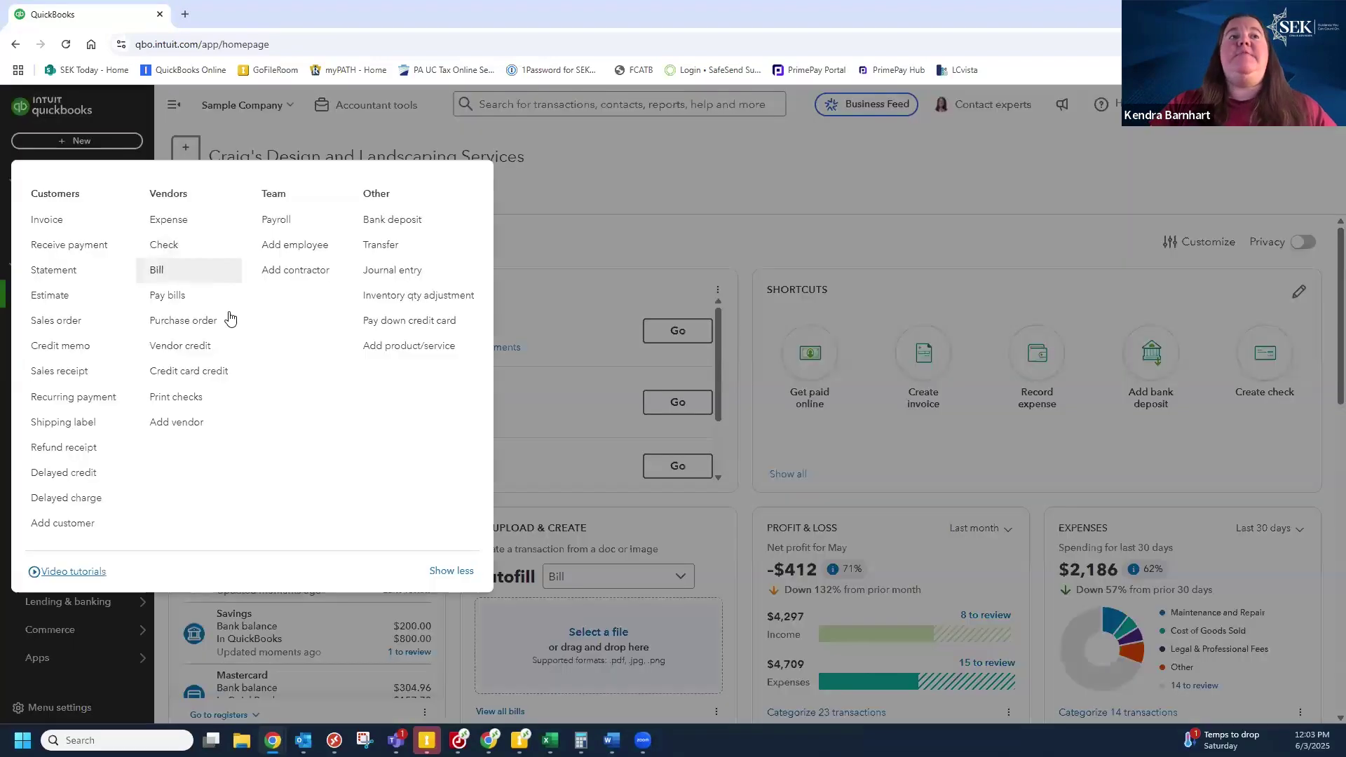
click(157, 271)
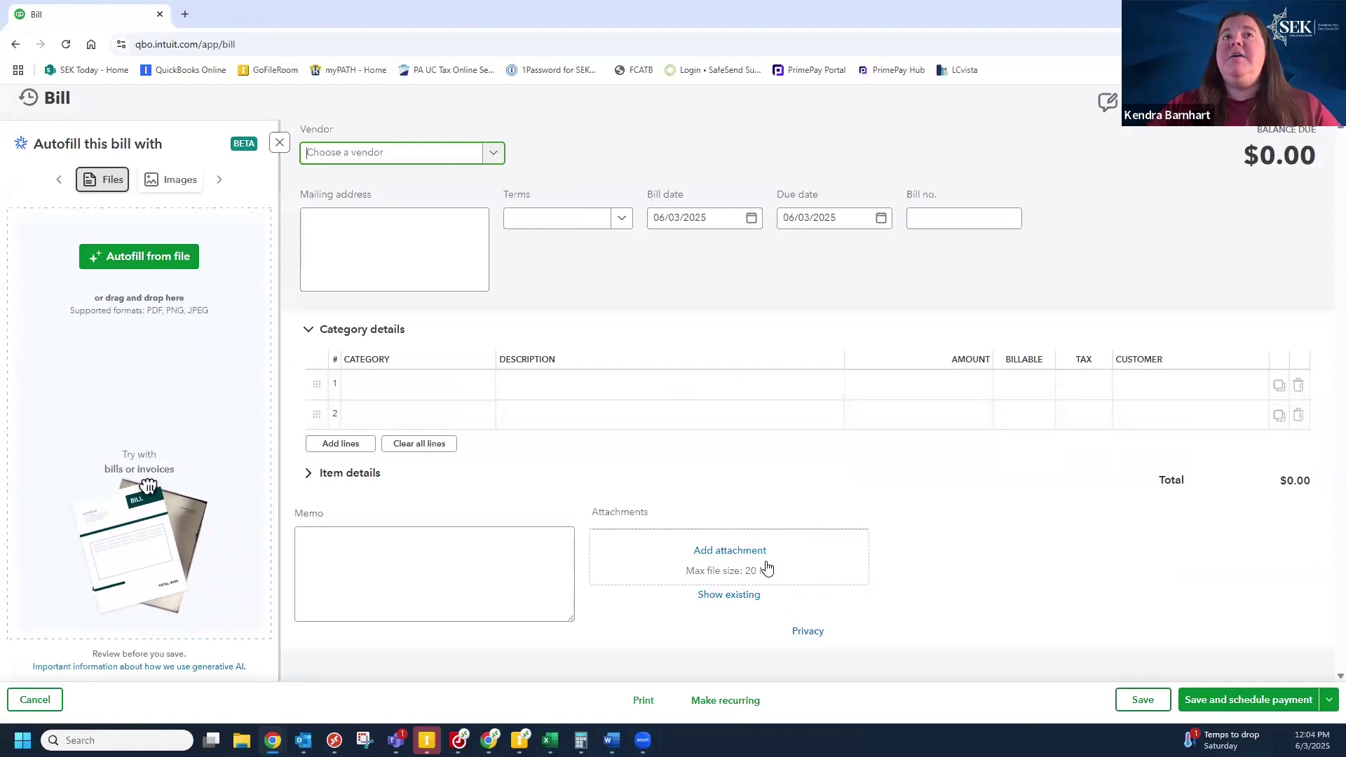
click(277, 142)
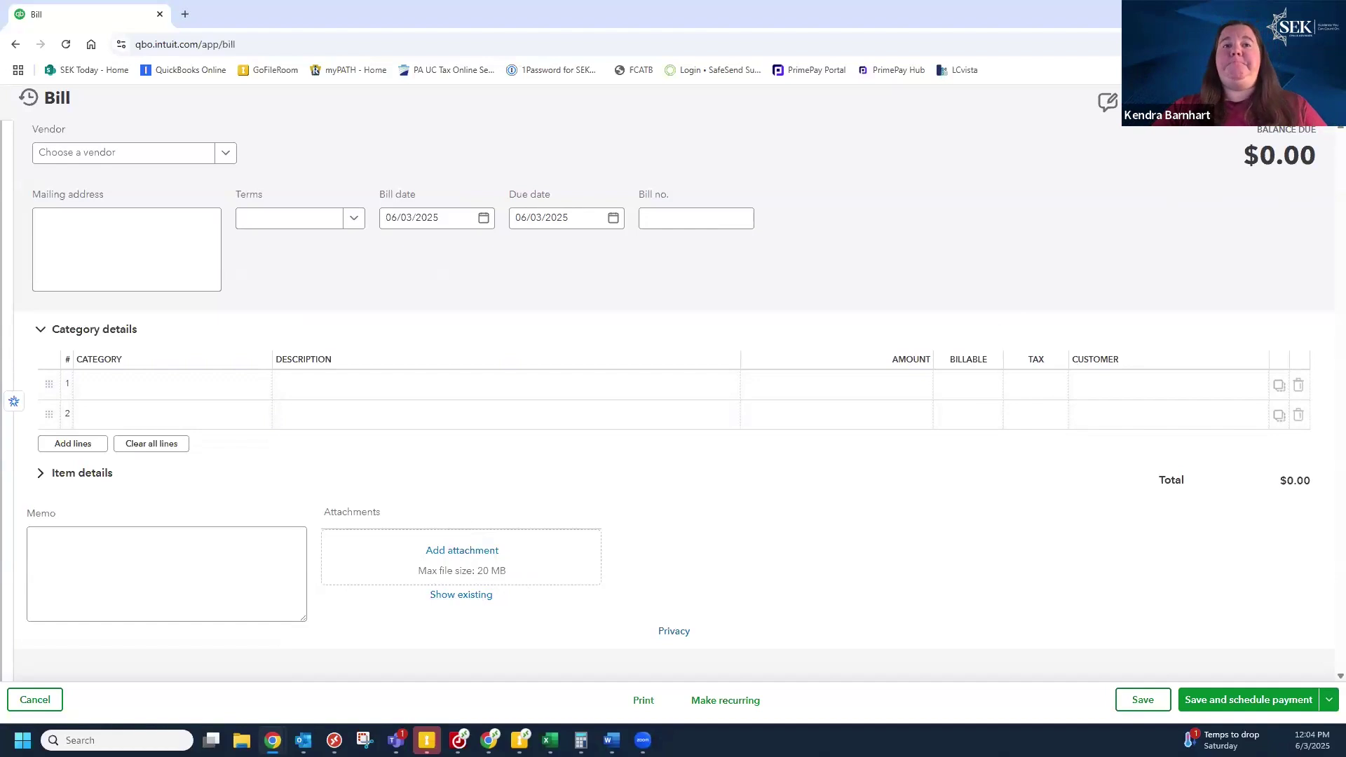
click(1324, 102)
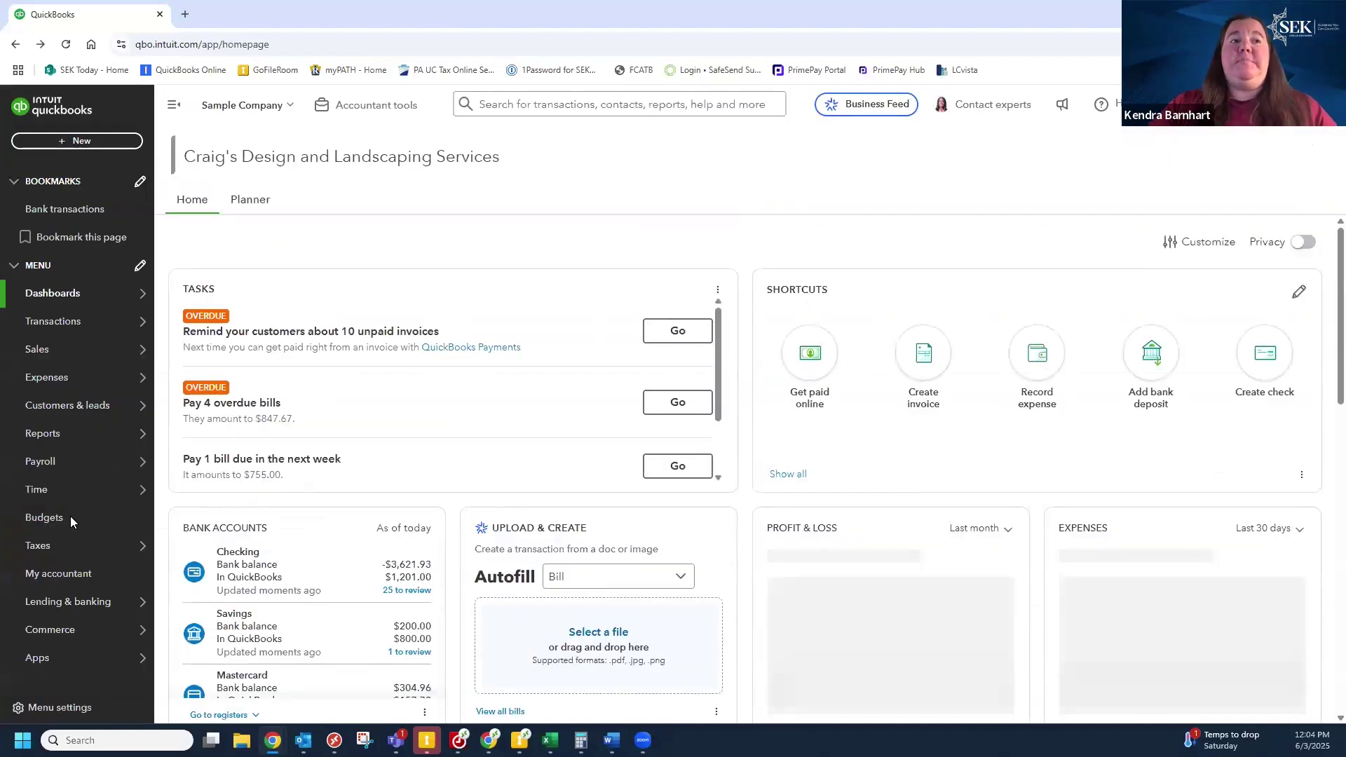
- Open the Cal Telephone record from the vendor list
click(43, 433)
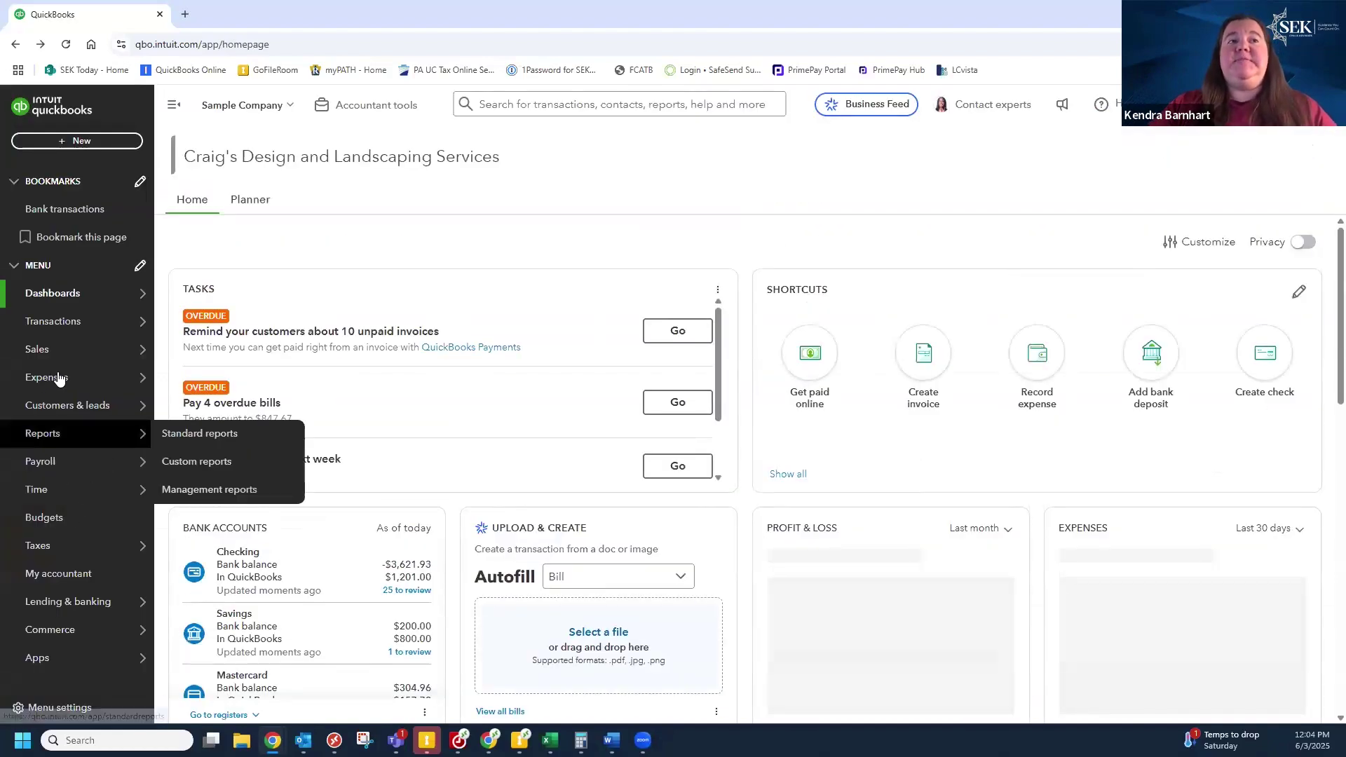
click(91, 379)
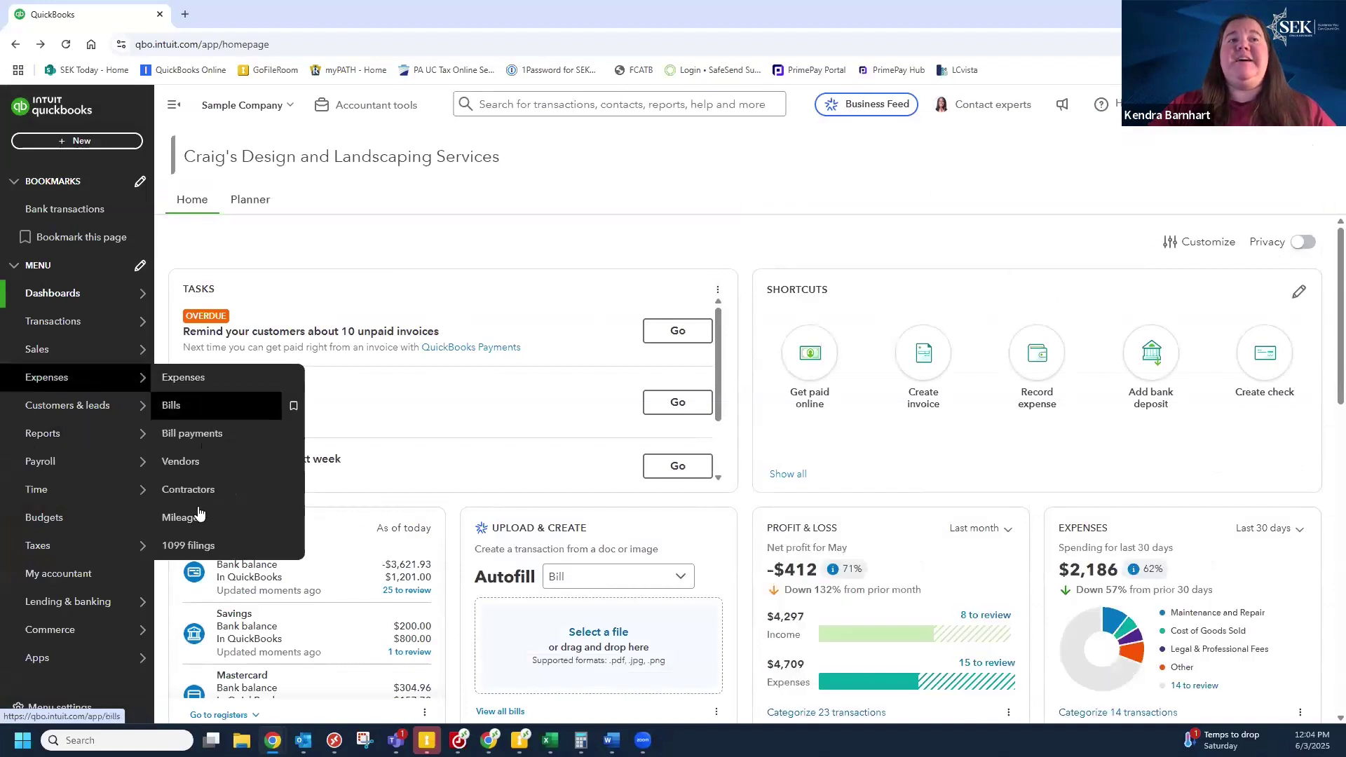
click(183, 462)
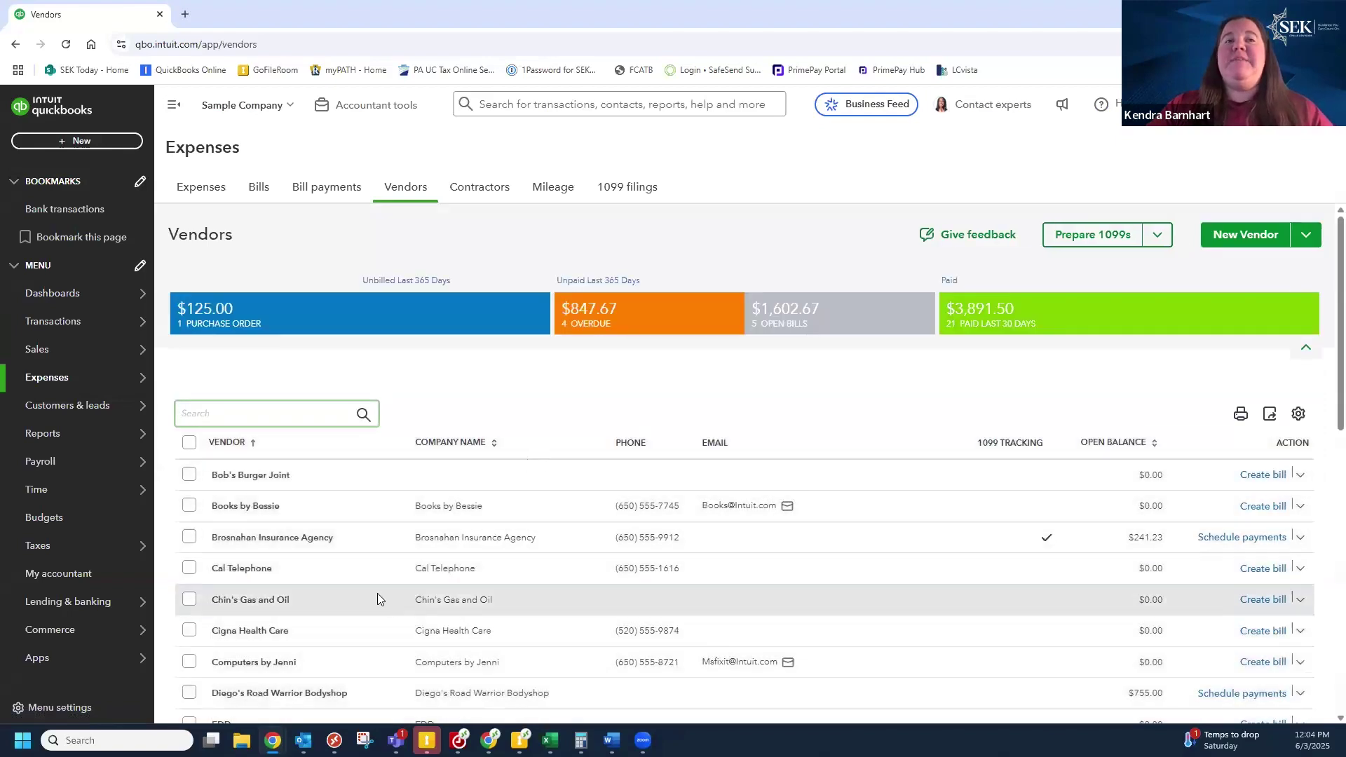
click(245, 567)
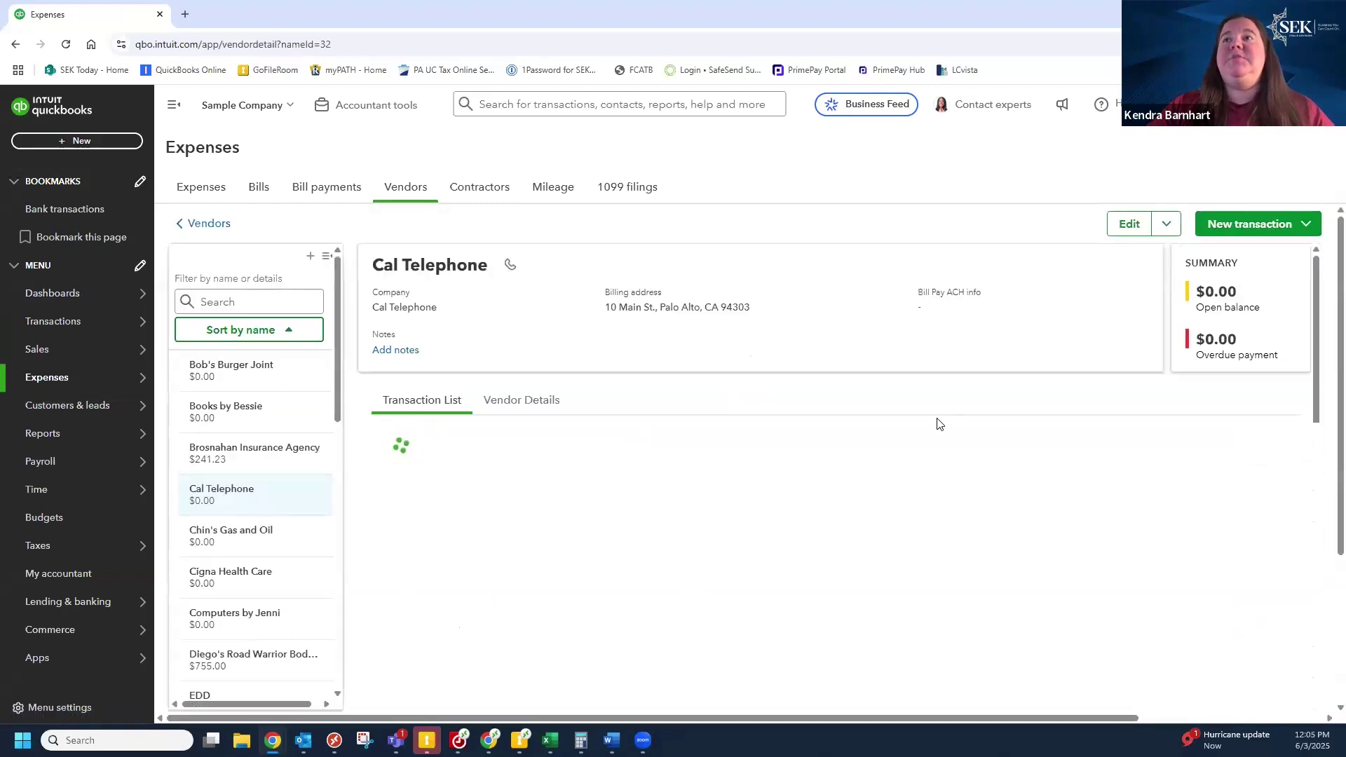
click(1141, 228)
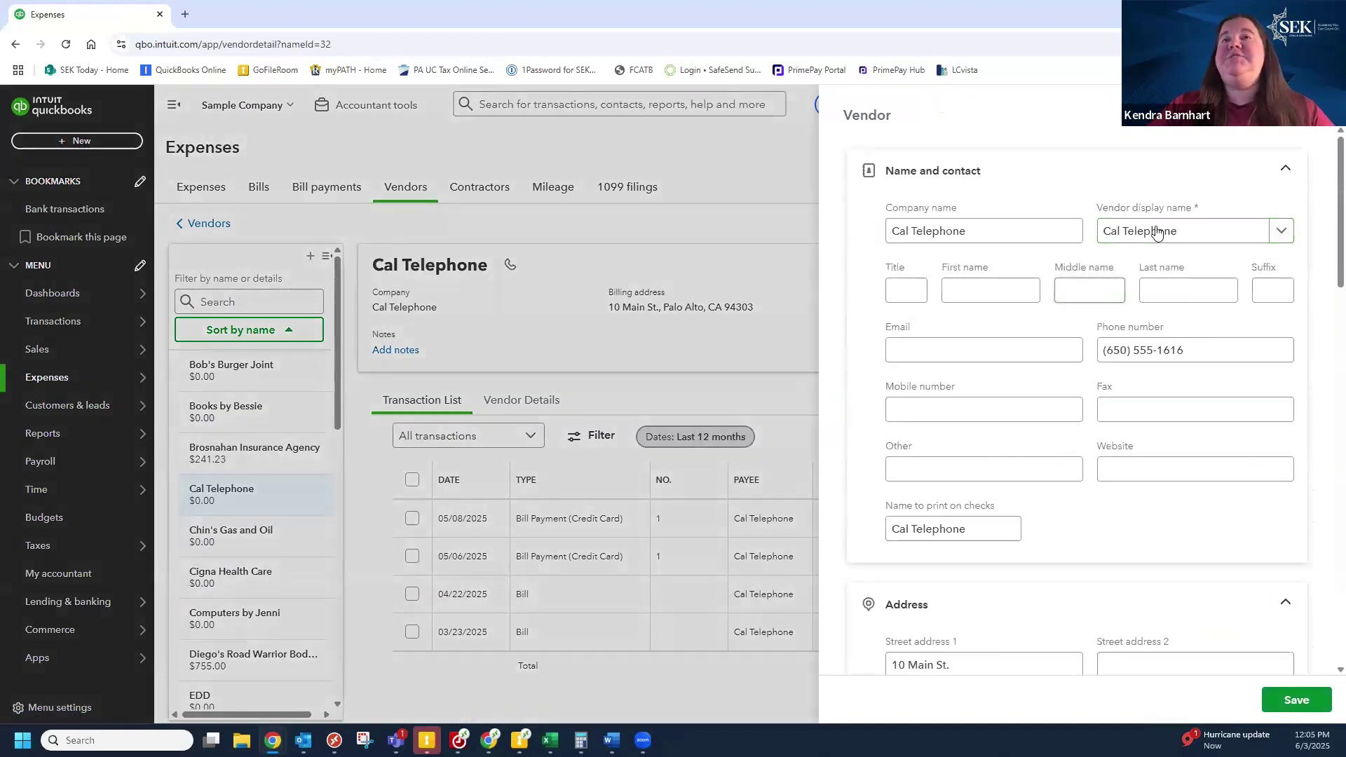
click(769, 393)
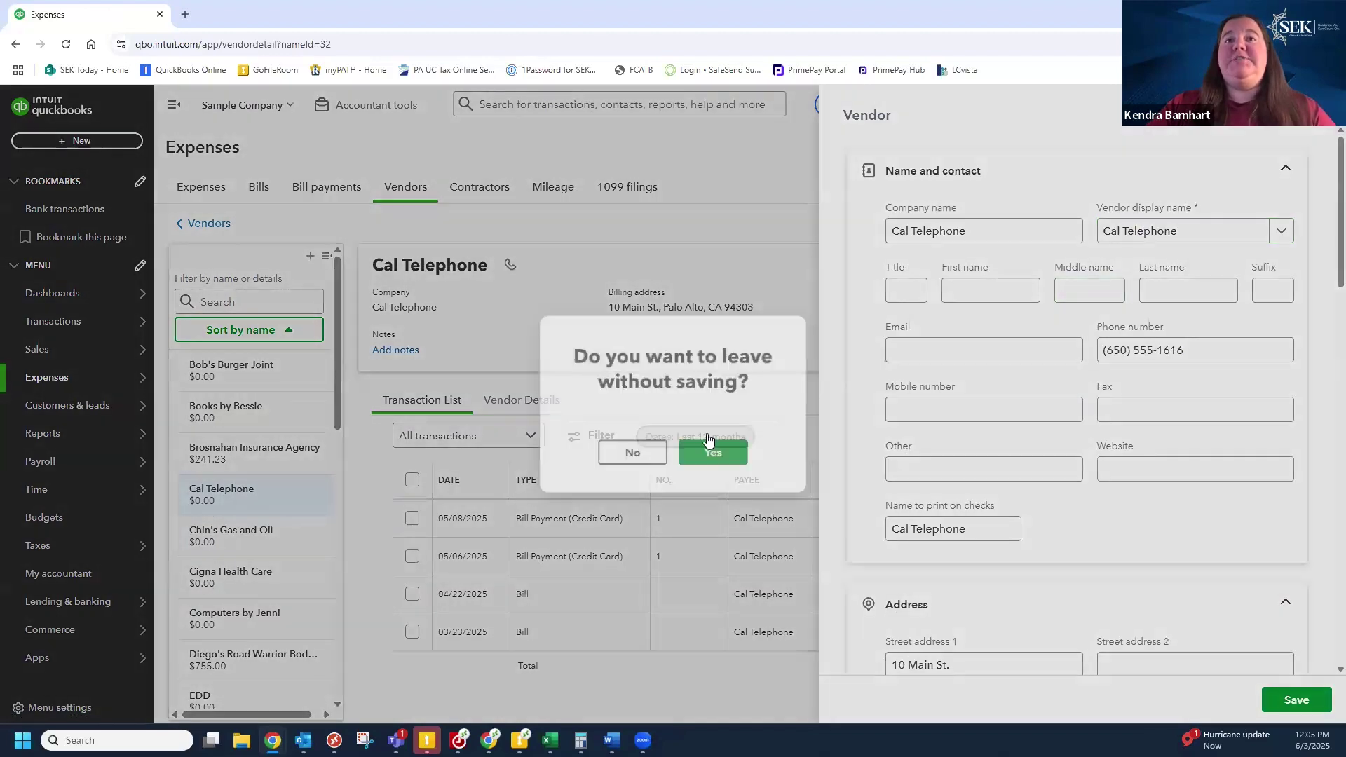
click(715, 458)
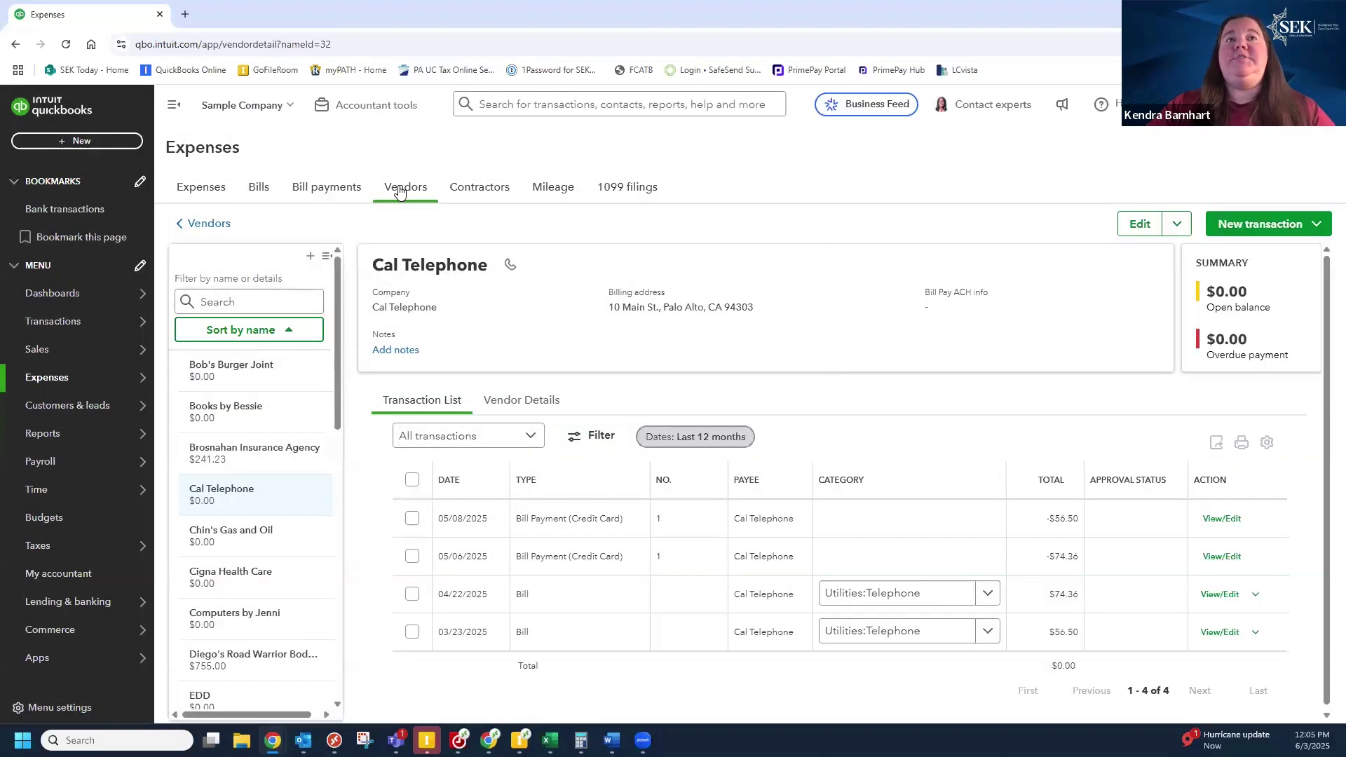
- Examine the Notes and attachments, Bill Pay ACH info and Additional info sections in Cal Telephone's vendor edit form, and leave without saving
click(1140, 225)
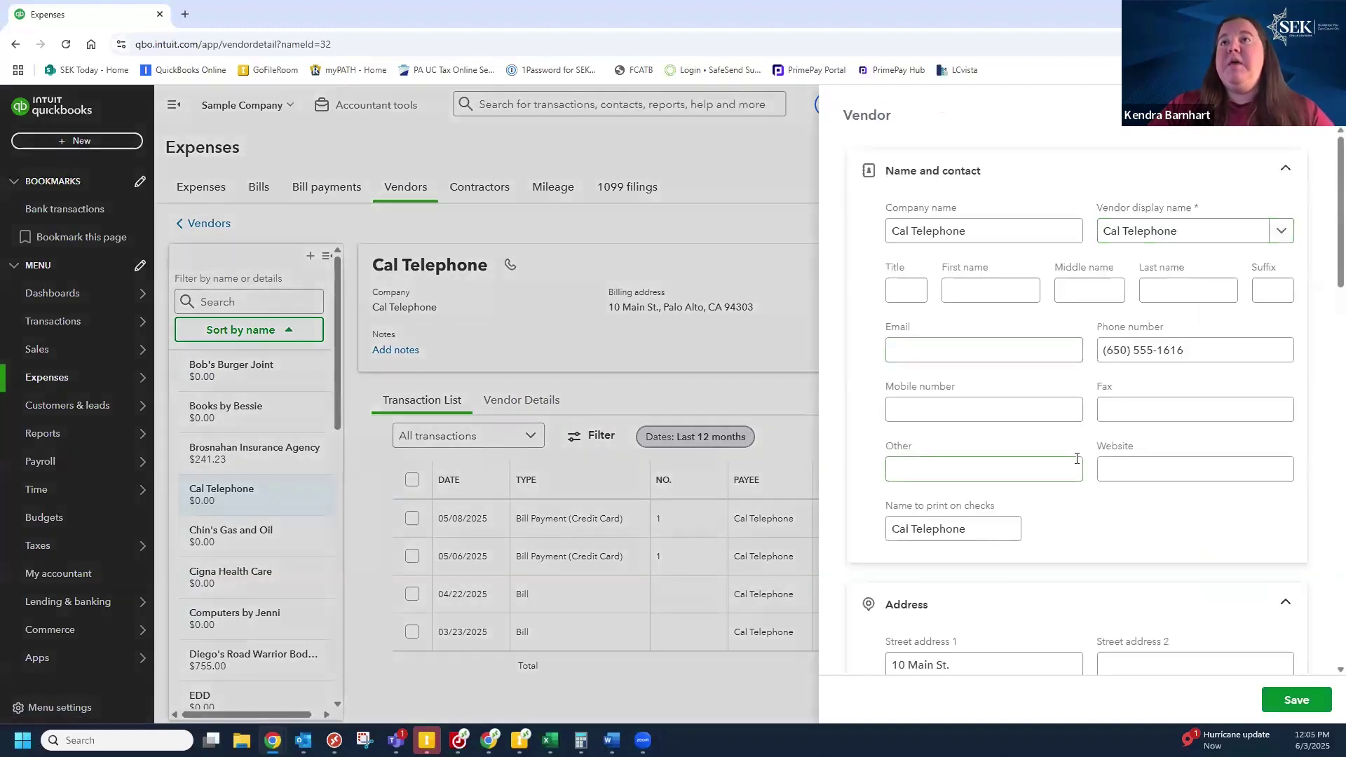
scroll(1077, 459, down, 8)
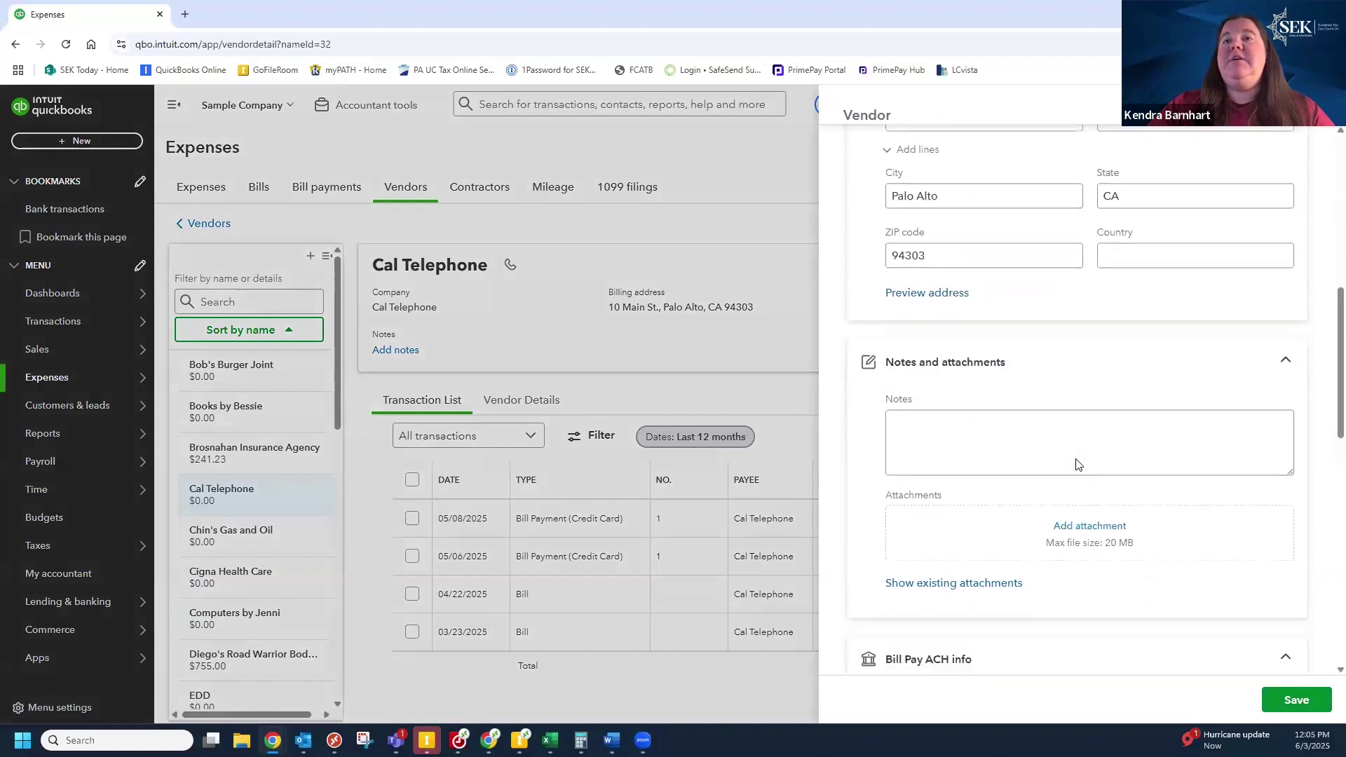
scroll(1077, 463, down, 1)
scroll(1080, 421, down, 1)
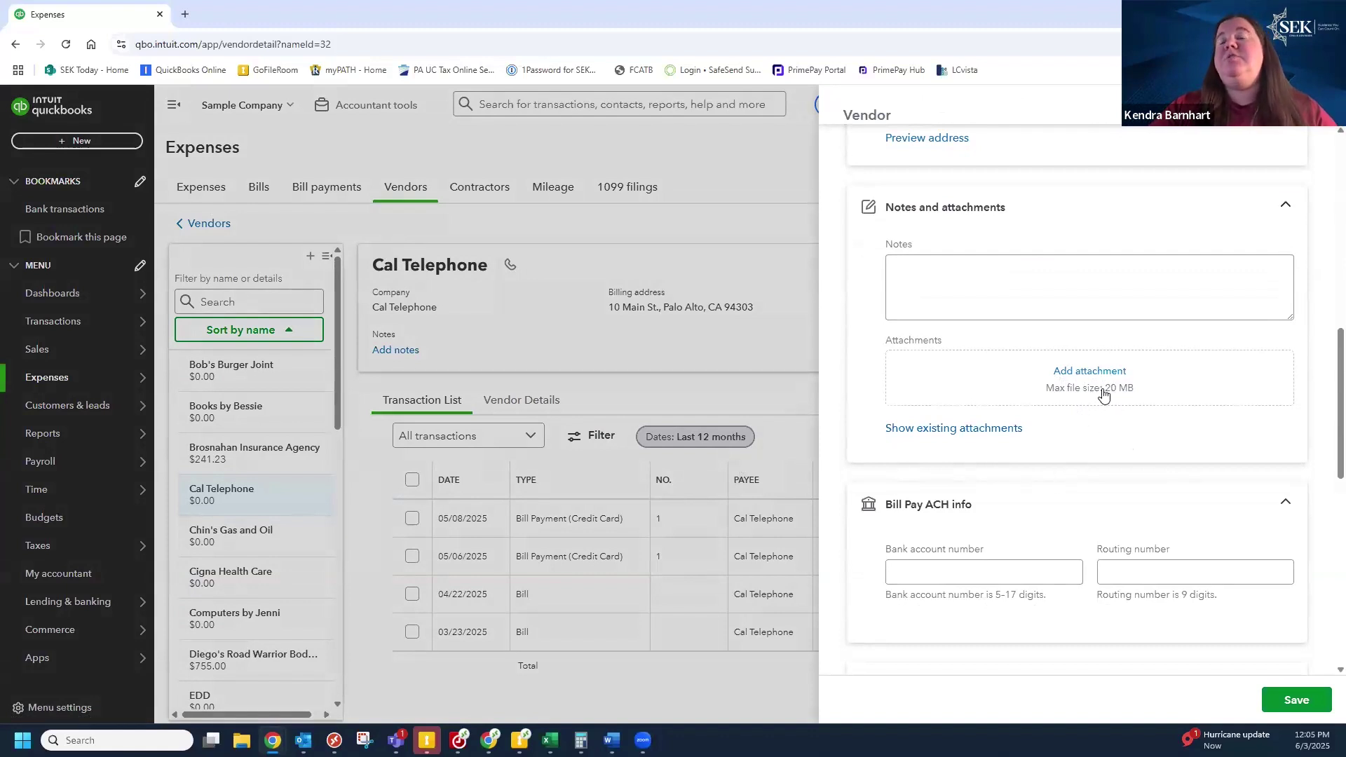
scroll(1101, 392, down, 5)
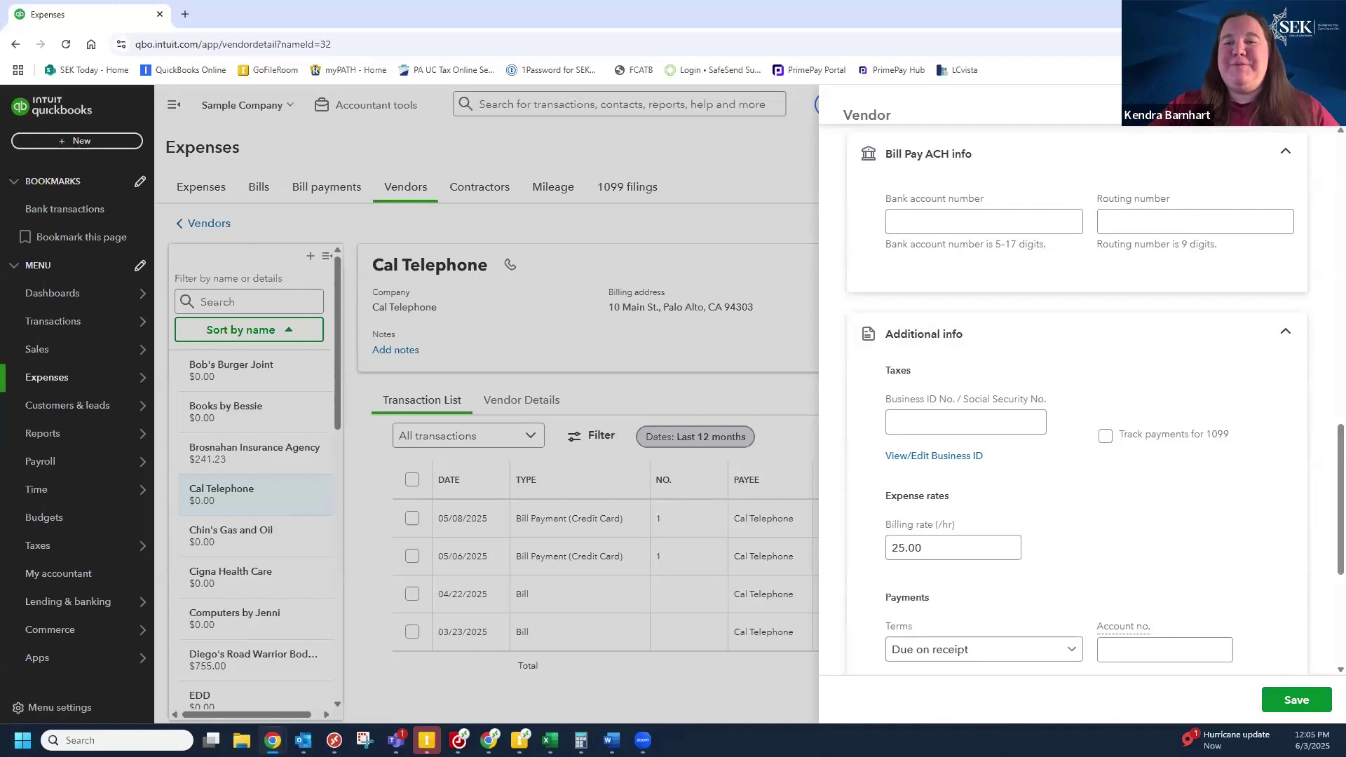
click(1320, 114)
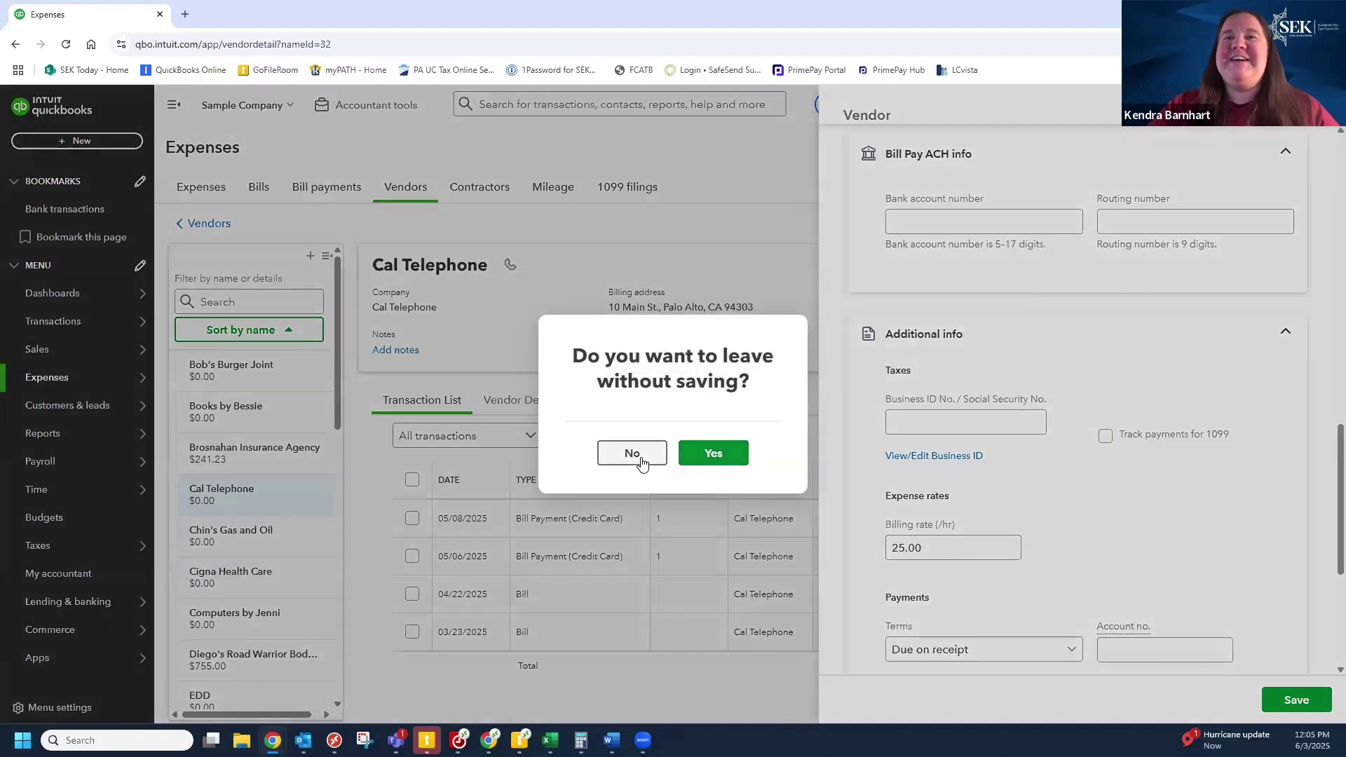
click(696, 461)
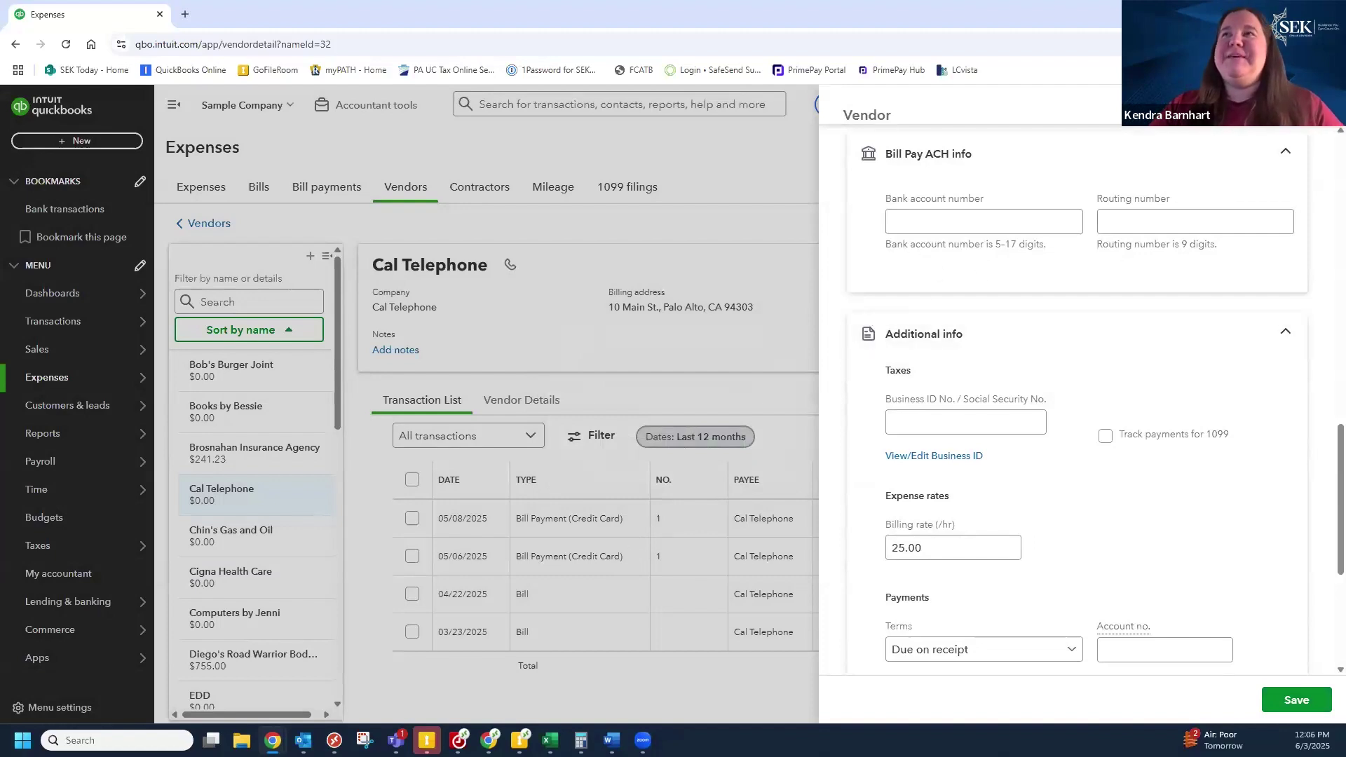
click(699, 527)
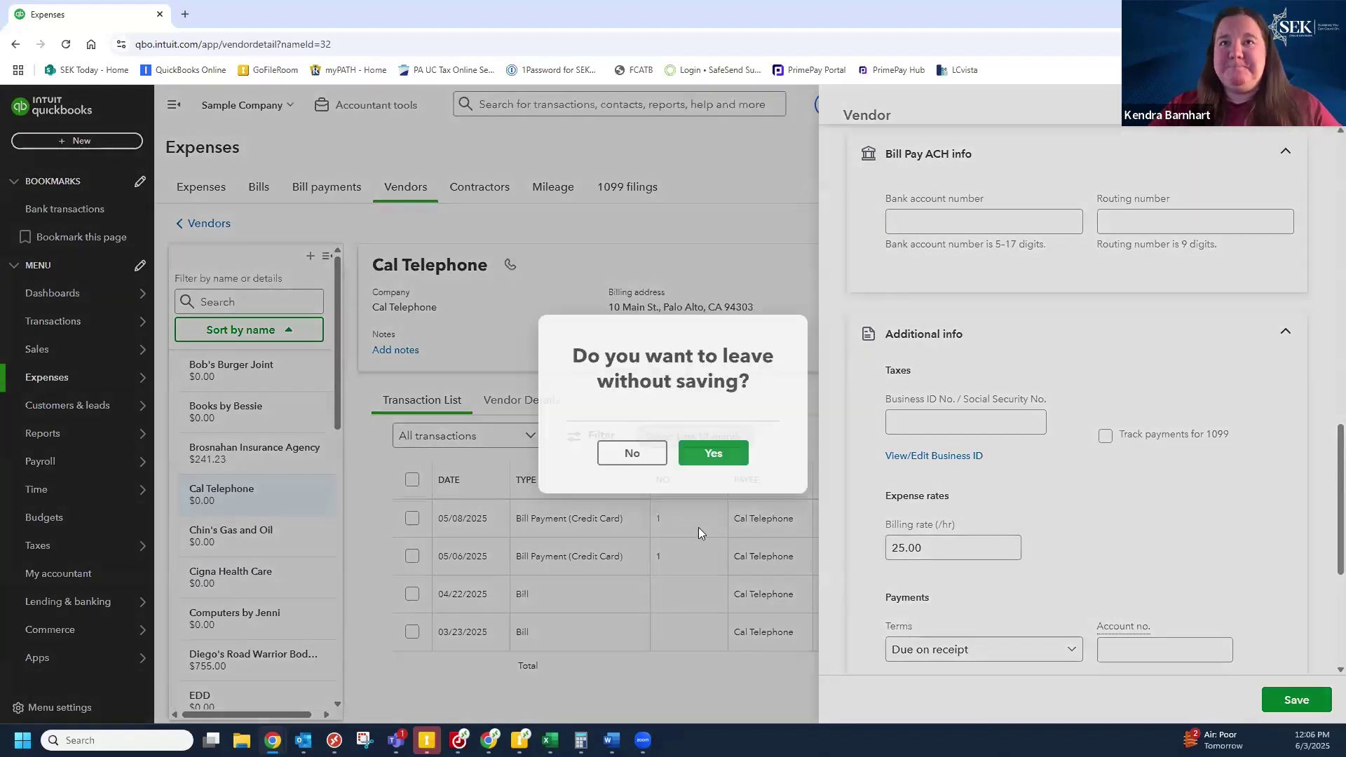
click(702, 450)
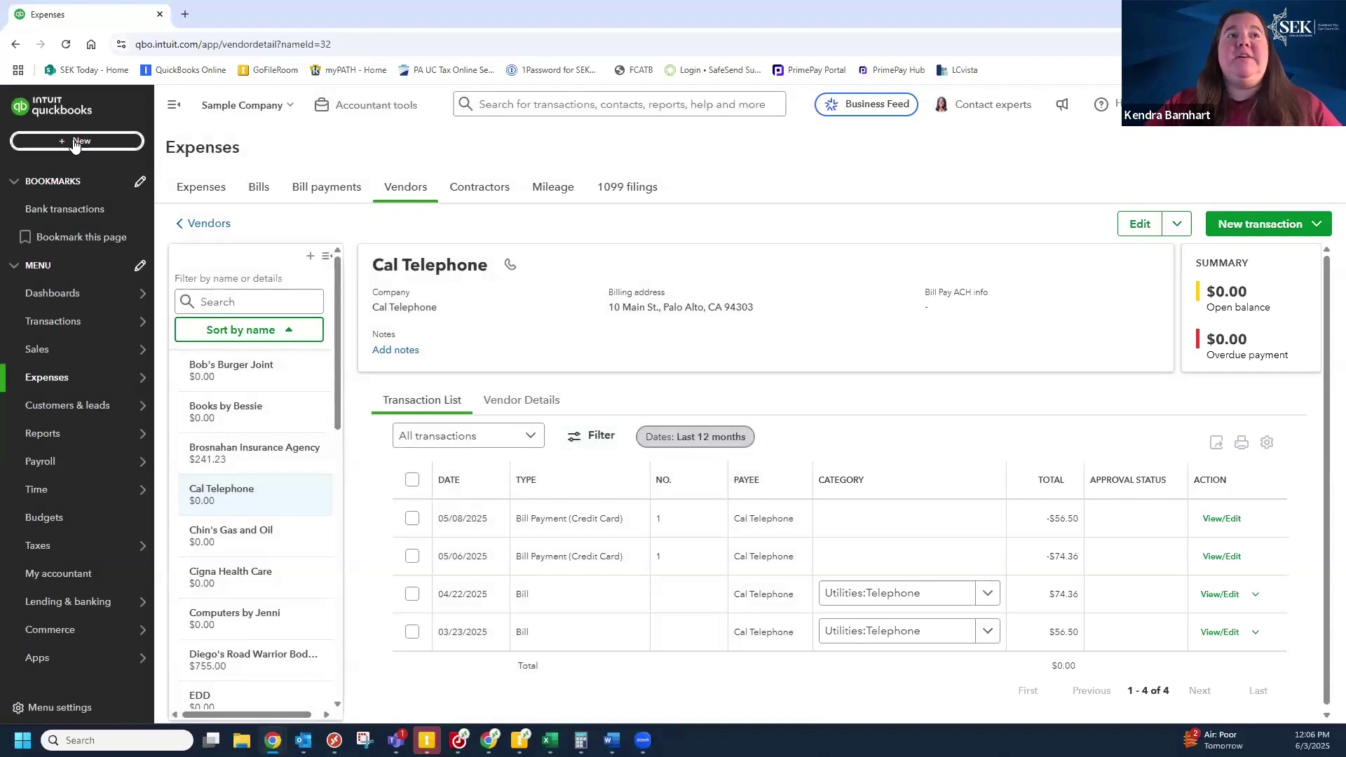
- Open a blank new journal entry
click(92, 160)
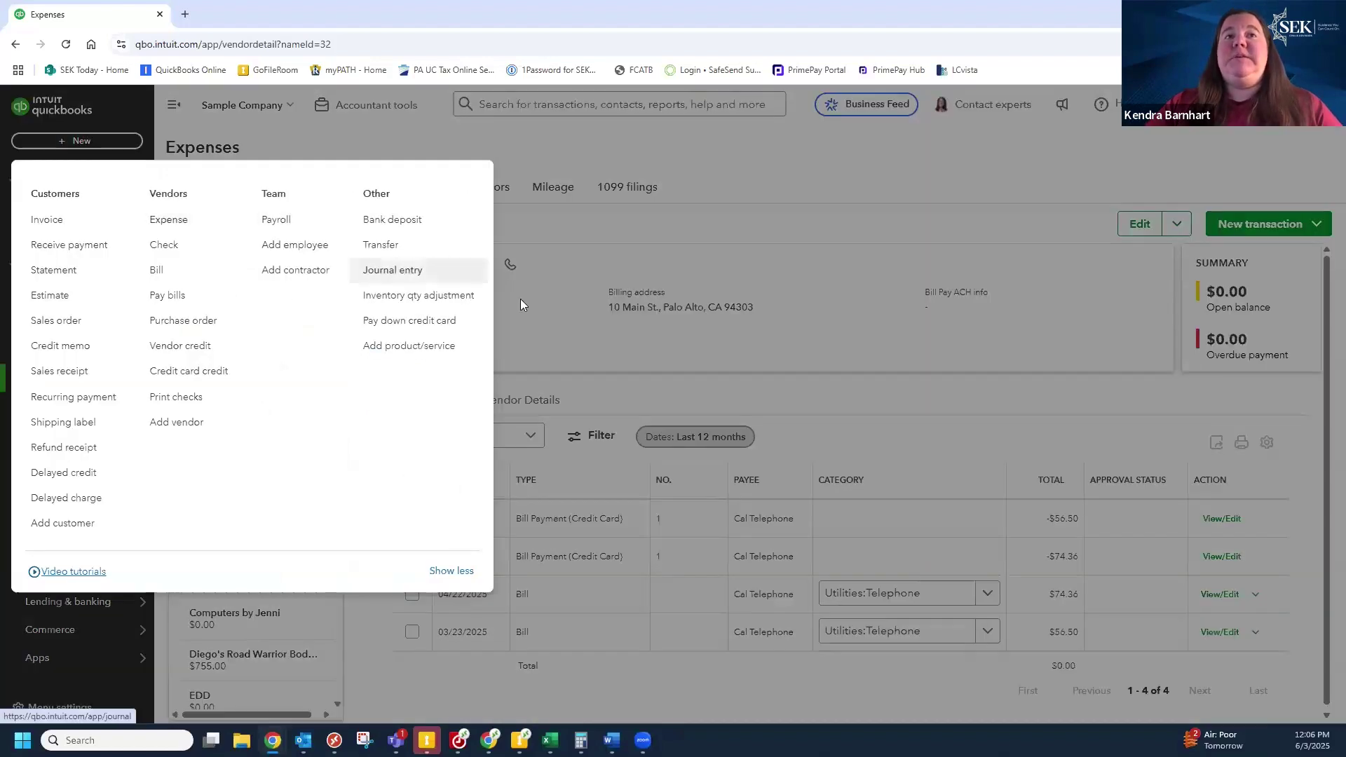
click(379, 275)
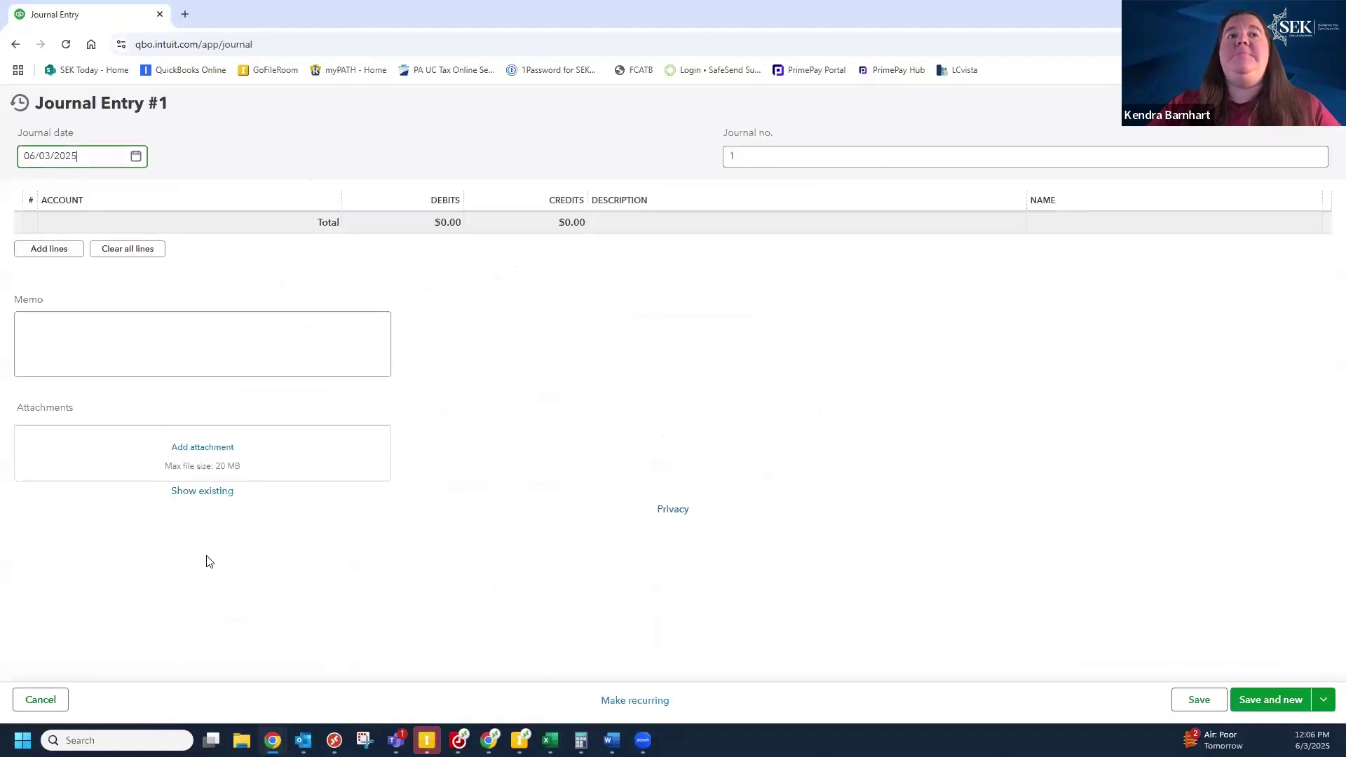
- Leave the blank journal entry, open the bank transactions page and dismiss the bank connection message
scroll(271, 592, down, 1)
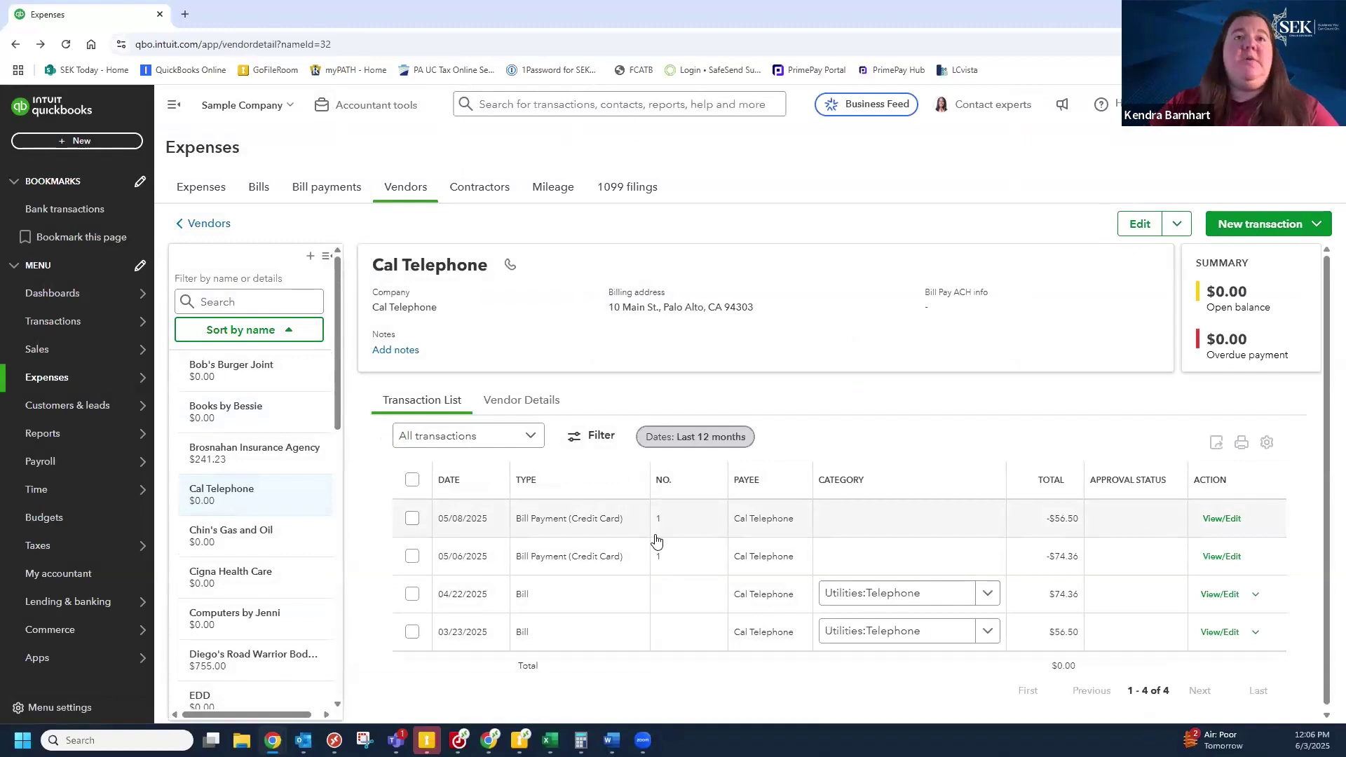
mouse_move(90, 321)
click(188, 322)
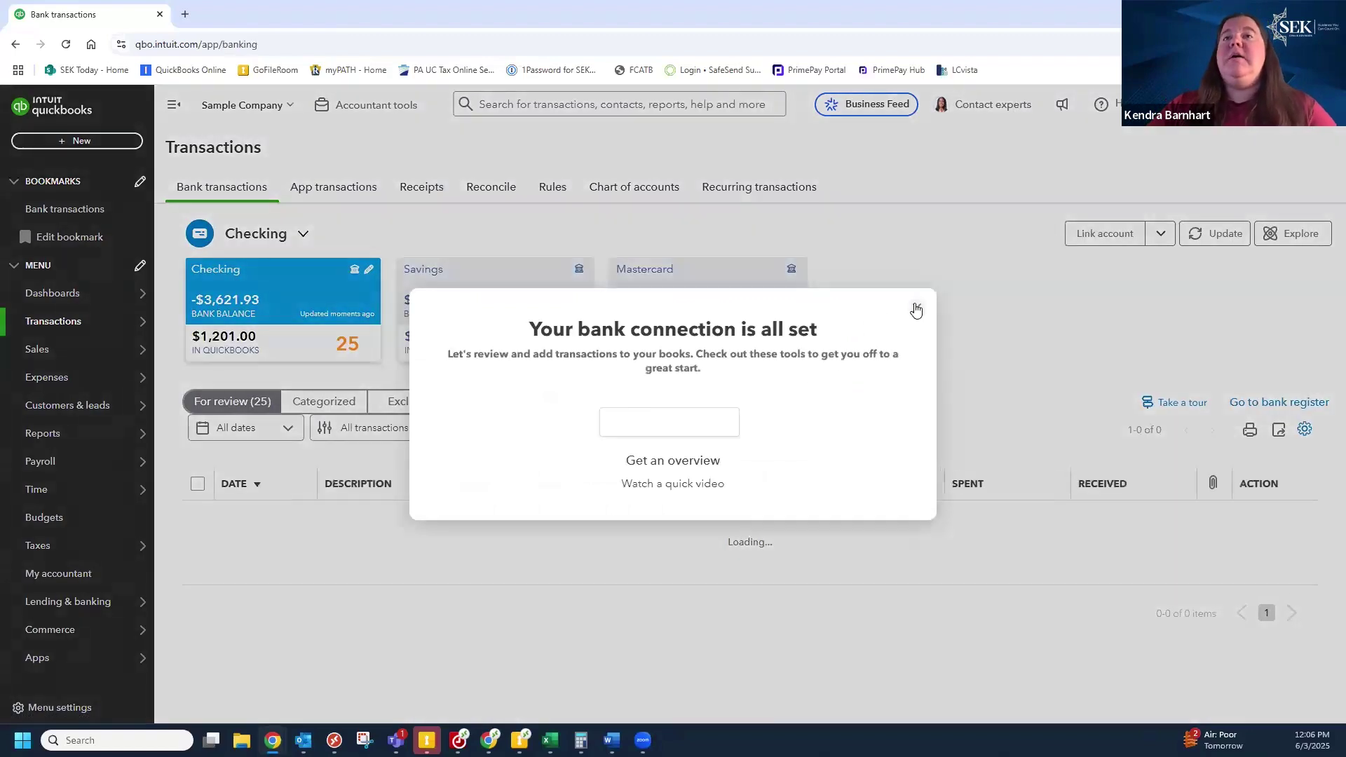
click(917, 308)
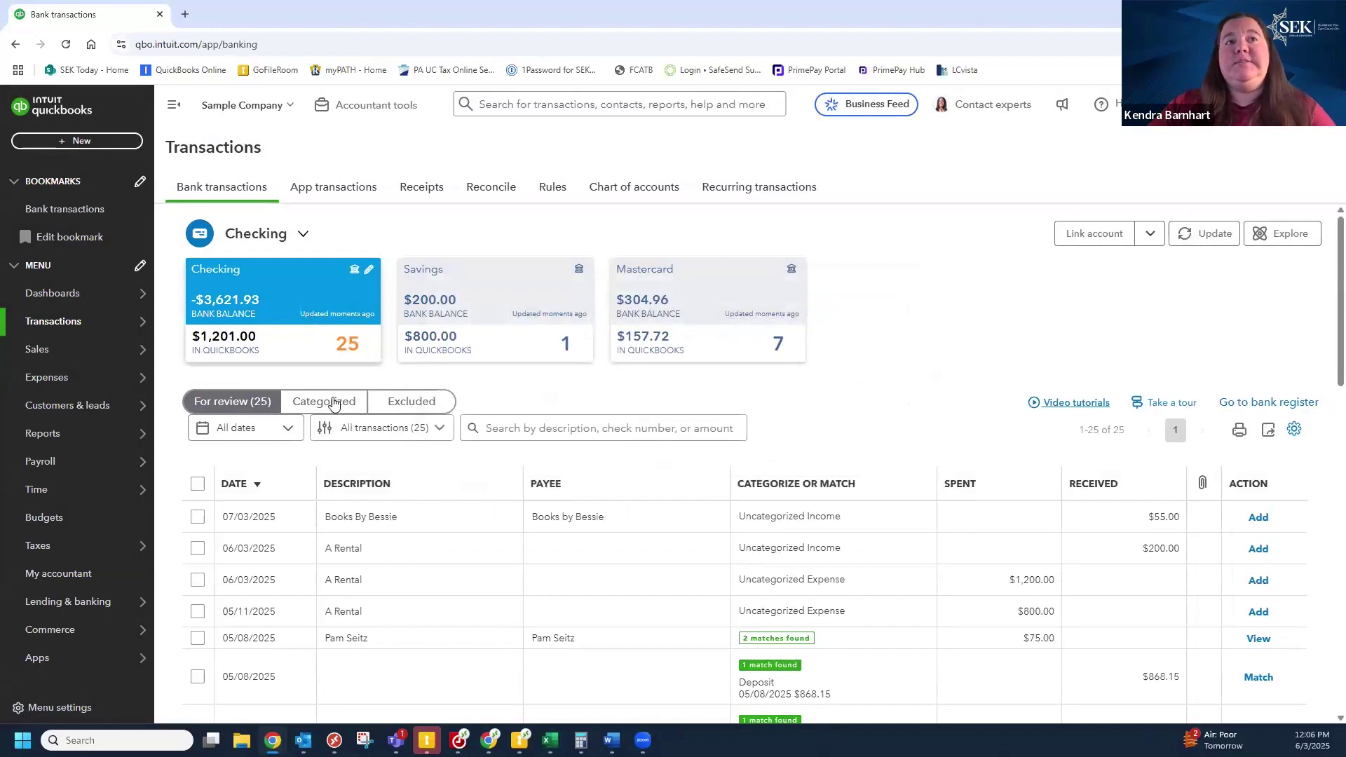
- Examine the payee and account choices of the 06/03/2025 A Rental deposit awaiting review, and close its details without changes
scroll(491, 554, down, 2)
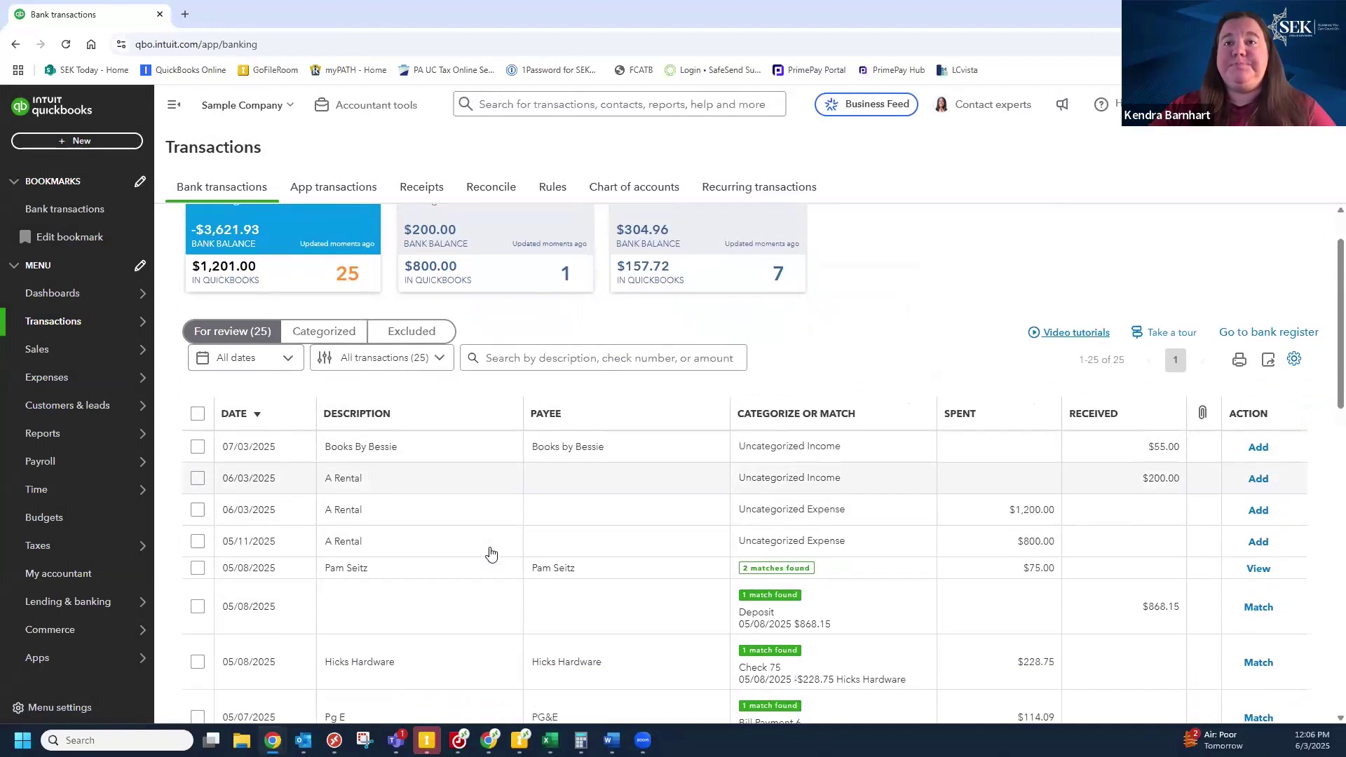
scroll(491, 554, down, 1)
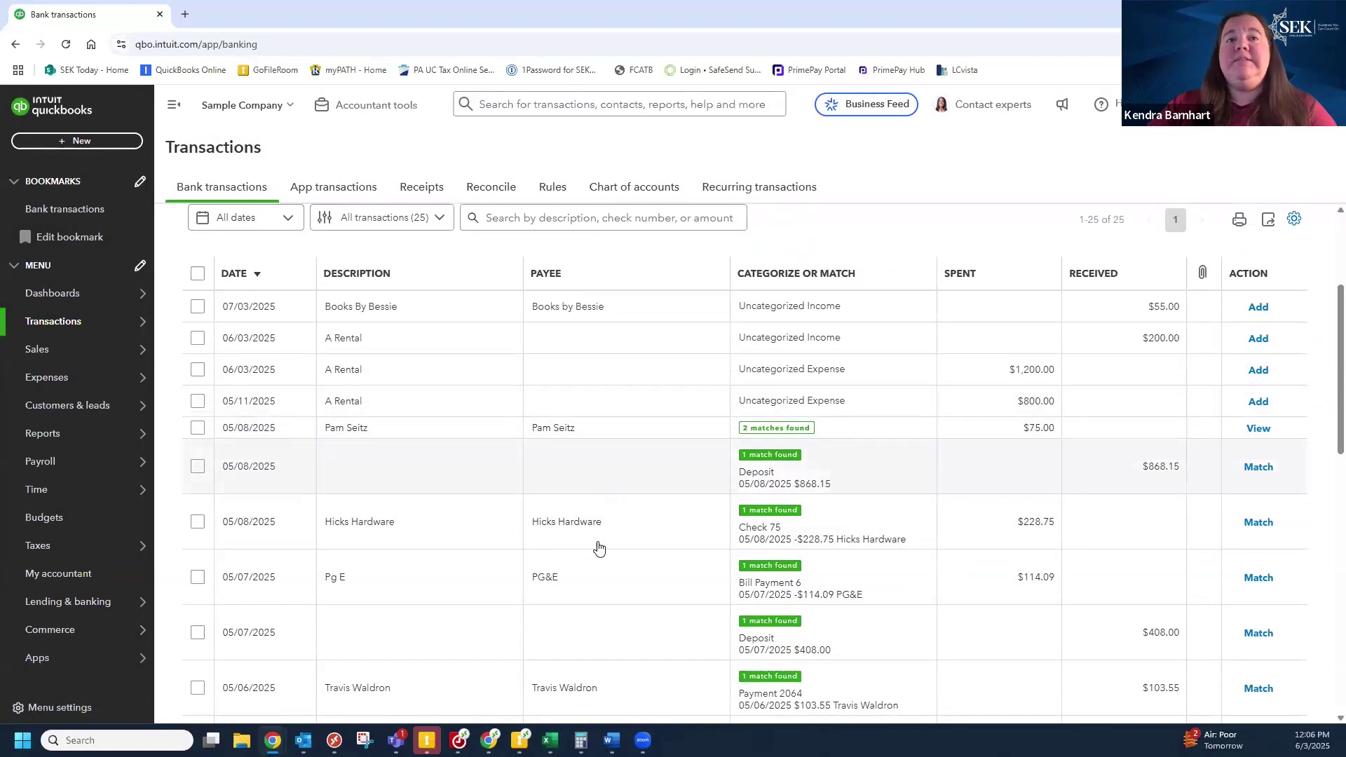
click(559, 343)
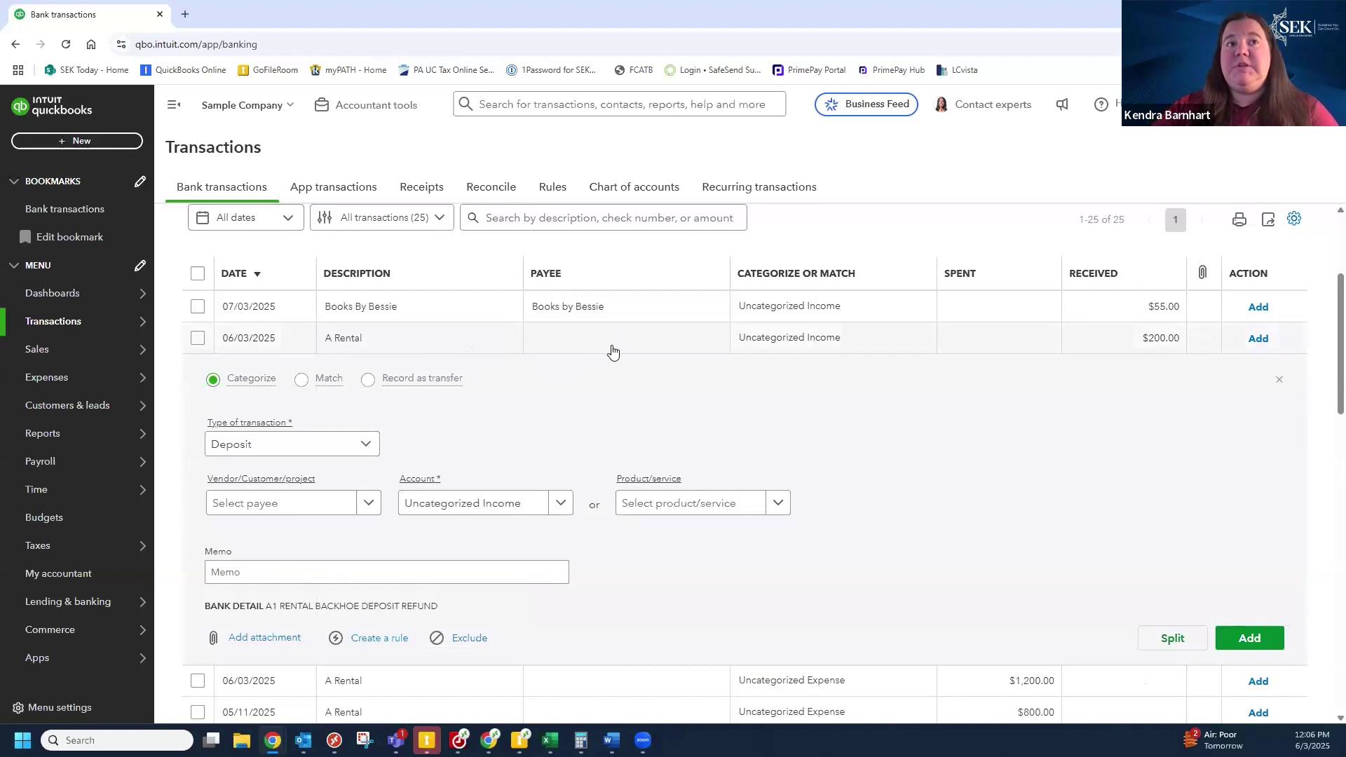
click(235, 505)
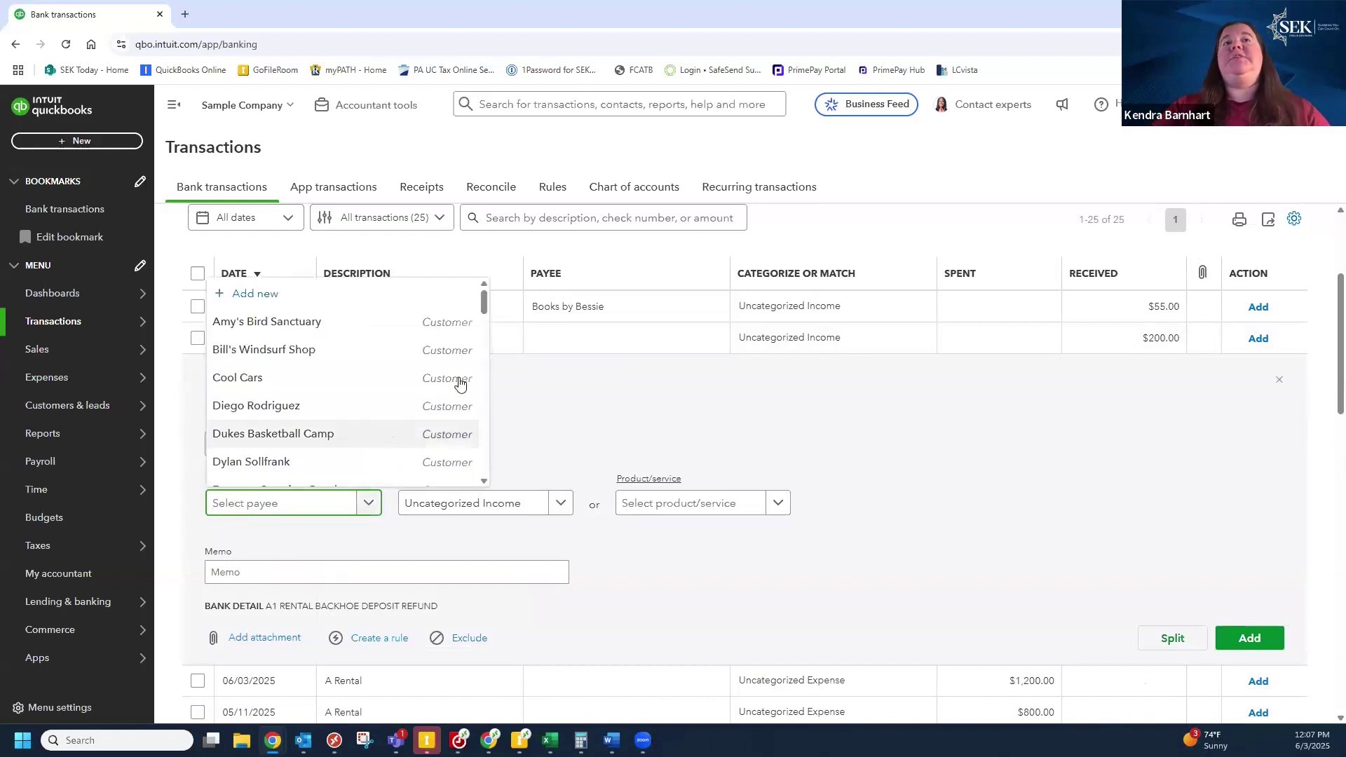
click(380, 503)
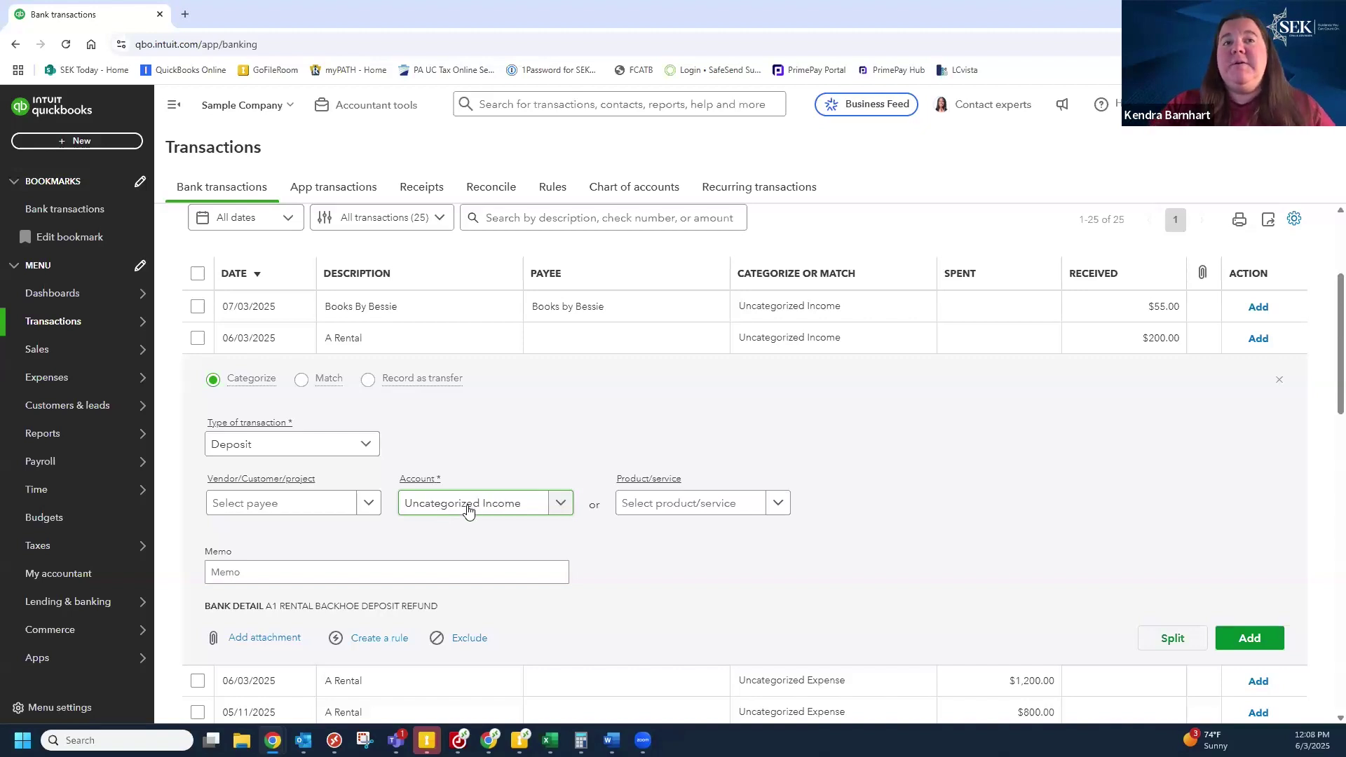
click(469, 509)
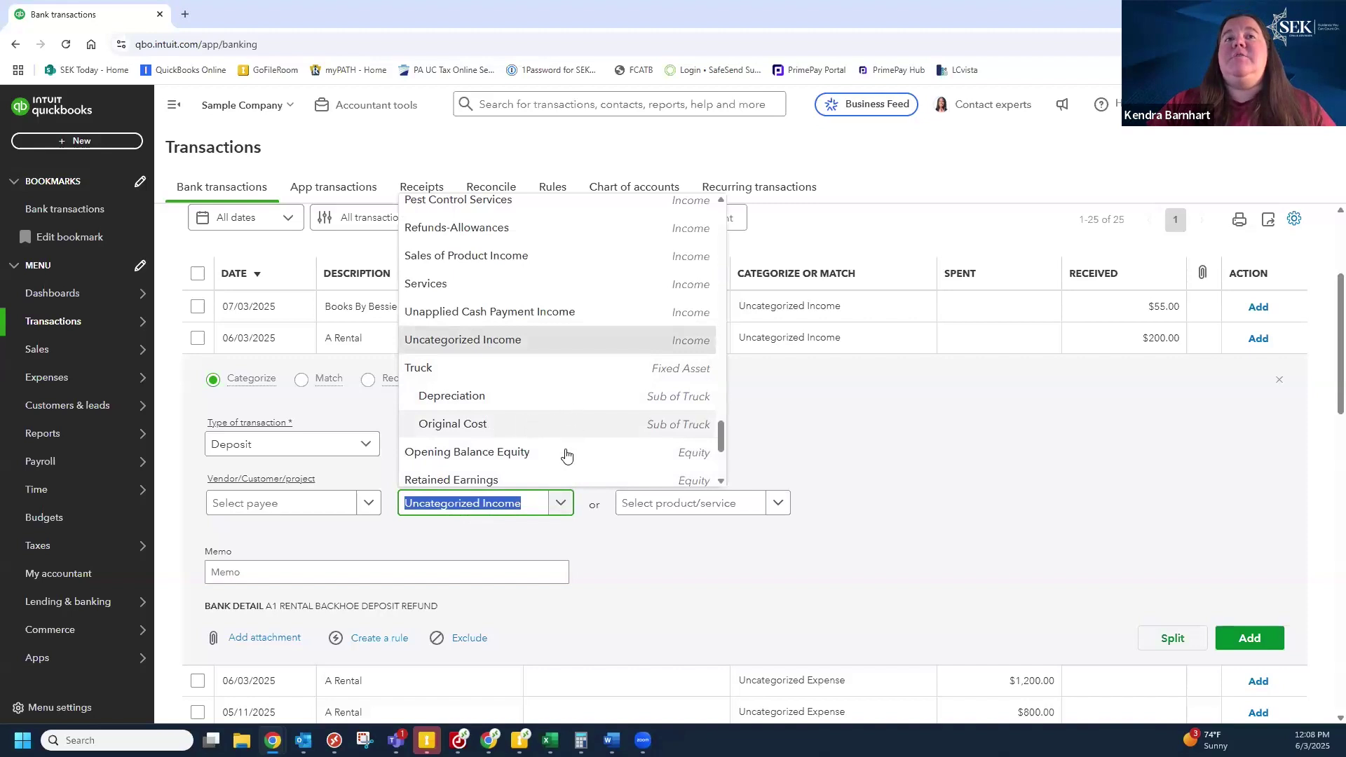
click(456, 531)
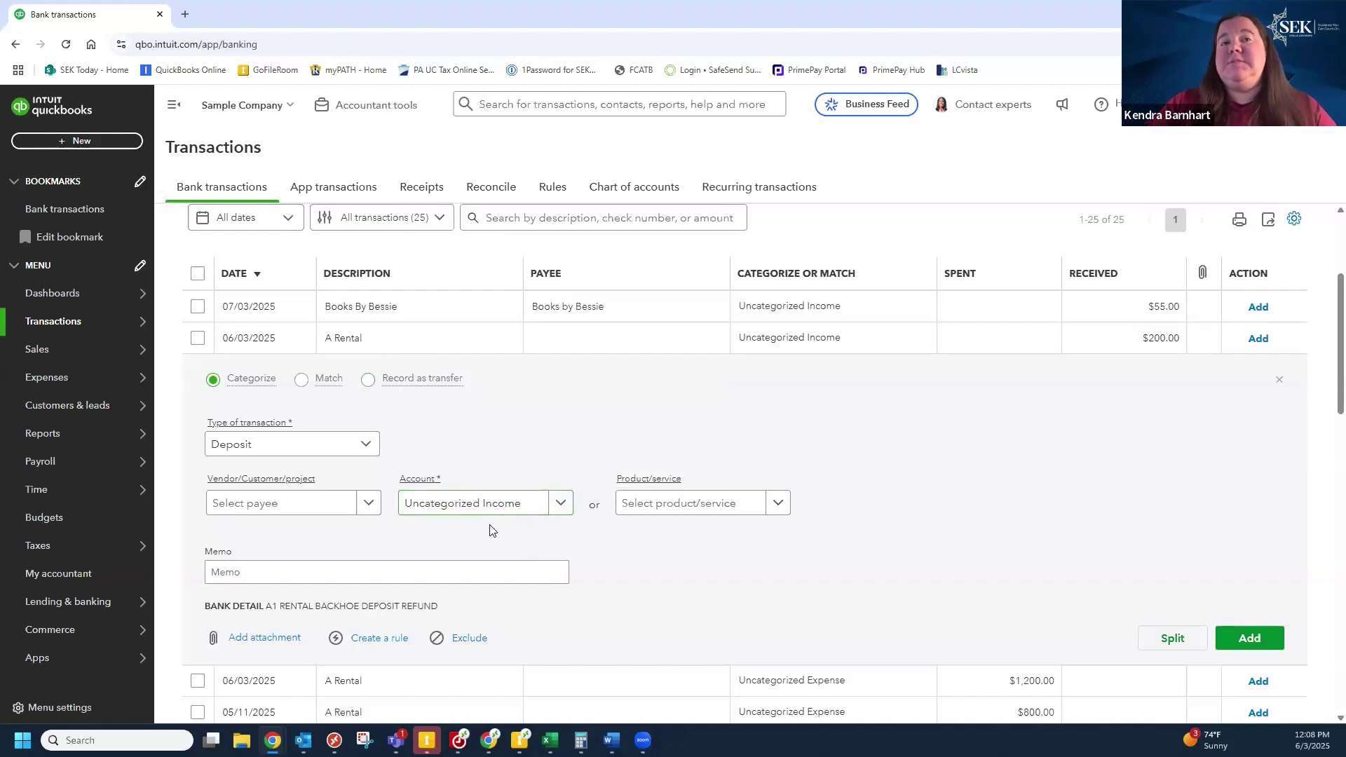
click(1280, 383)
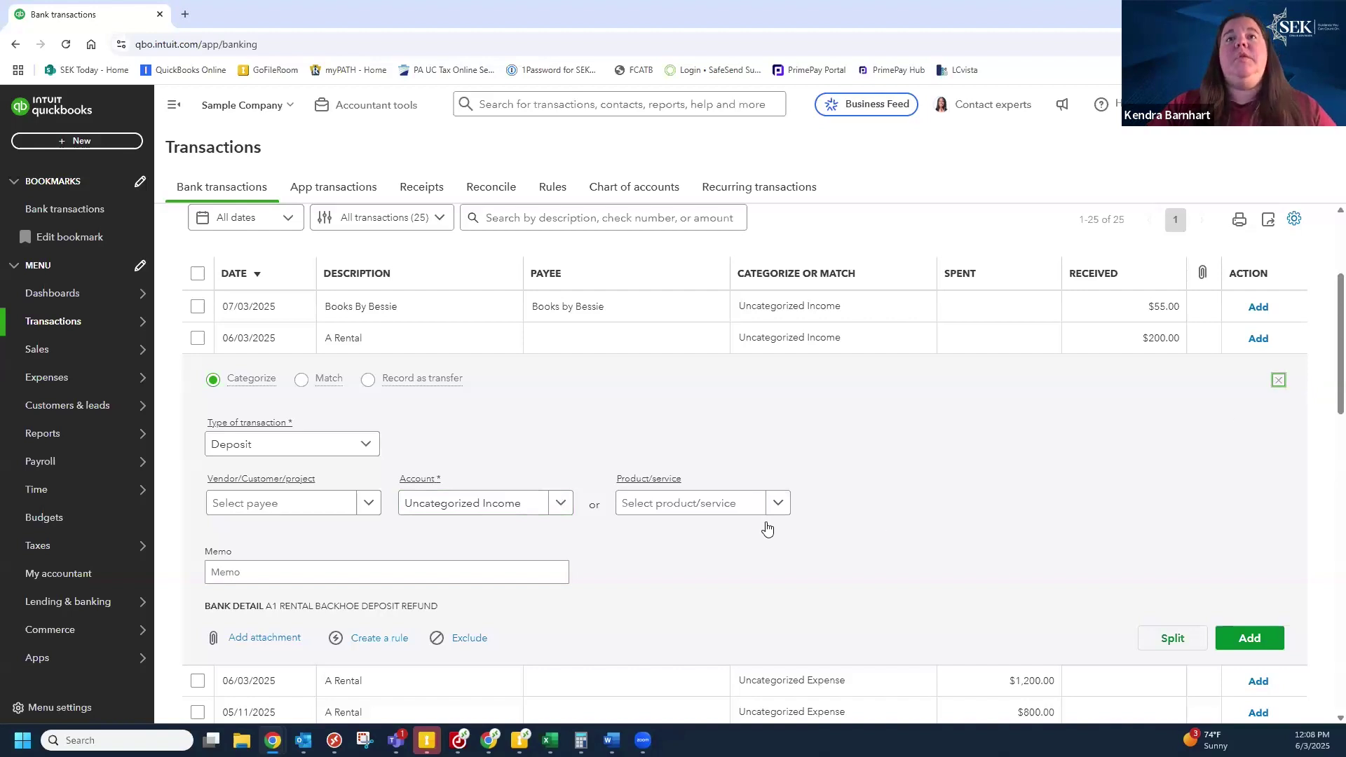
- Sort the Checking account's transactions for review by payee and look through the list
scroll(400, 452, up, 3)
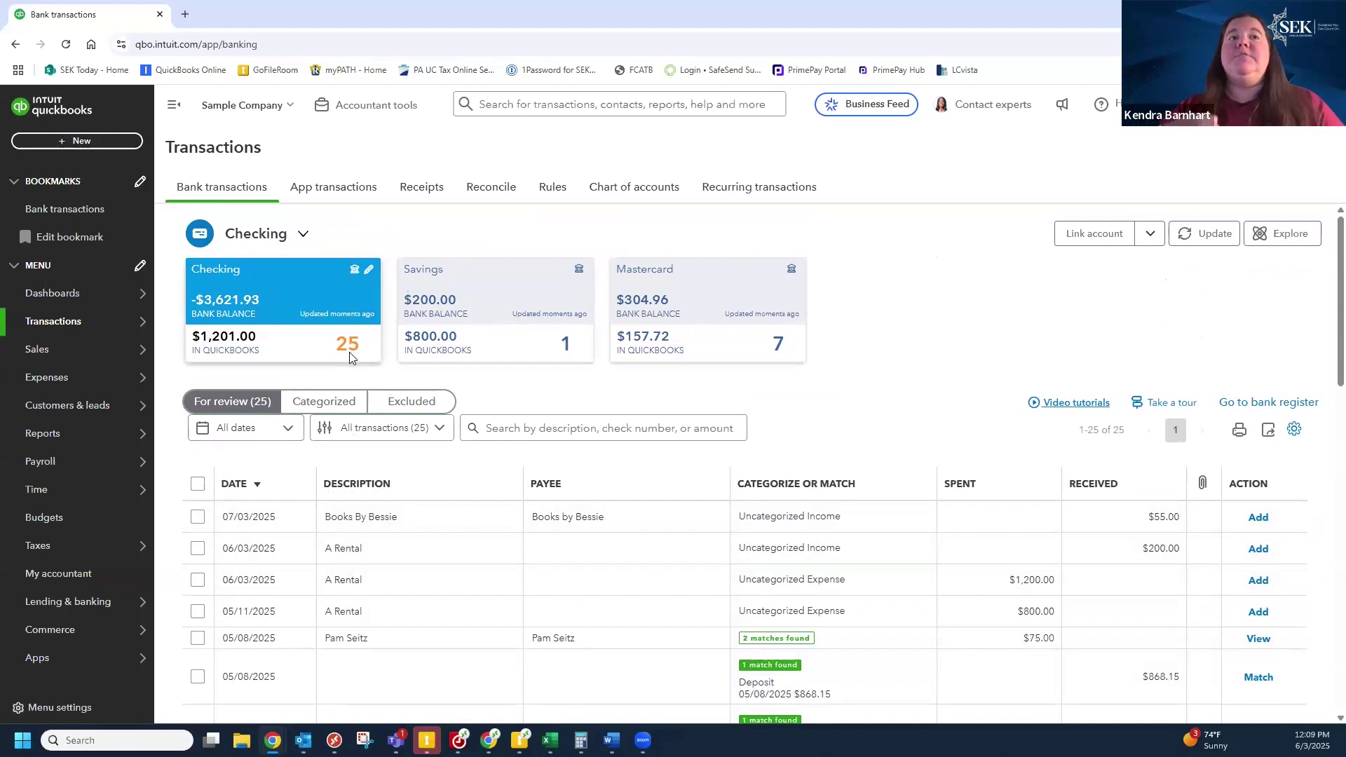
click(547, 489)
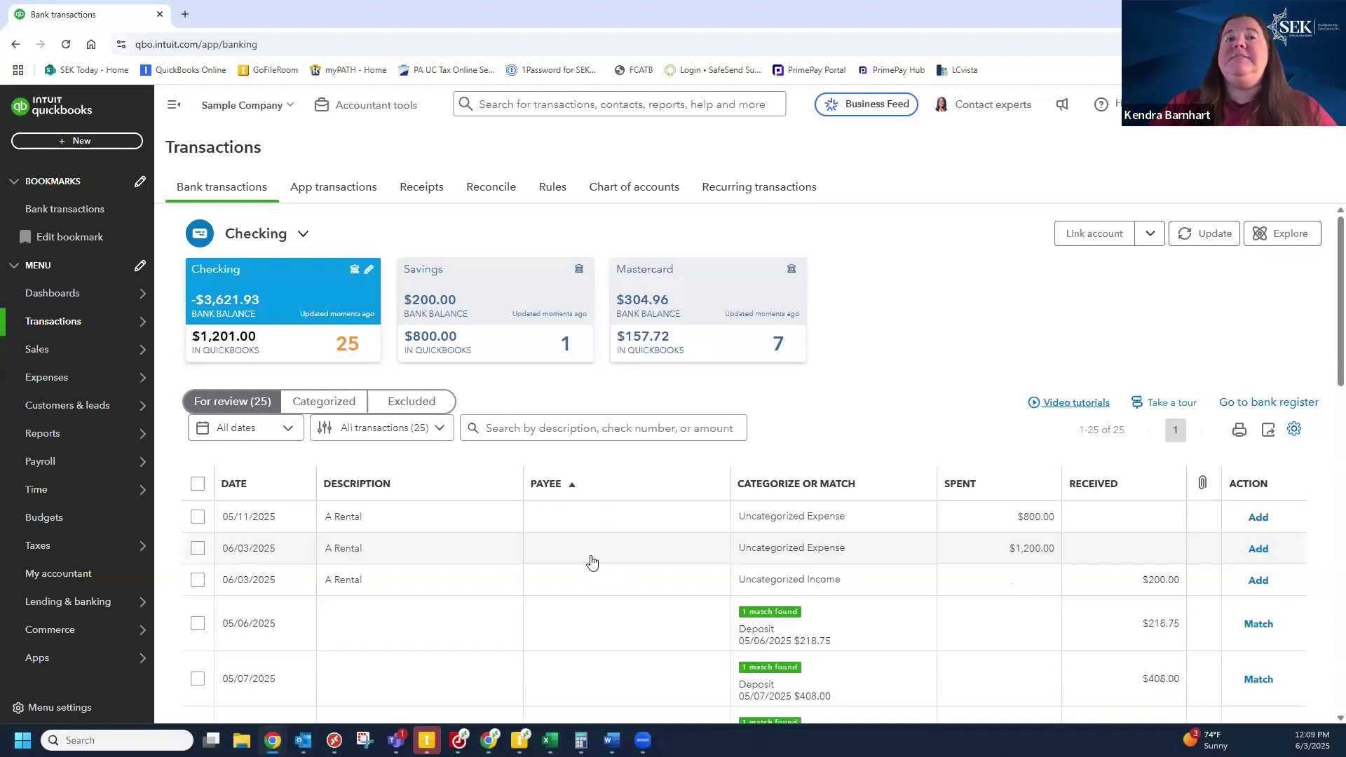
scroll(591, 561, down, 6)
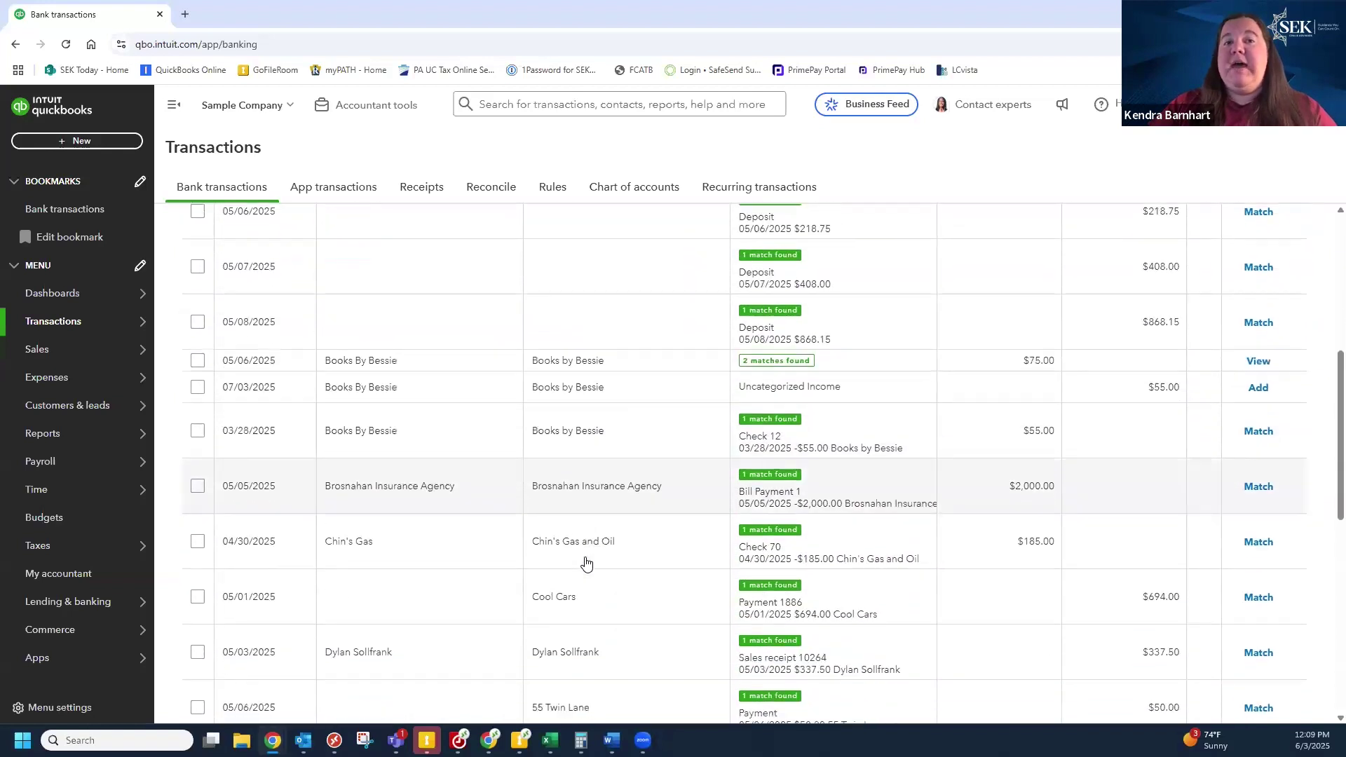
scroll(587, 563, down, 1)
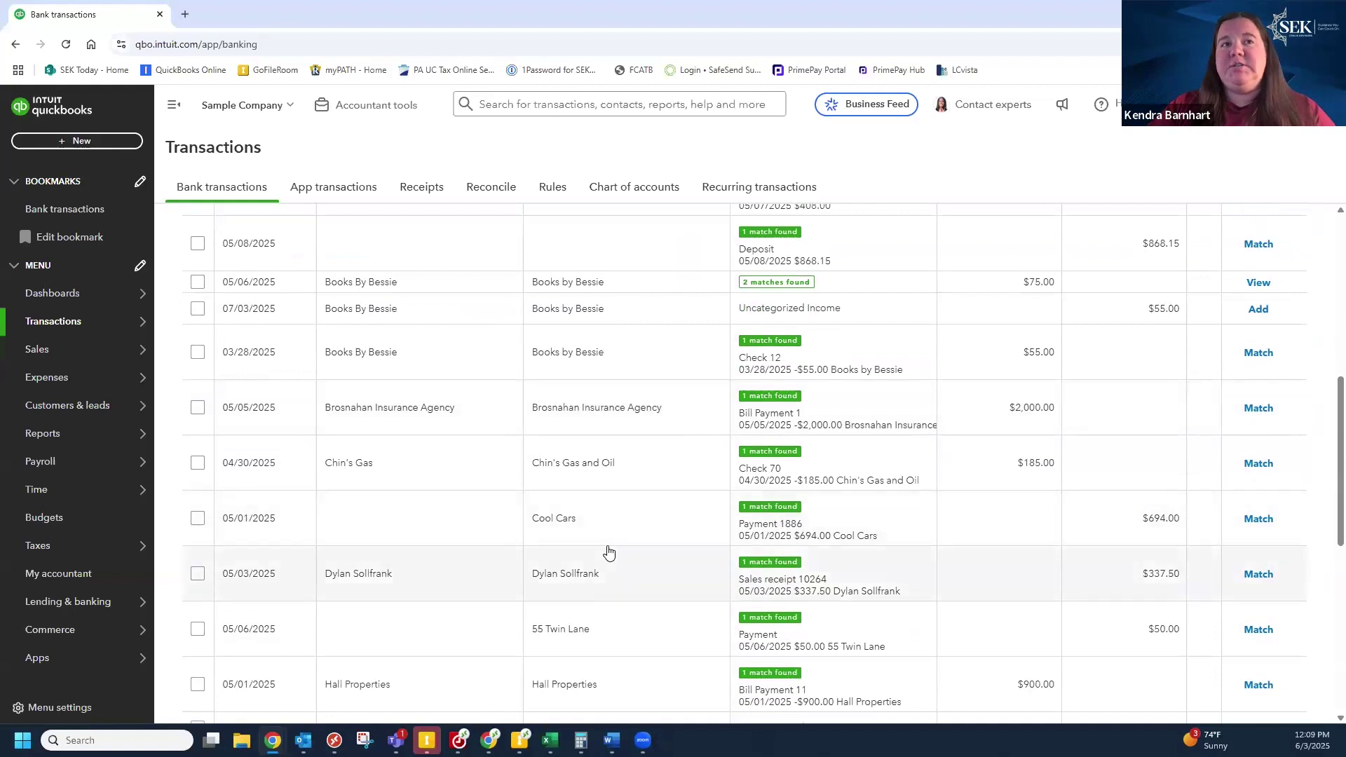
- Select the four matched transactions from Cool Cars through Hall Properties to view the batch actions, and clear the selection
click(197, 519)
click(197, 574)
click(197, 630)
click(197, 684)
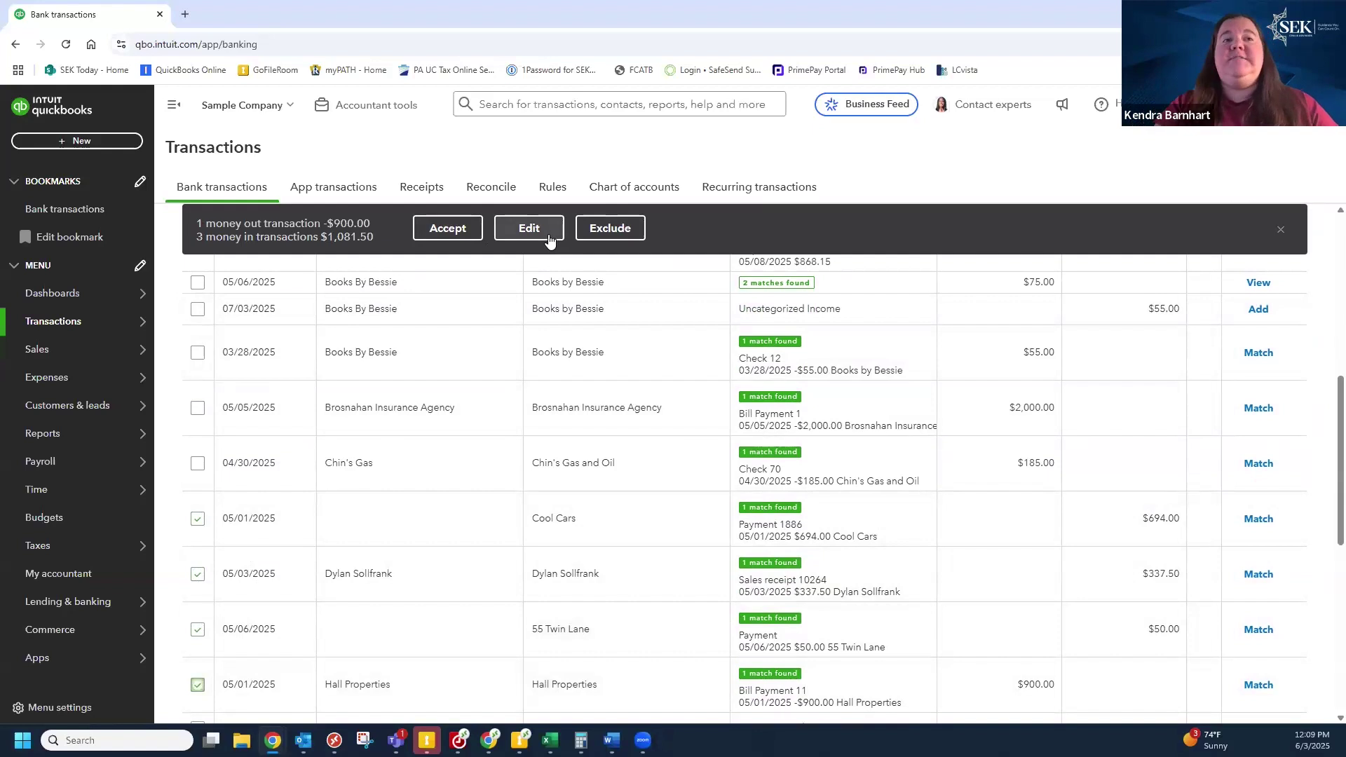
click(1283, 232)
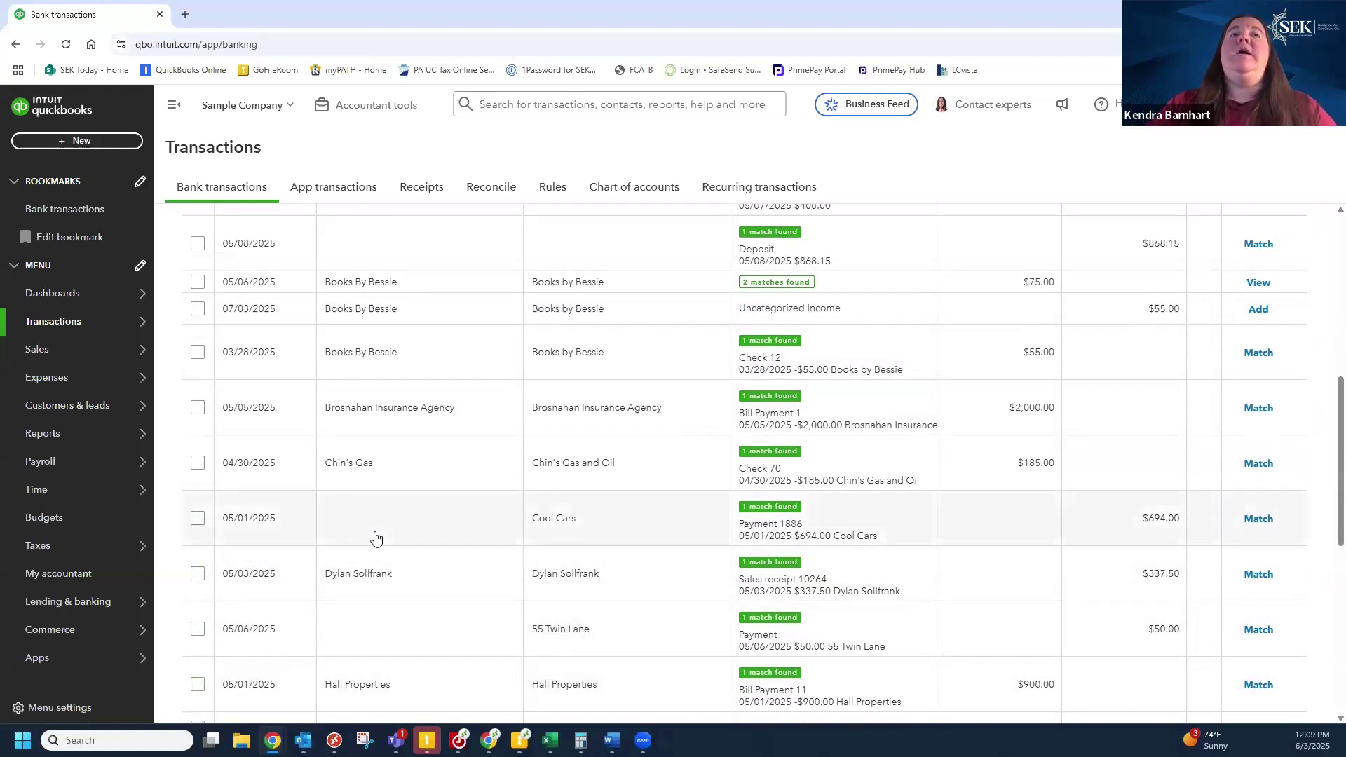
- View the date filter options, and select all transactions for review to see their batch actions before clearing the selection
scroll(377, 537, up, 3)
scroll(377, 538, up, 3)
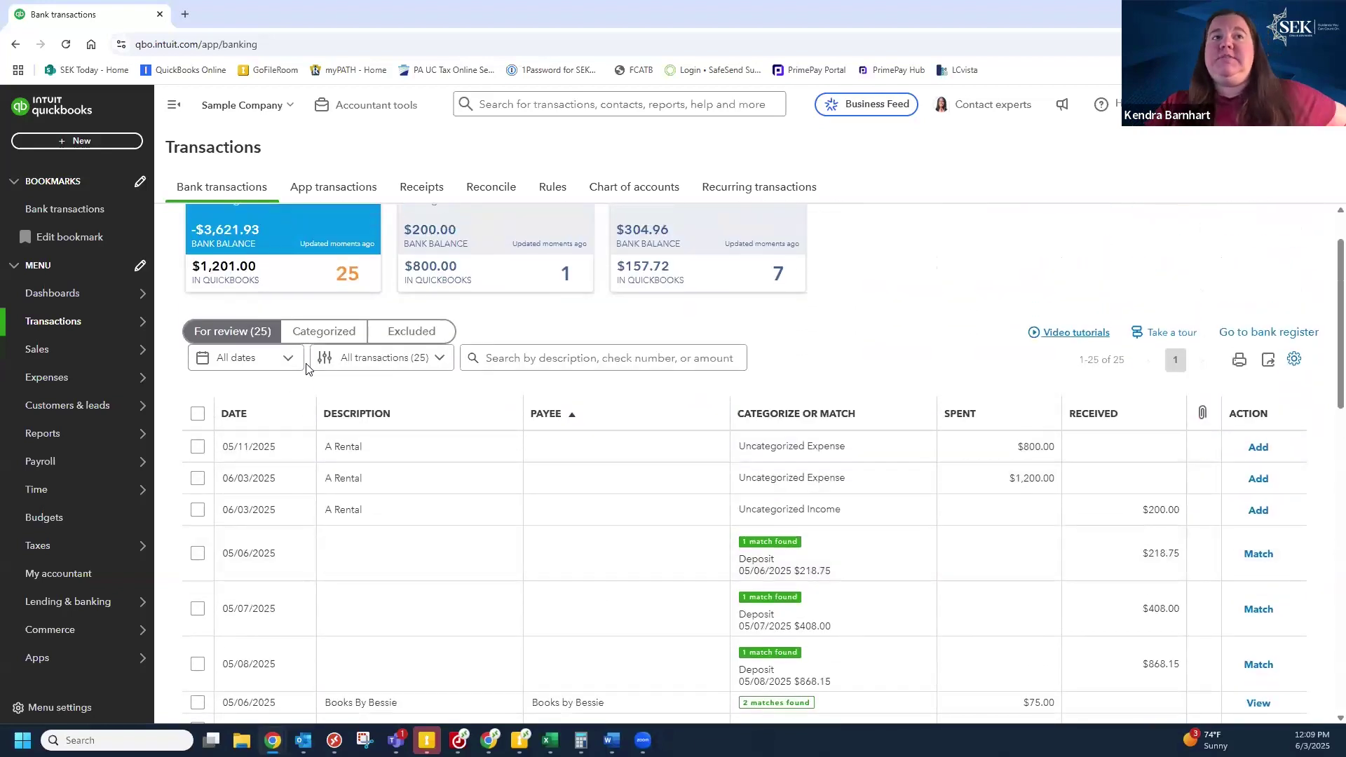
click(260, 361)
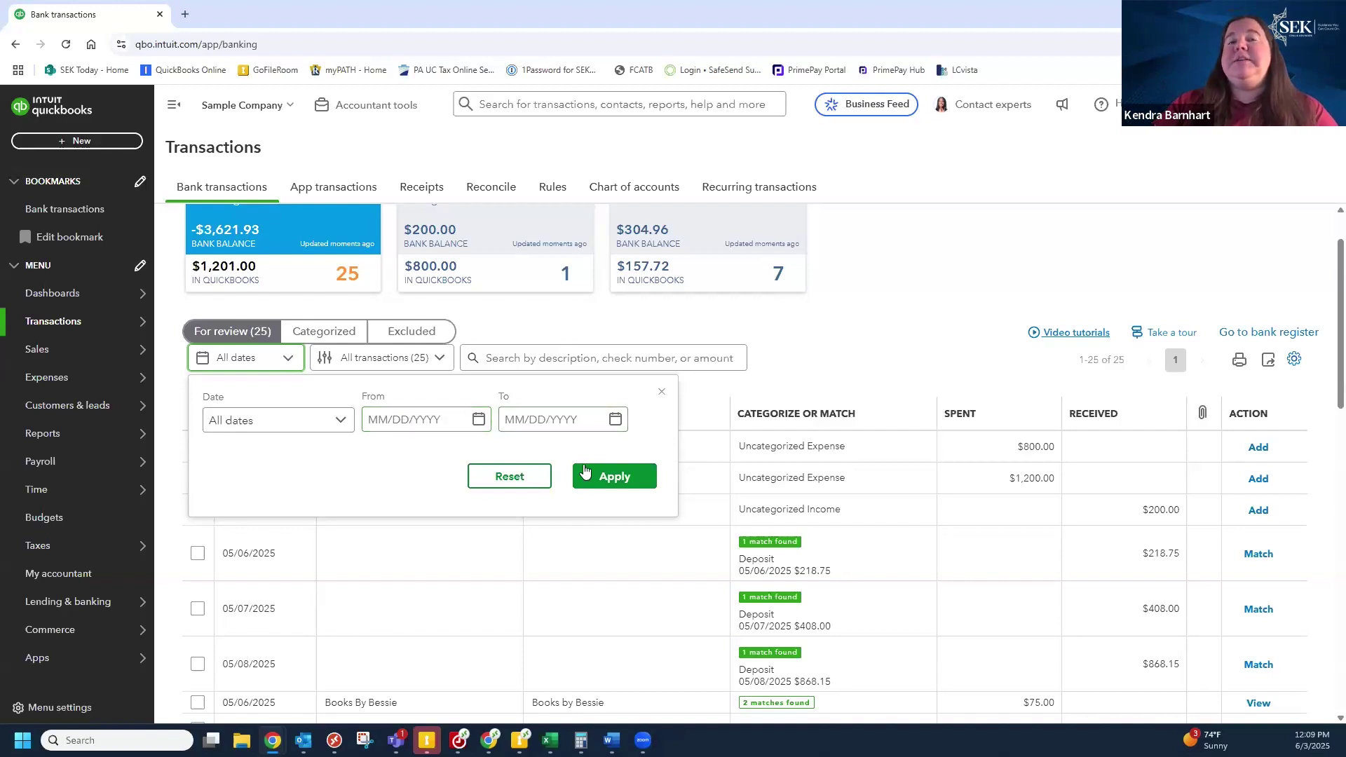
click(662, 392)
click(199, 417)
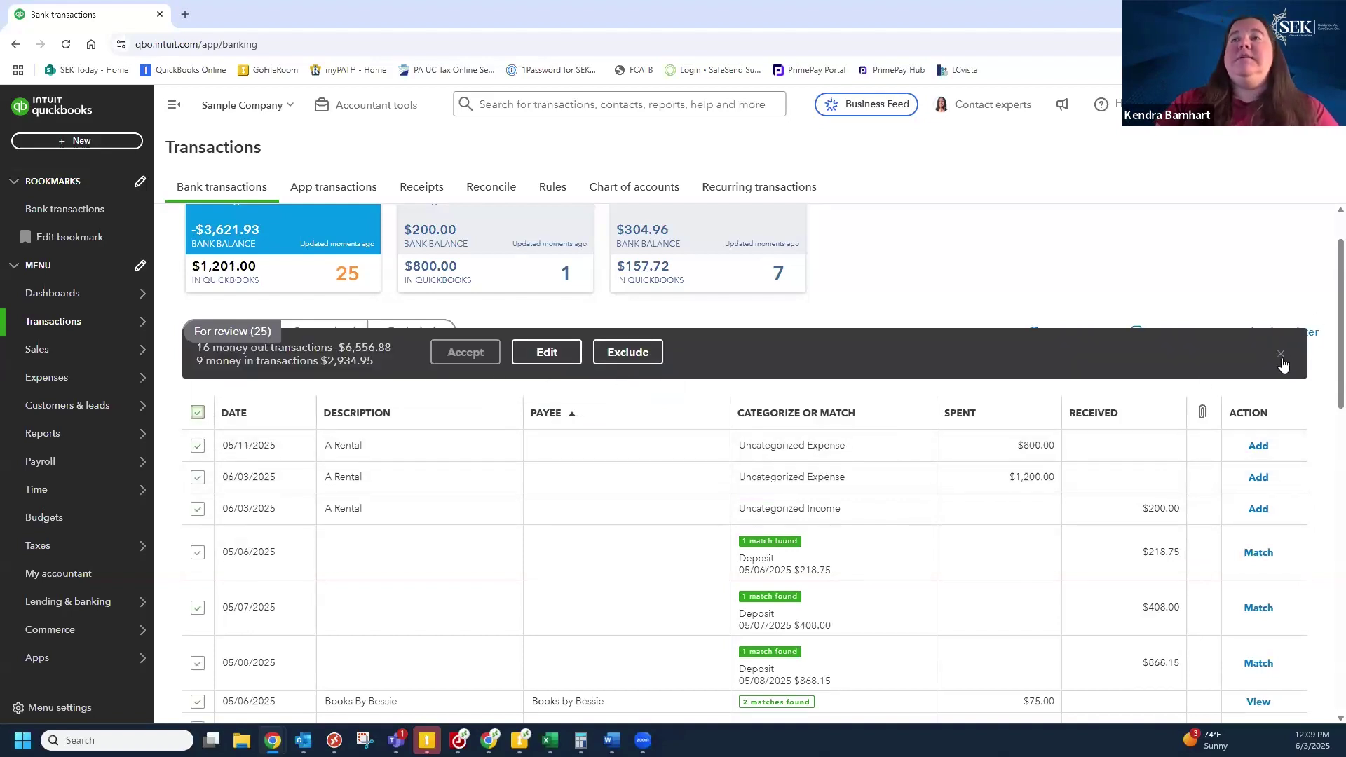
click(1282, 358)
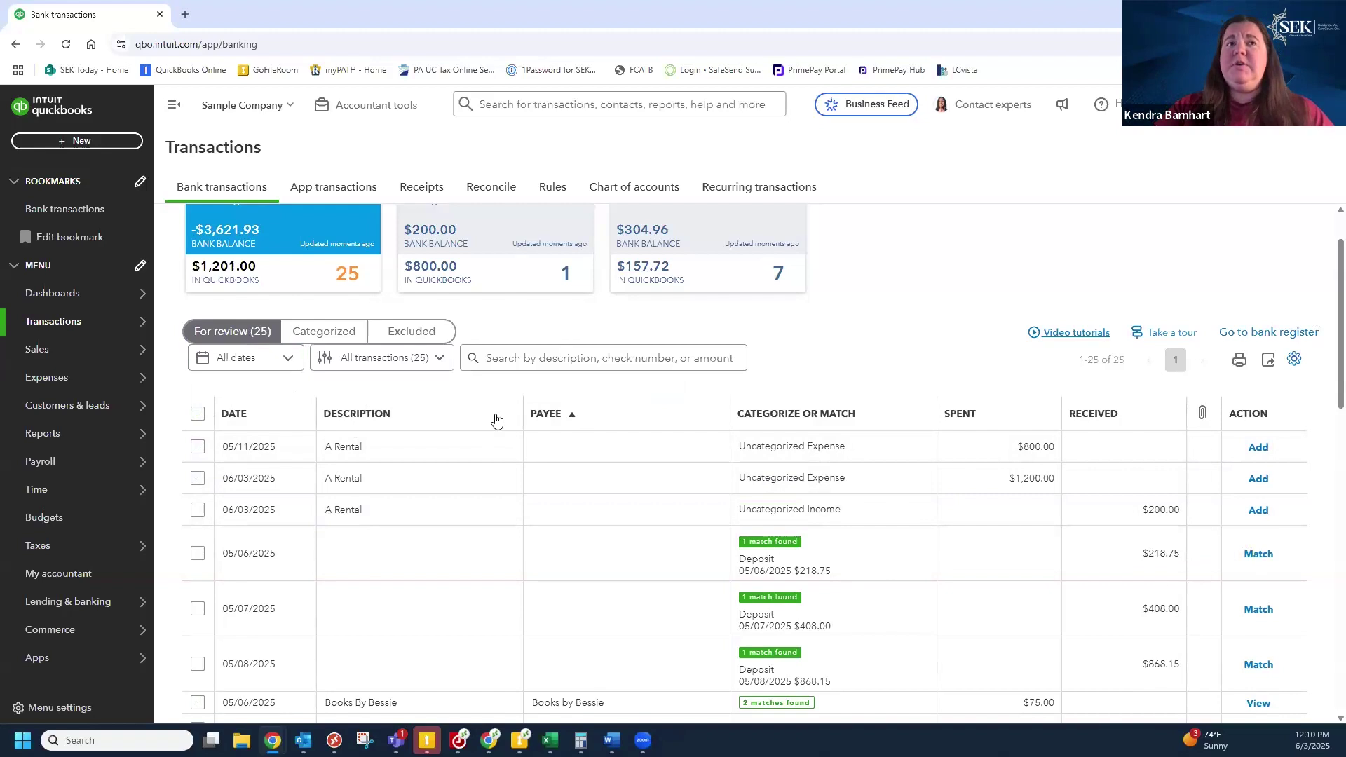
- View the global search suggestions and return to the search field of the bank transactions list
scroll(558, 473, up, 1)
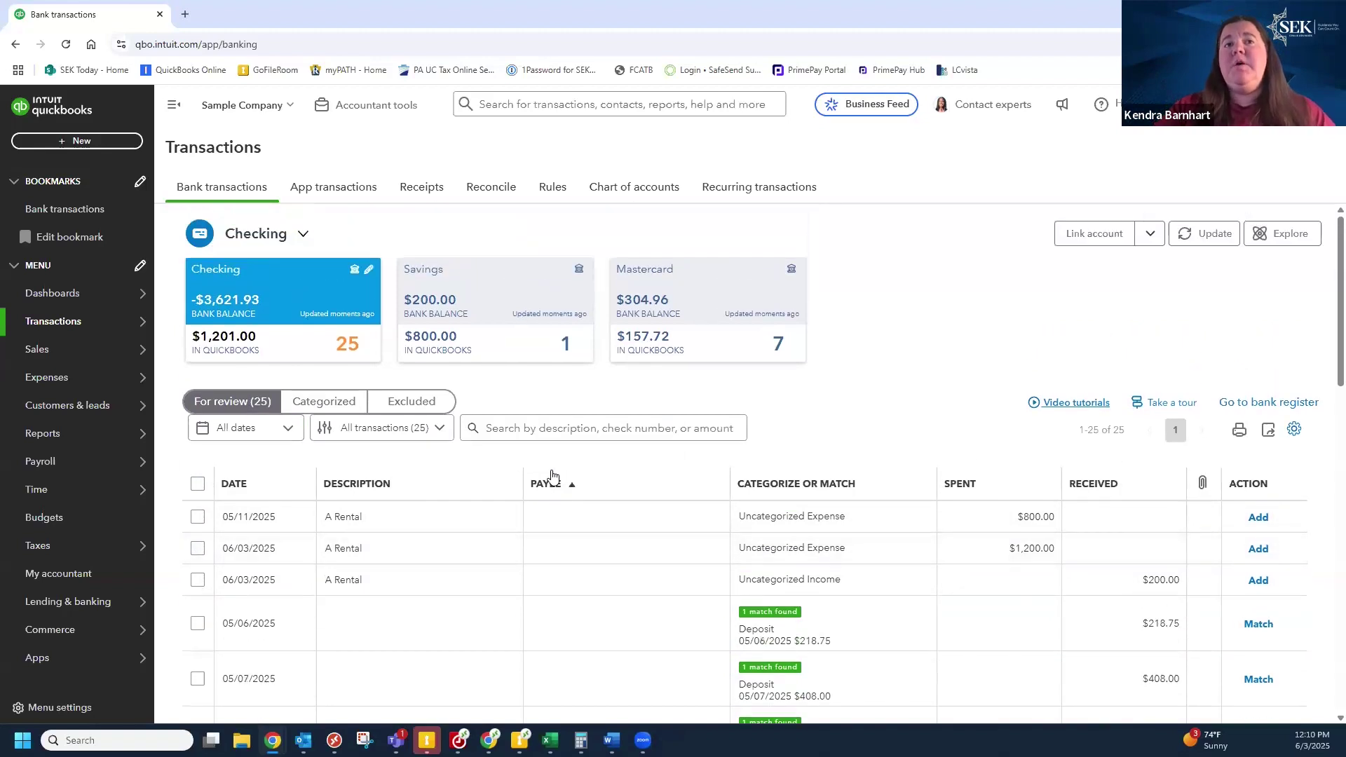
click(554, 429)
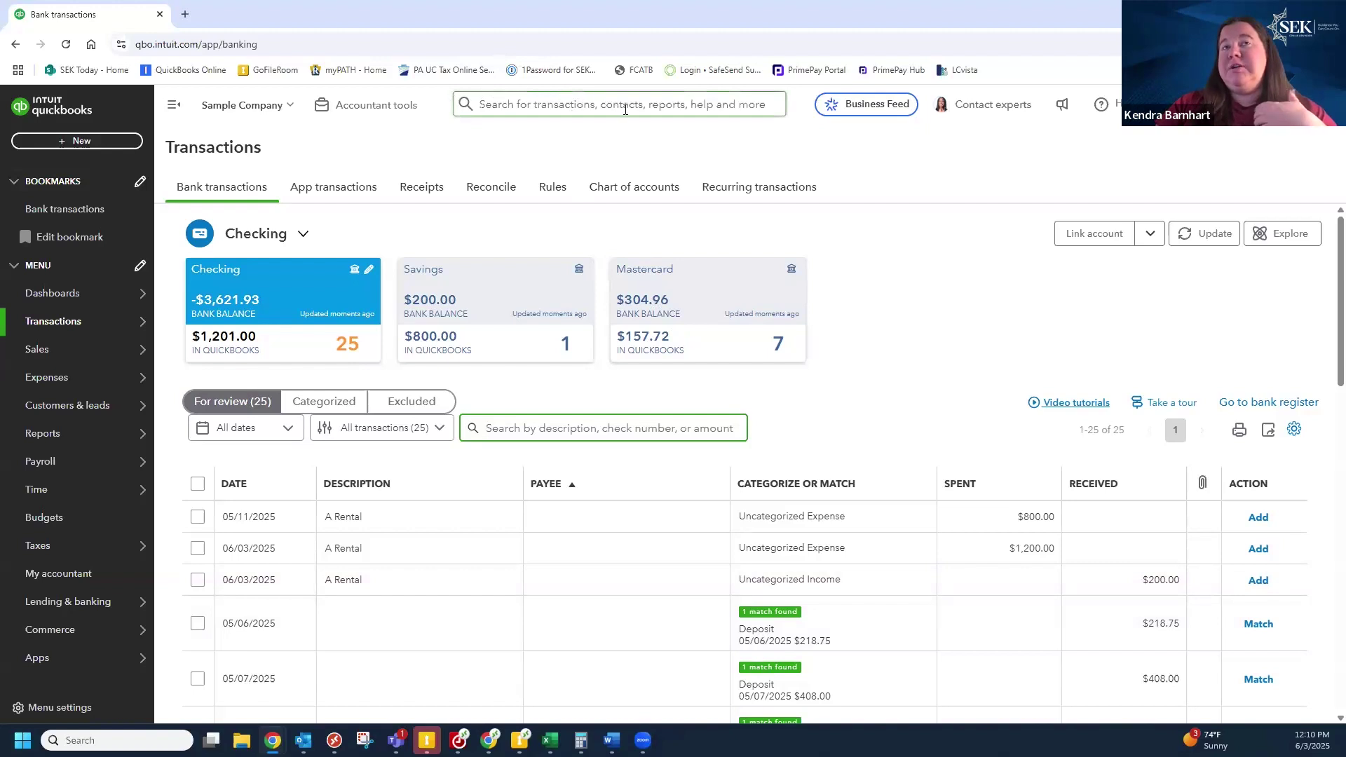
click(502, 111)
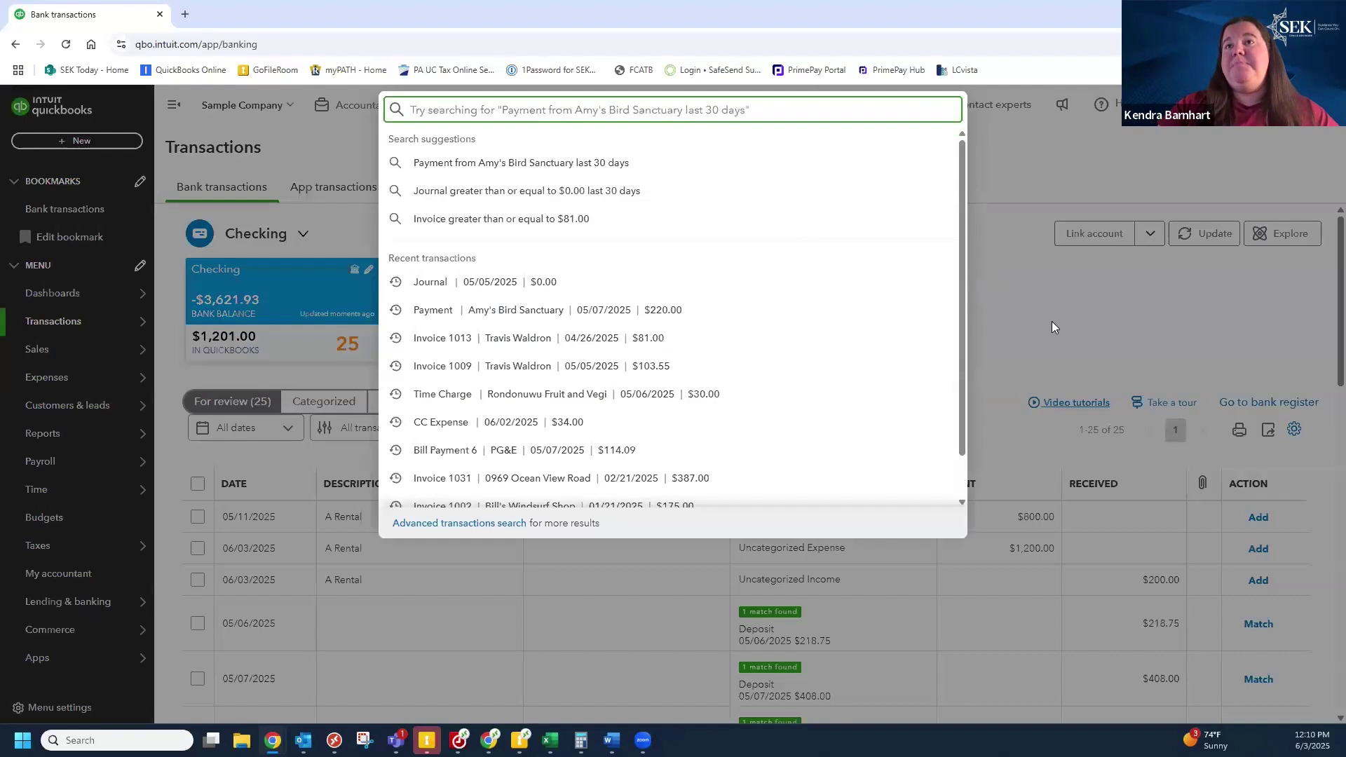
click(920, 449)
click(561, 431)
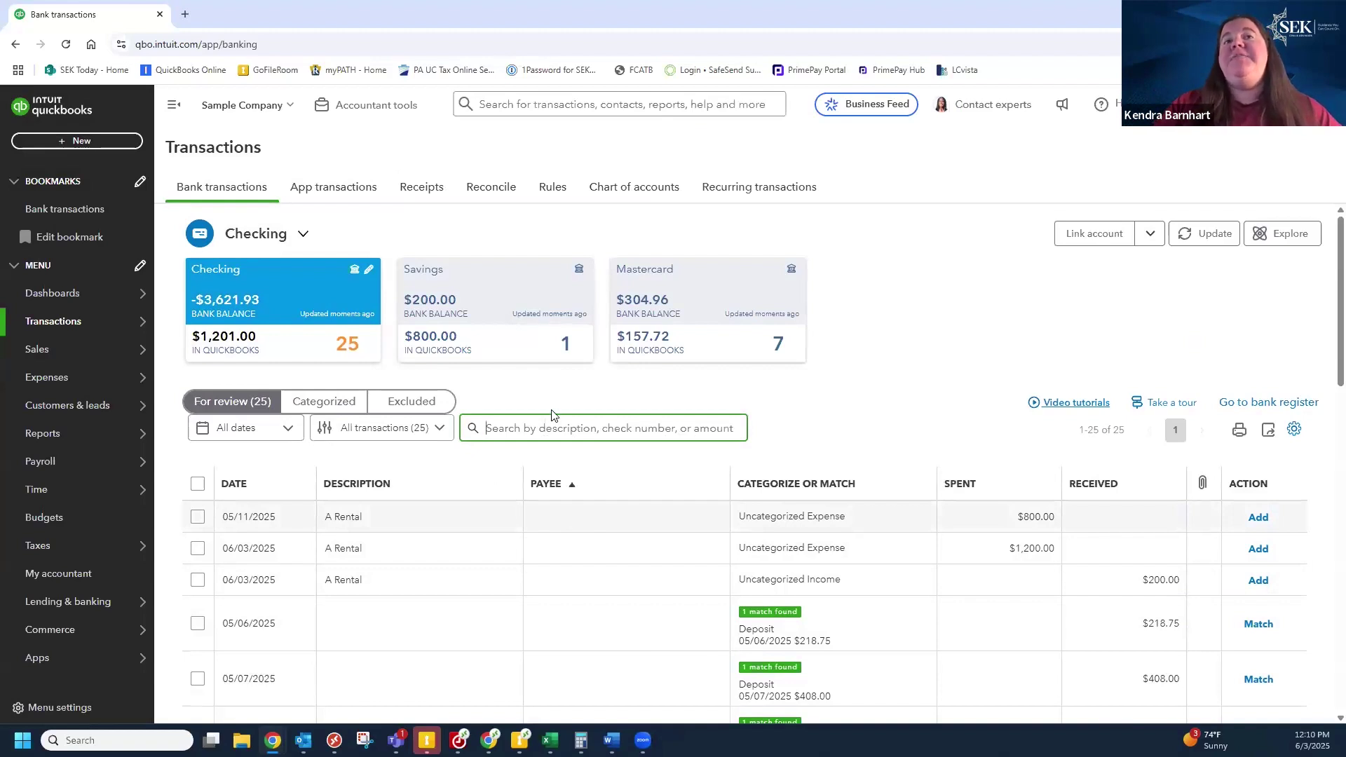
click(496, 429)
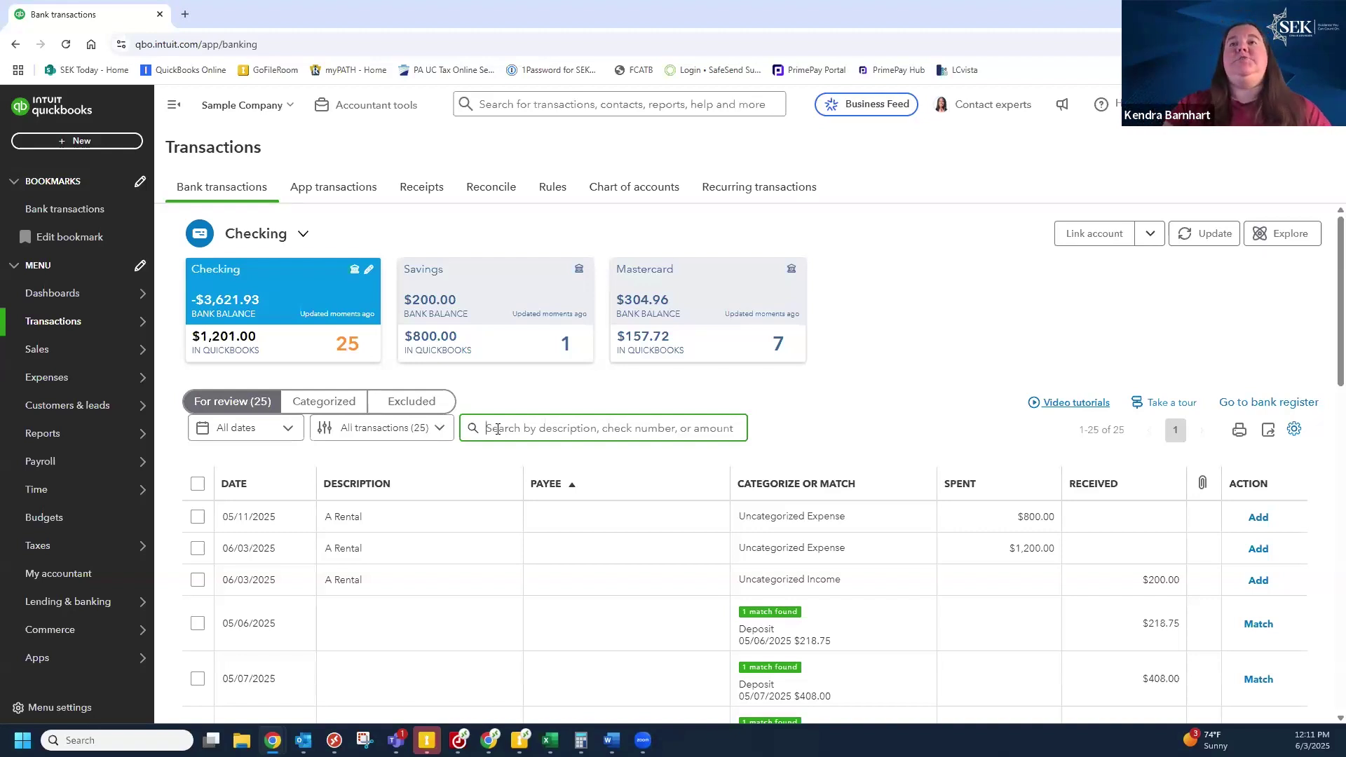
- View the chart of accounts and the Profit and Loss report, and return to the standard reports list
click(635, 186)
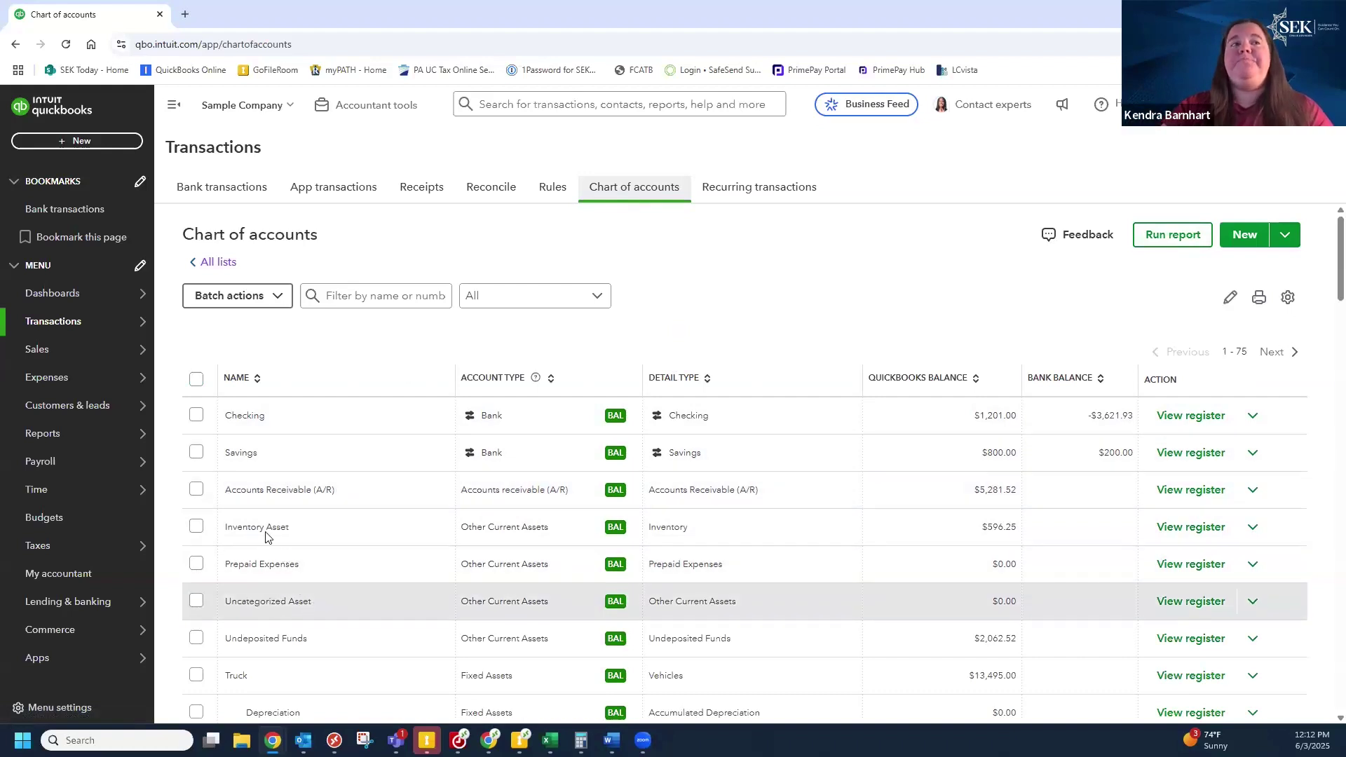
mouse_move(135, 446)
click(201, 434)
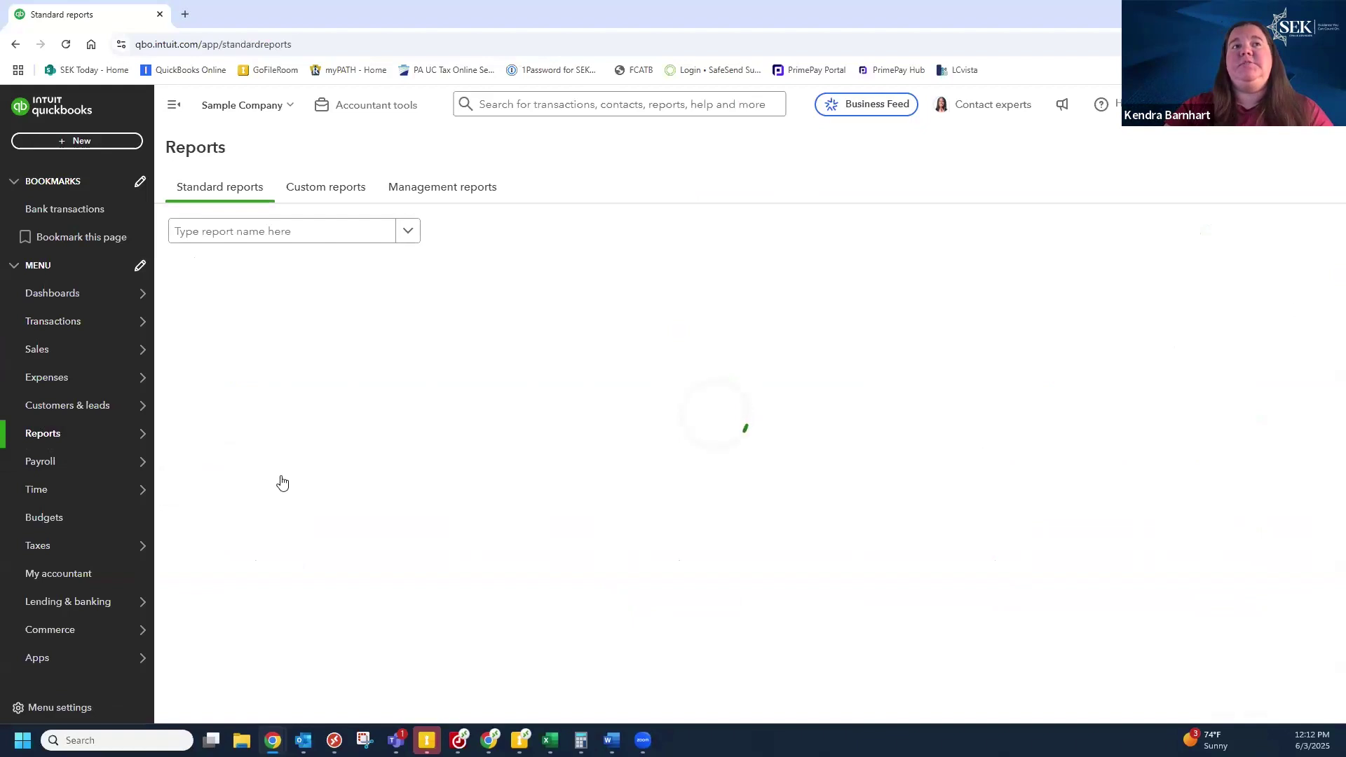
click(224, 369)
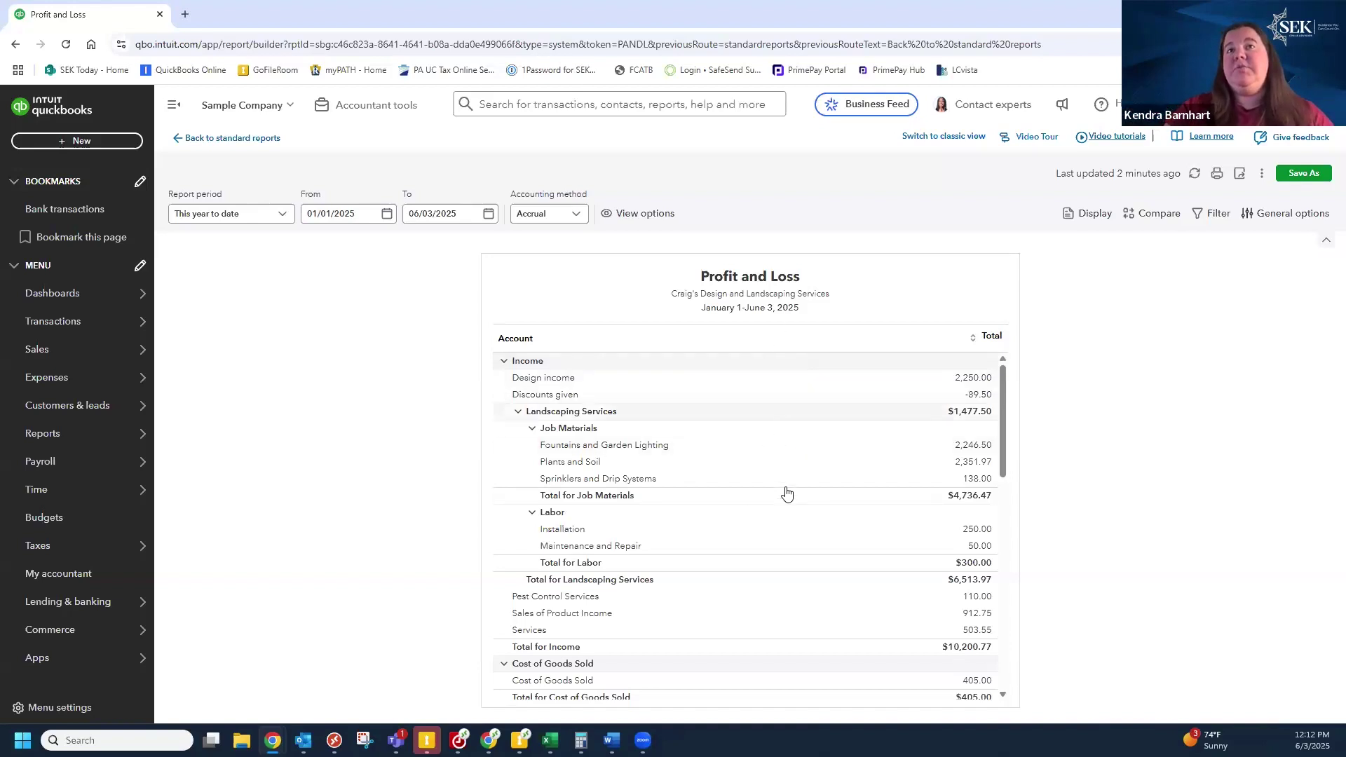
click(223, 139)
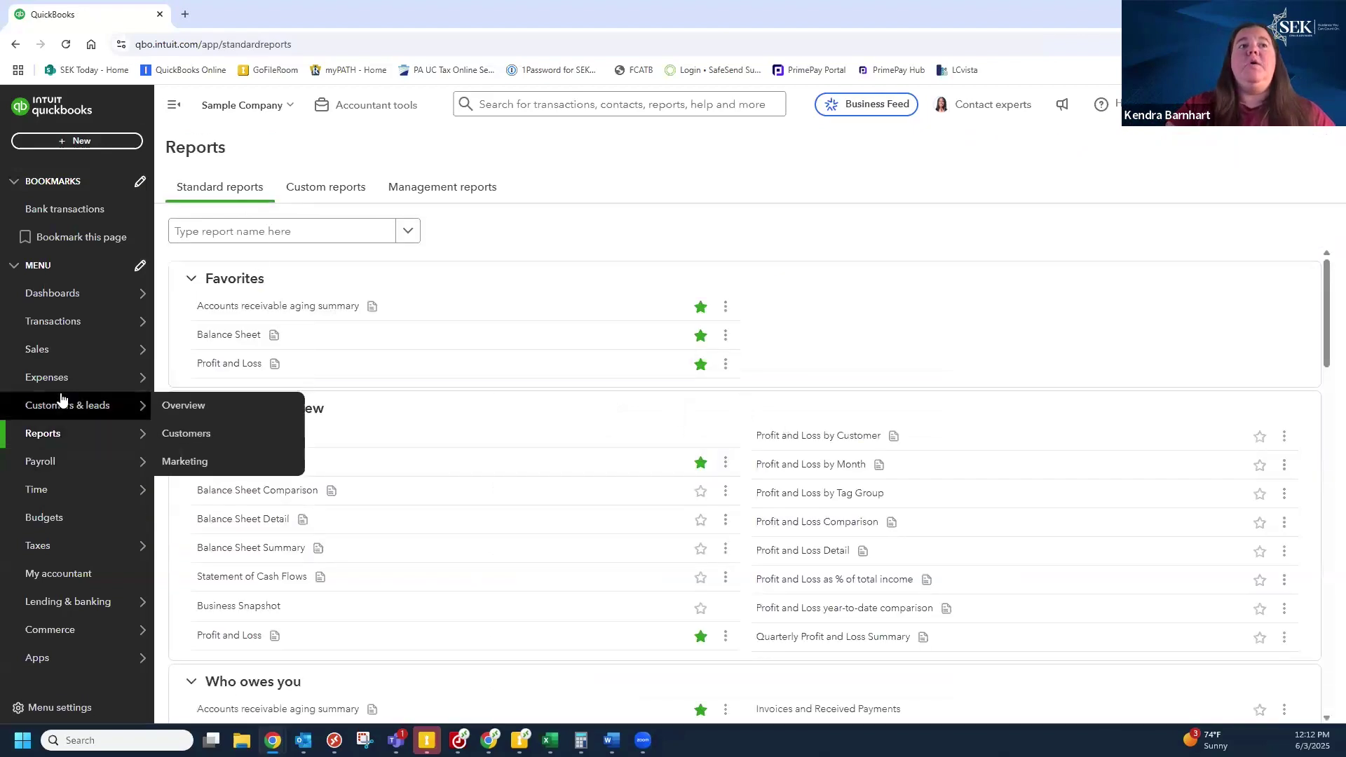
- Make the Visa credit card account inactive in the chart of accounts
mouse_move(69, 443)
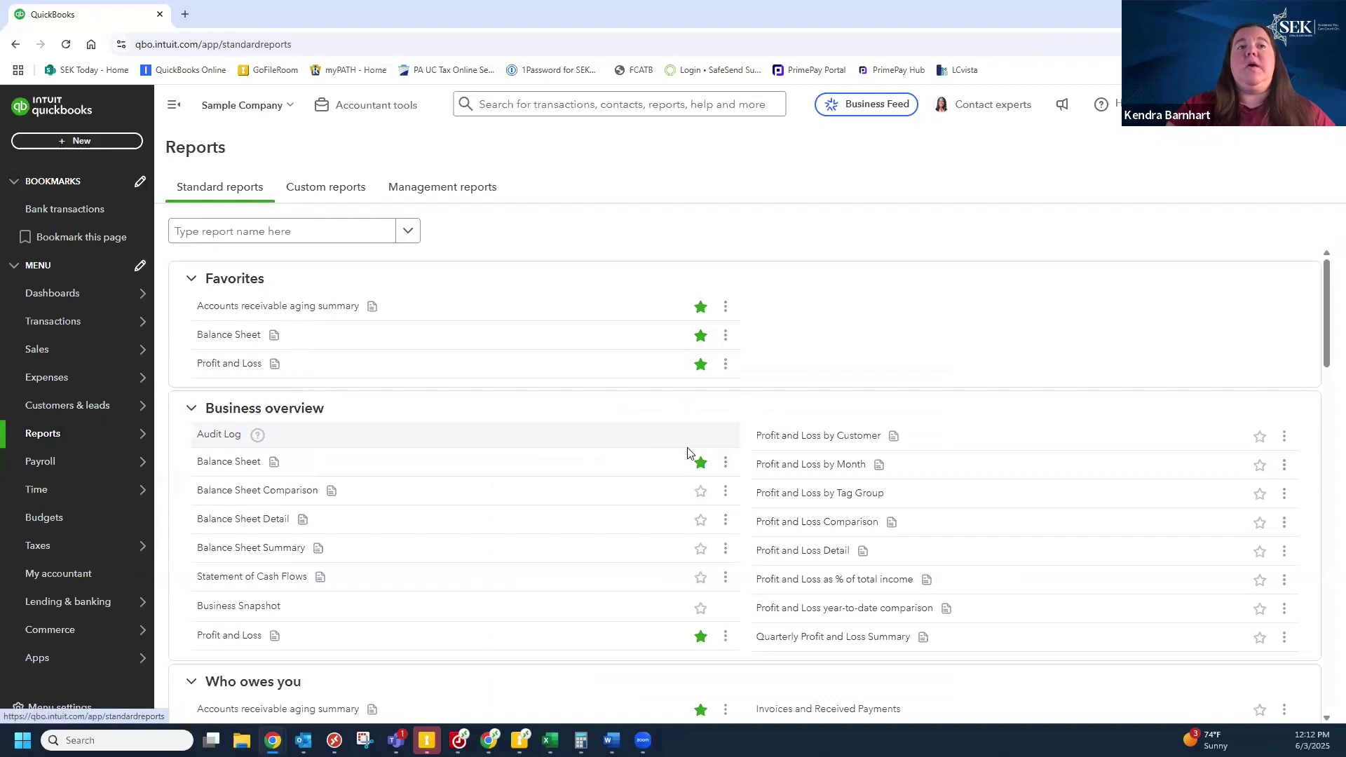
mouse_move(140, 324)
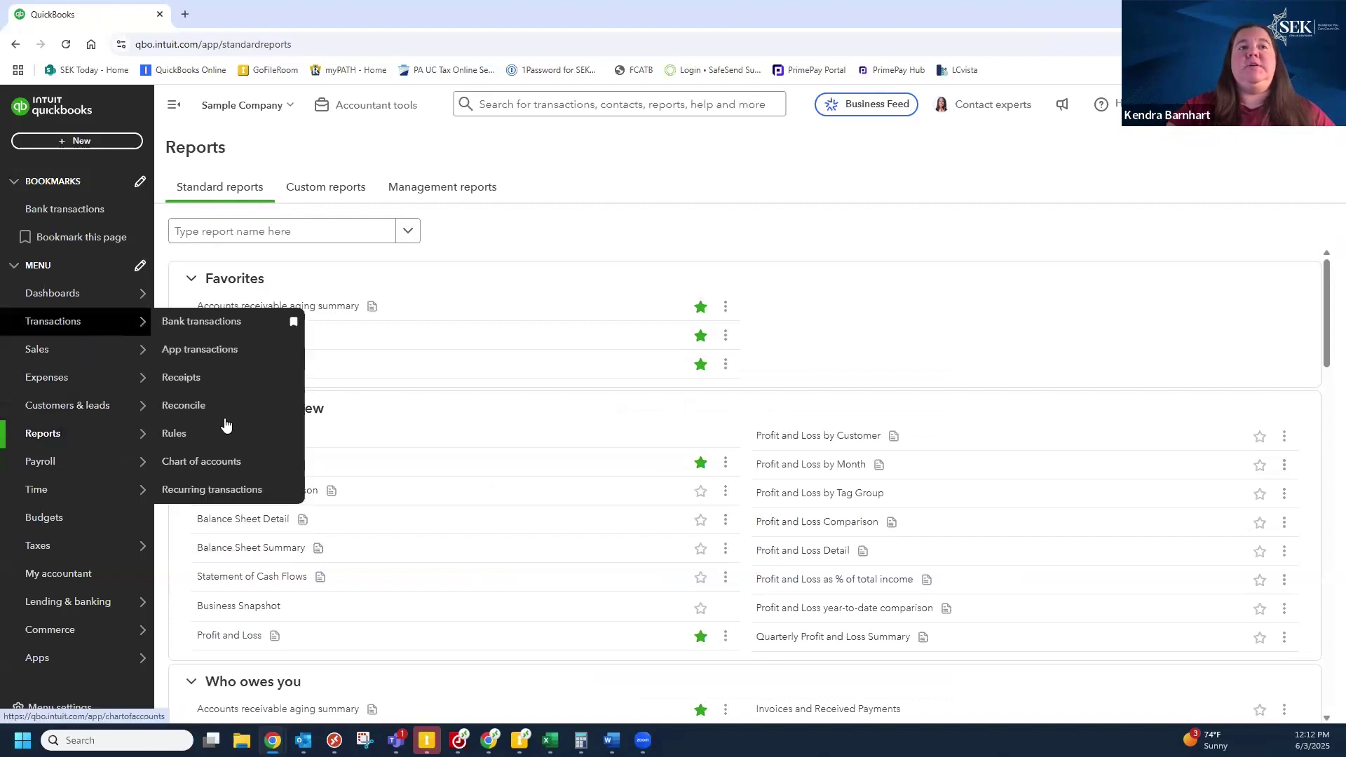
click(225, 459)
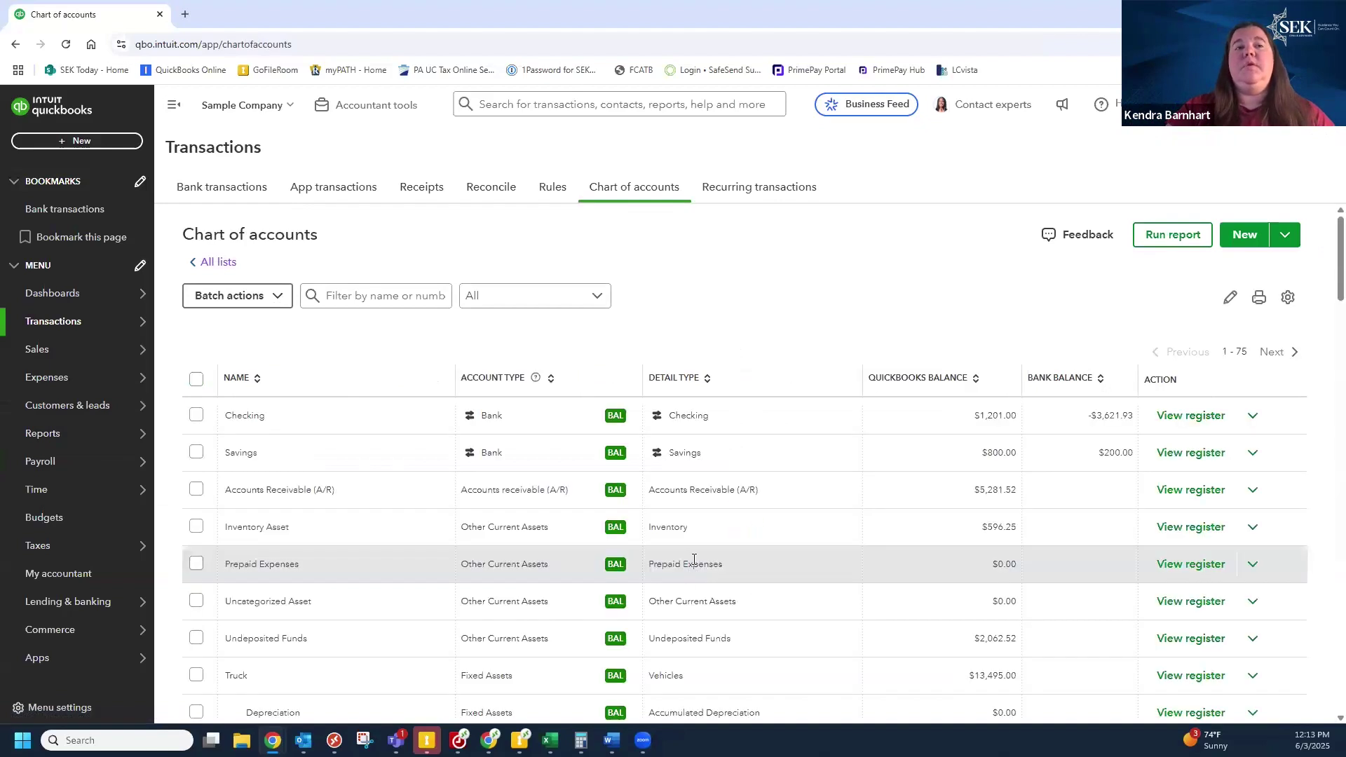
scroll(693, 565, down, 2)
scroll(693, 565, down, 3)
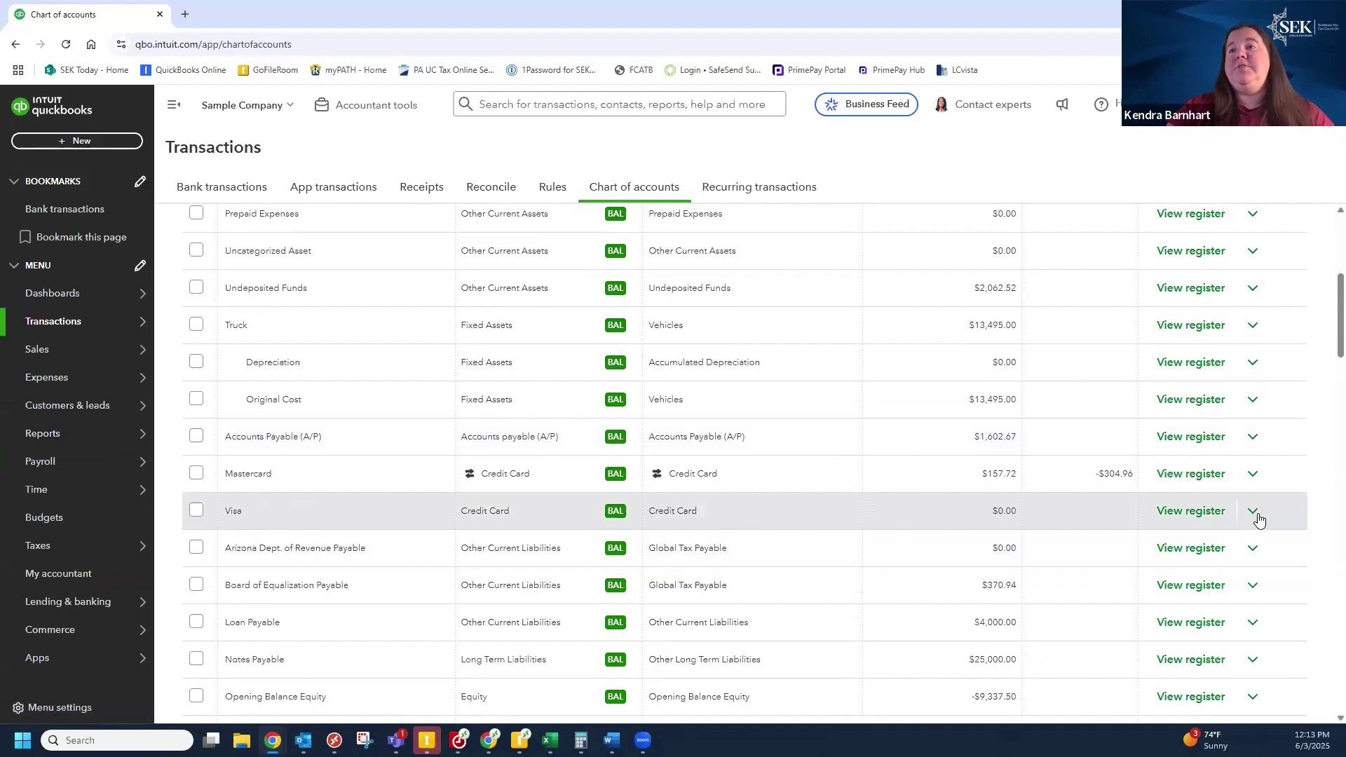
click(1256, 516)
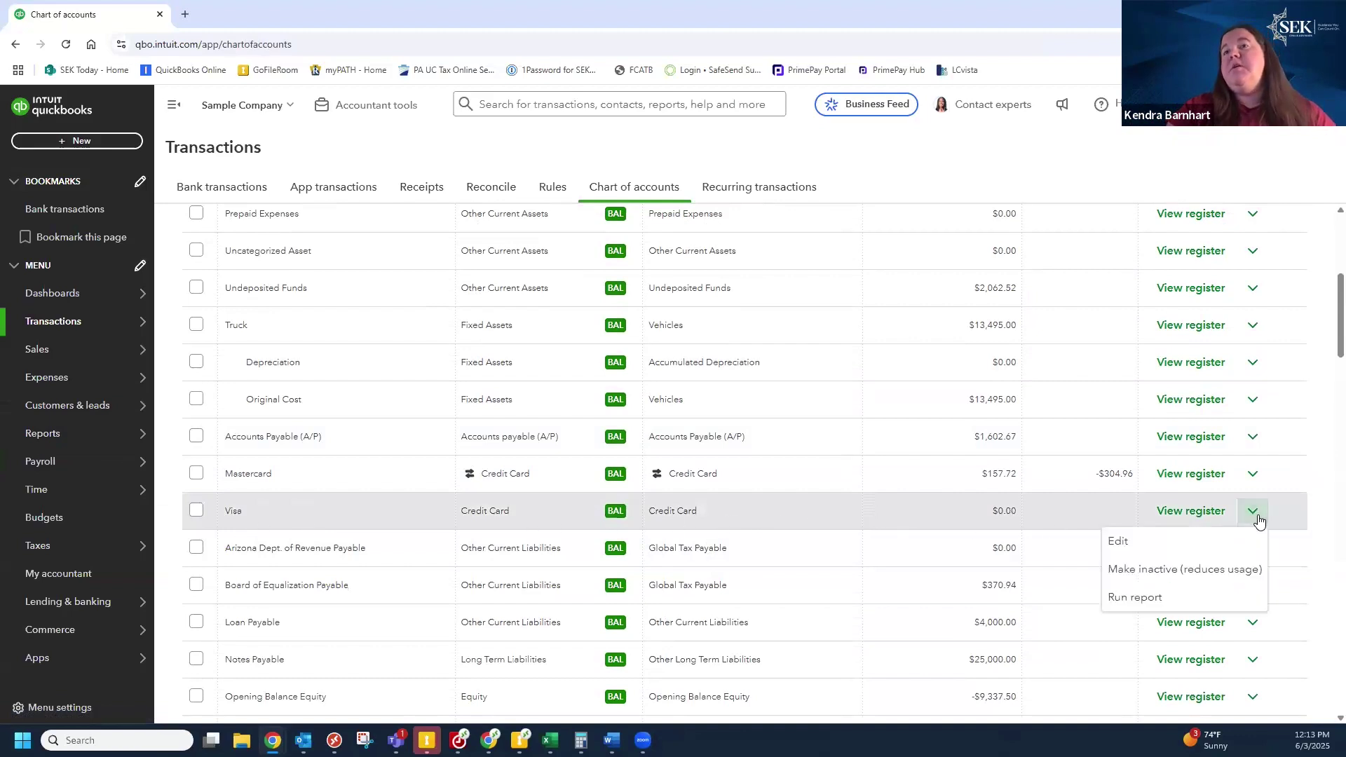
click(1224, 583)
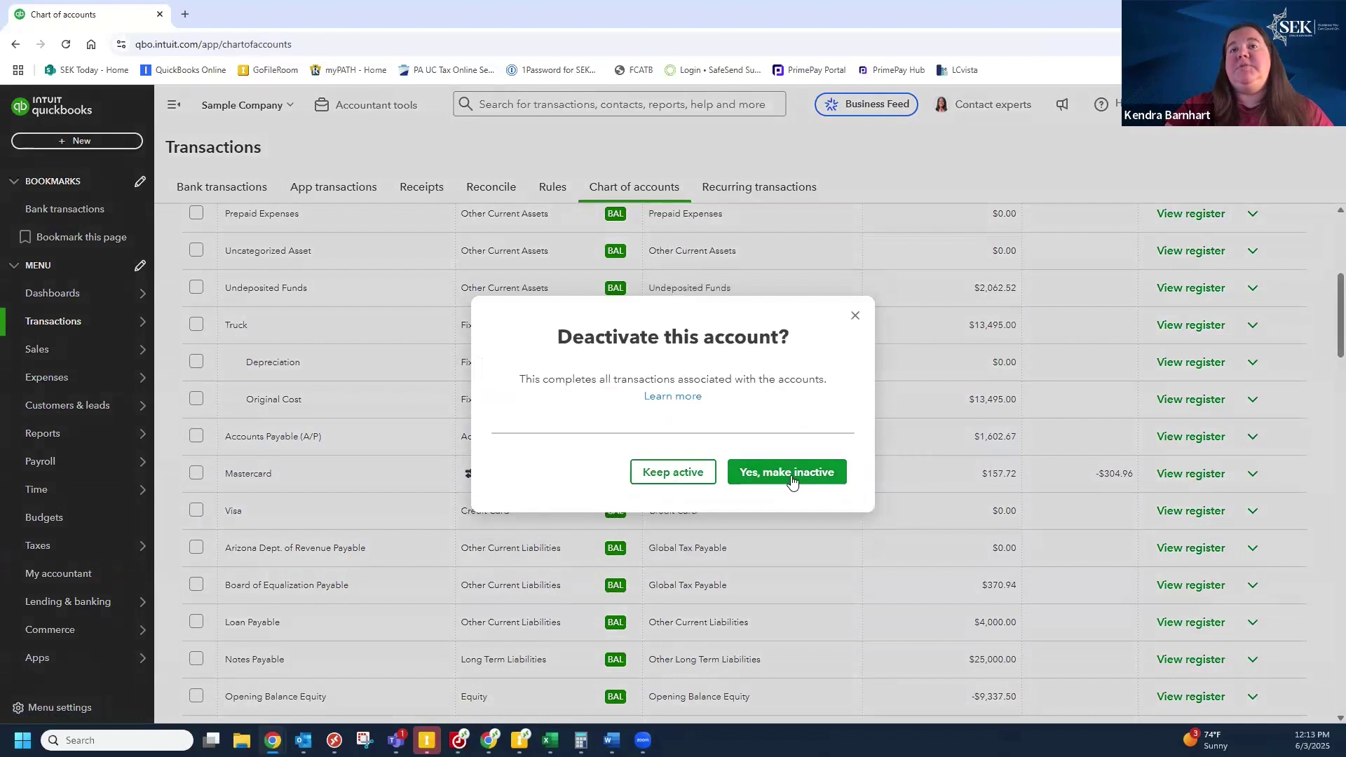
click(792, 474)
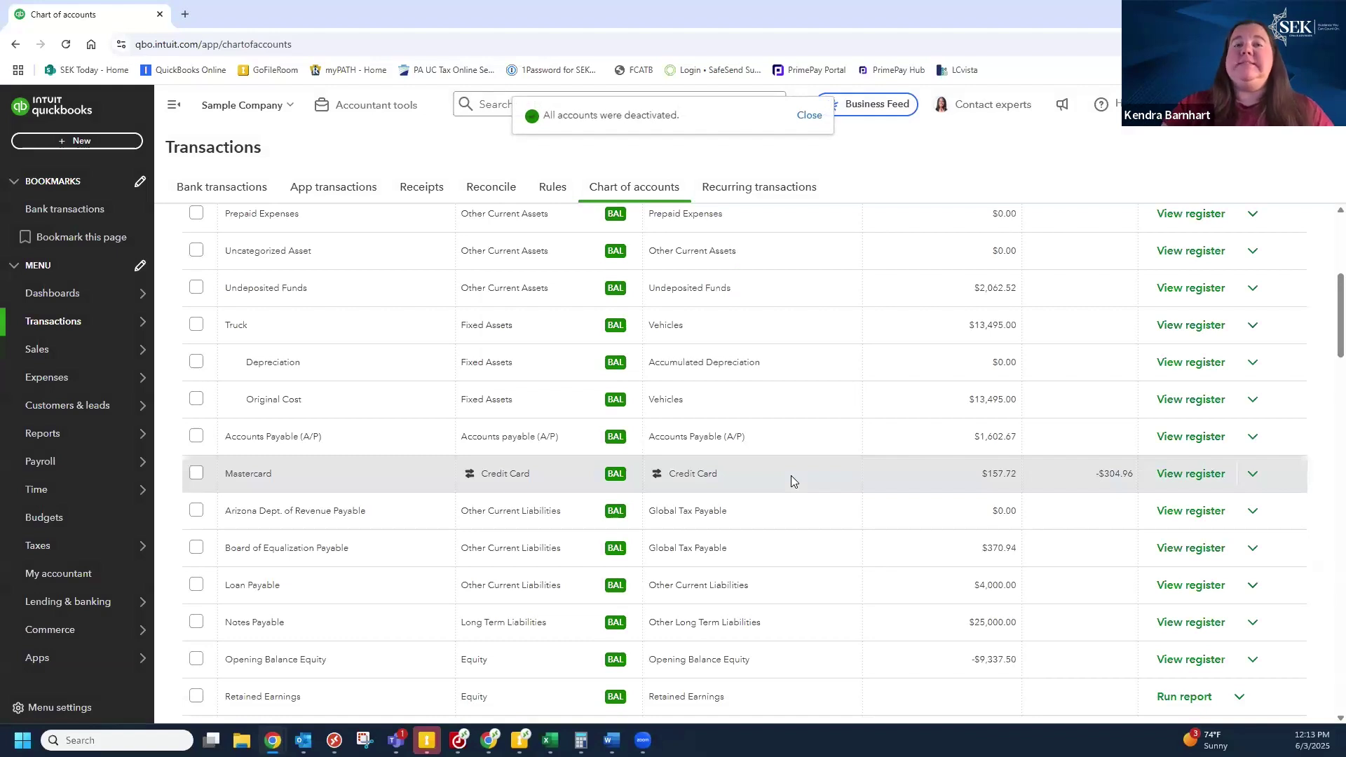
- Rename the Bookkeeper subaccount of Legal & Professional Fees to Accounting, merge it with the existing Accounting account, and save
scroll(735, 453, down, 8)
scroll(735, 445, down, 8)
scroll(735, 445, down, 7)
scroll(735, 442, down, 4)
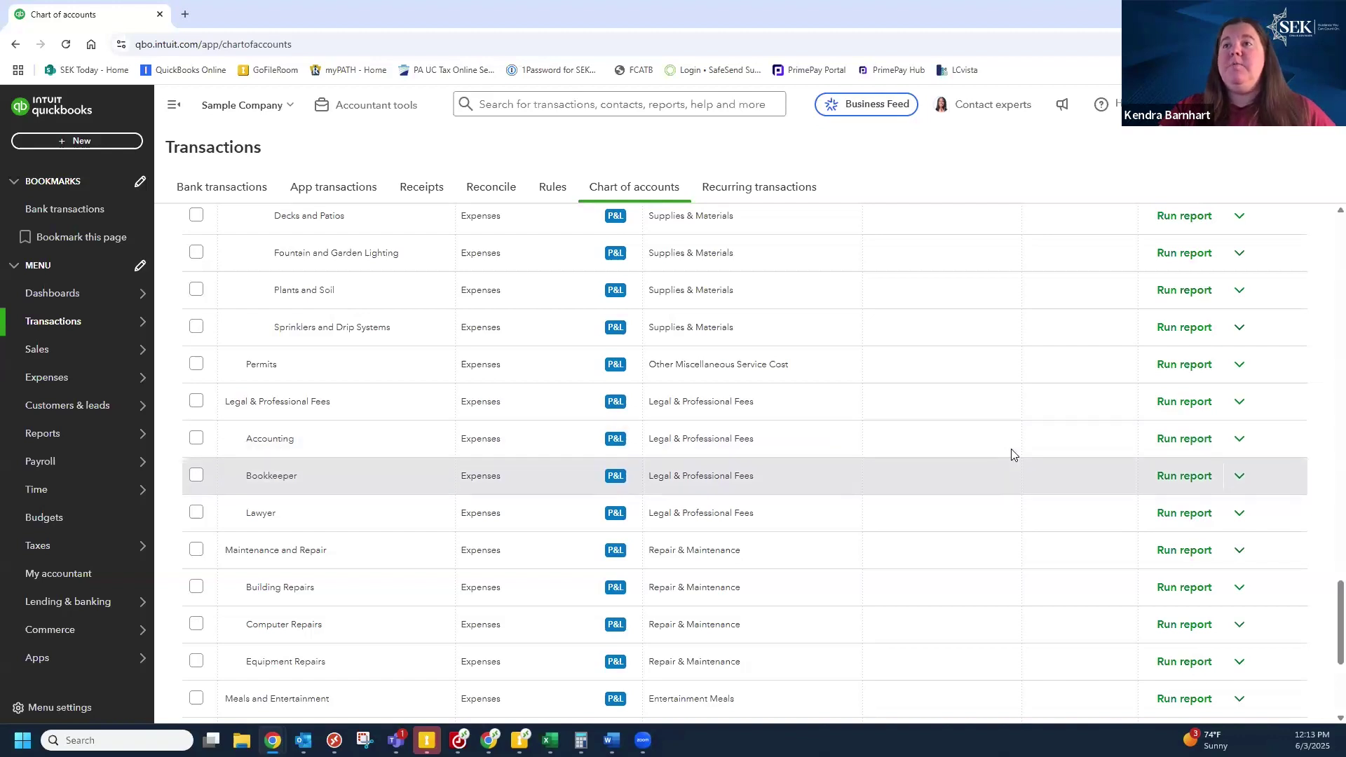
click(1241, 478)
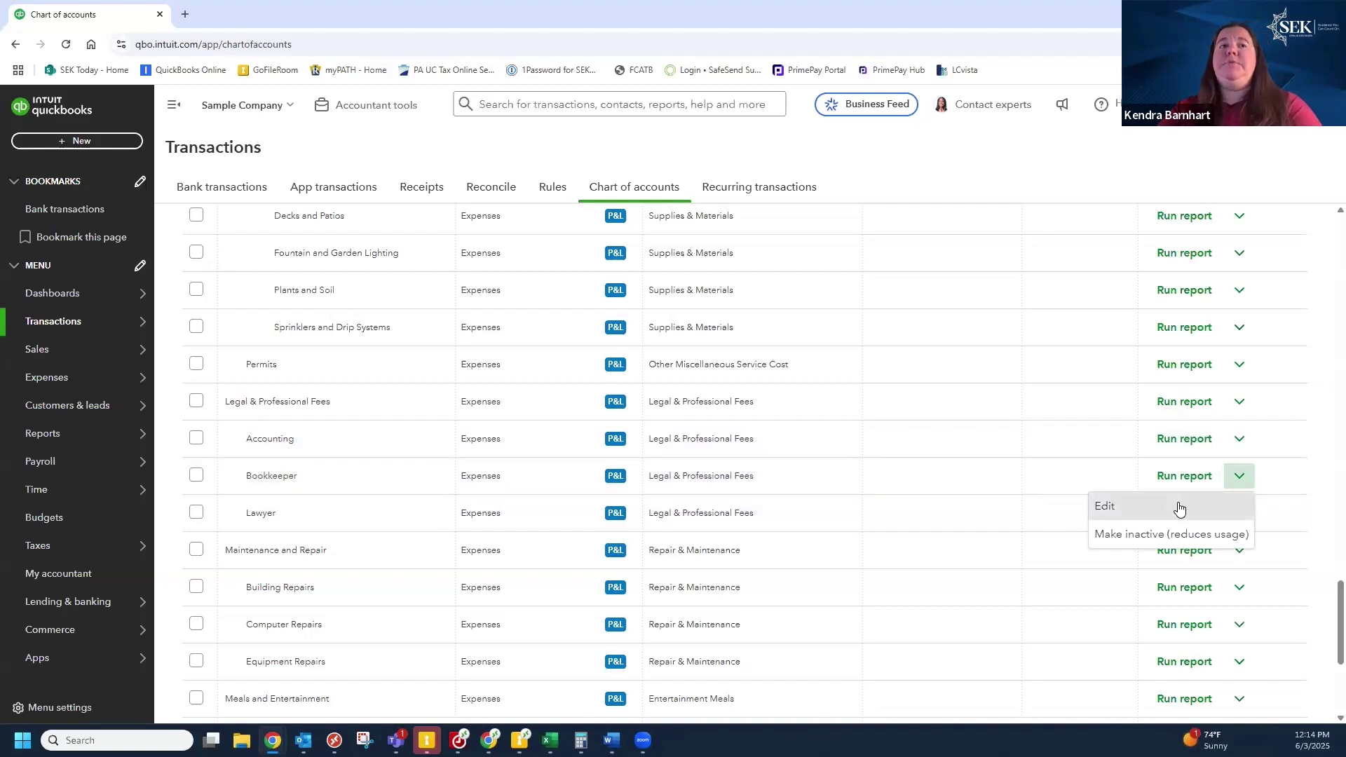
click(1179, 506)
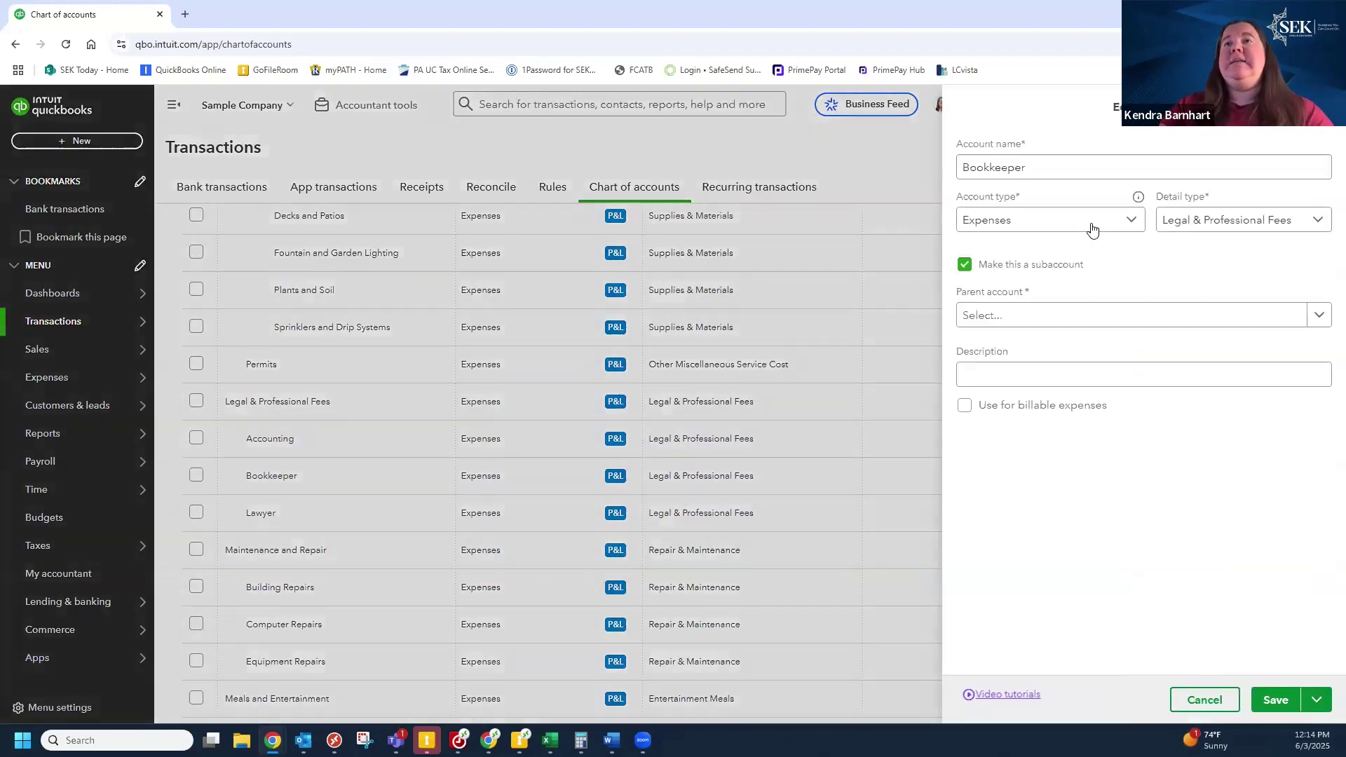
text(Accounting)
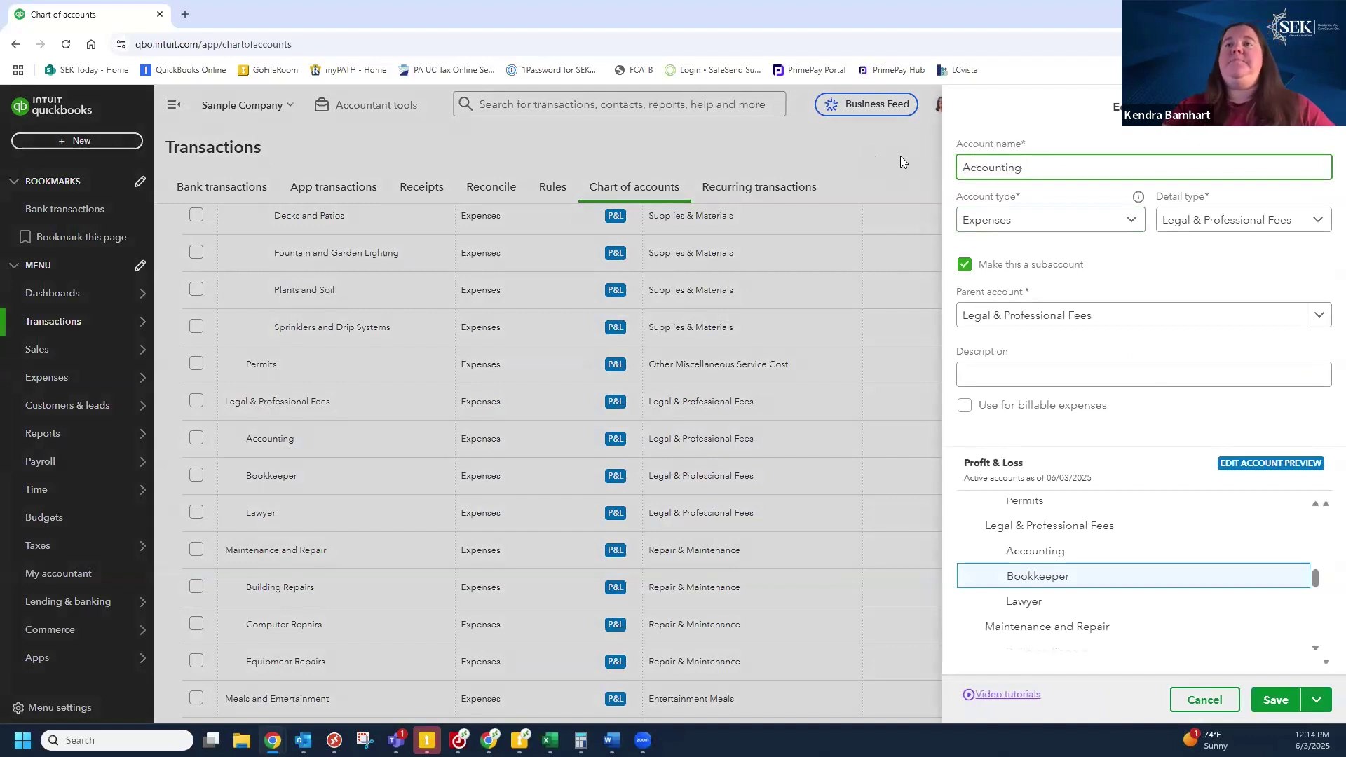
click(1275, 701)
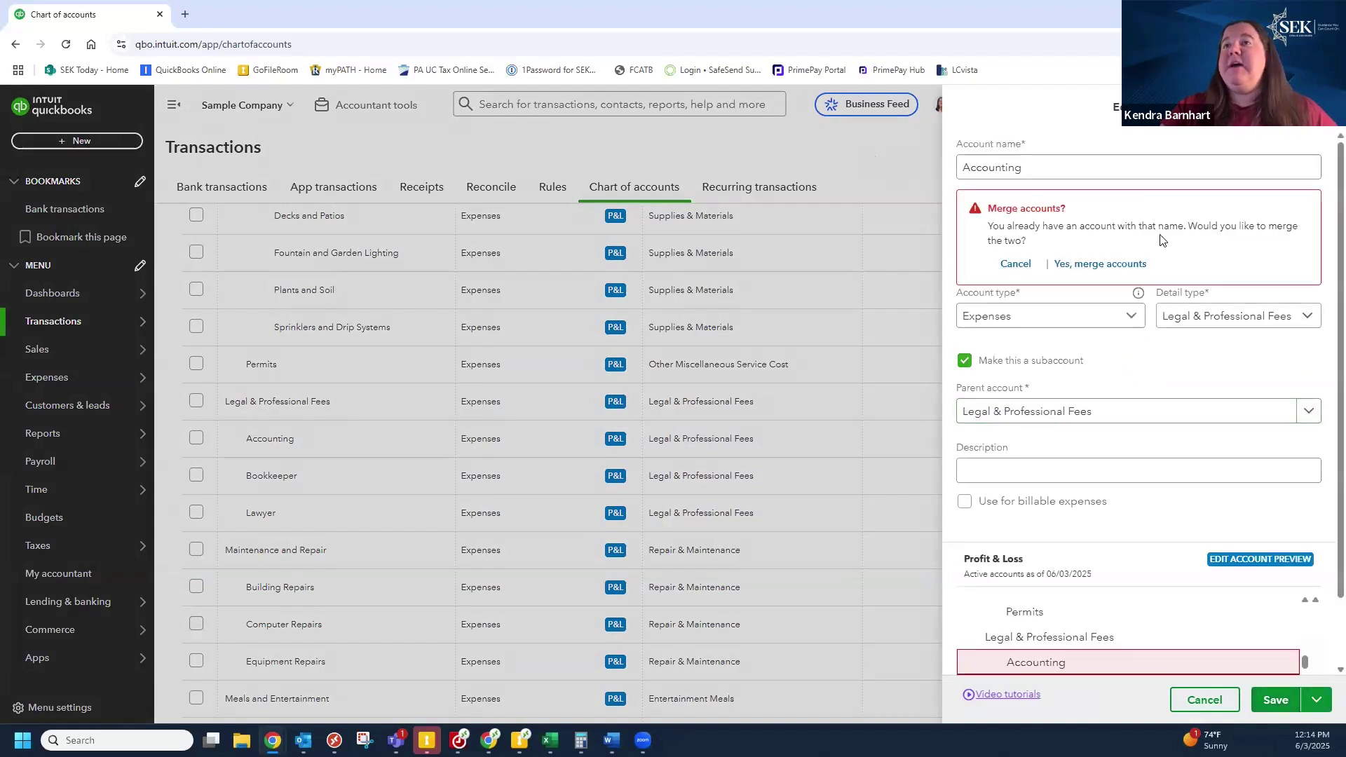
click(1106, 265)
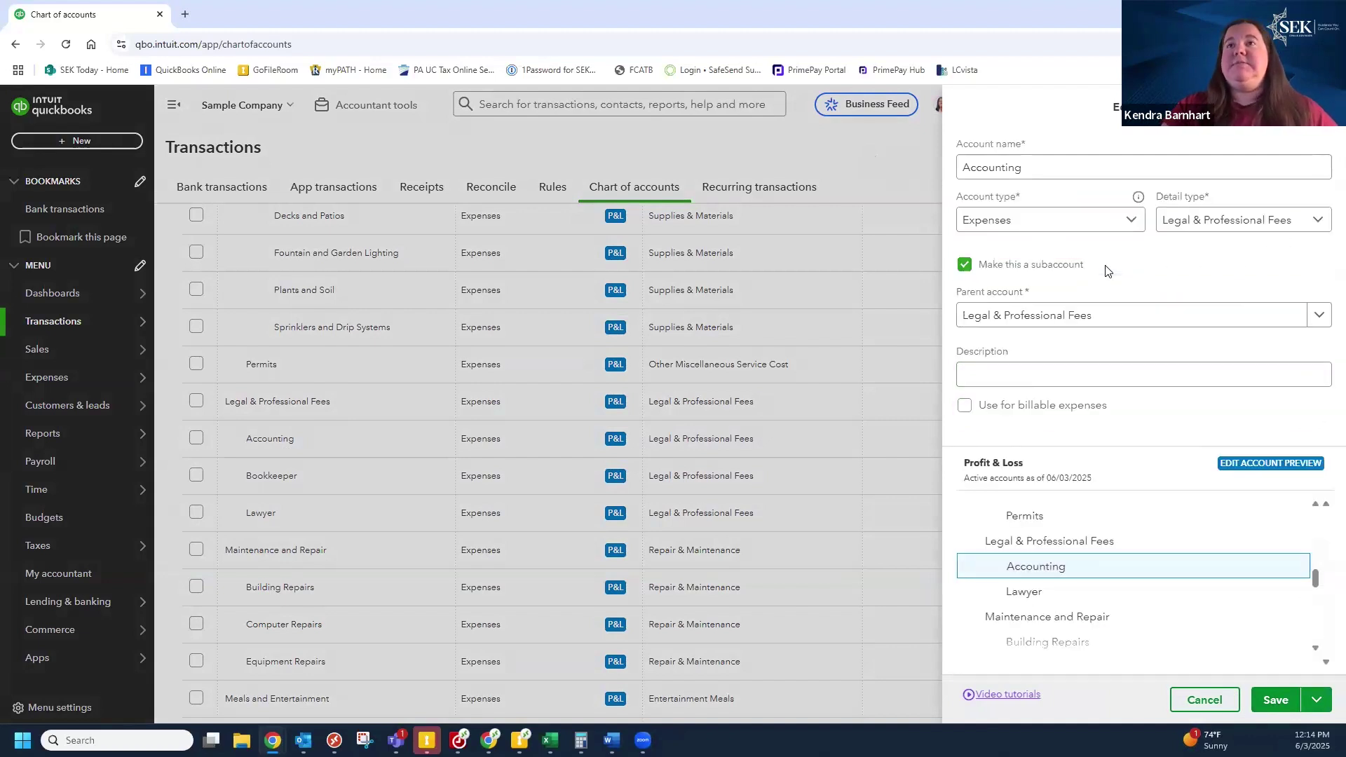
click(1271, 700)
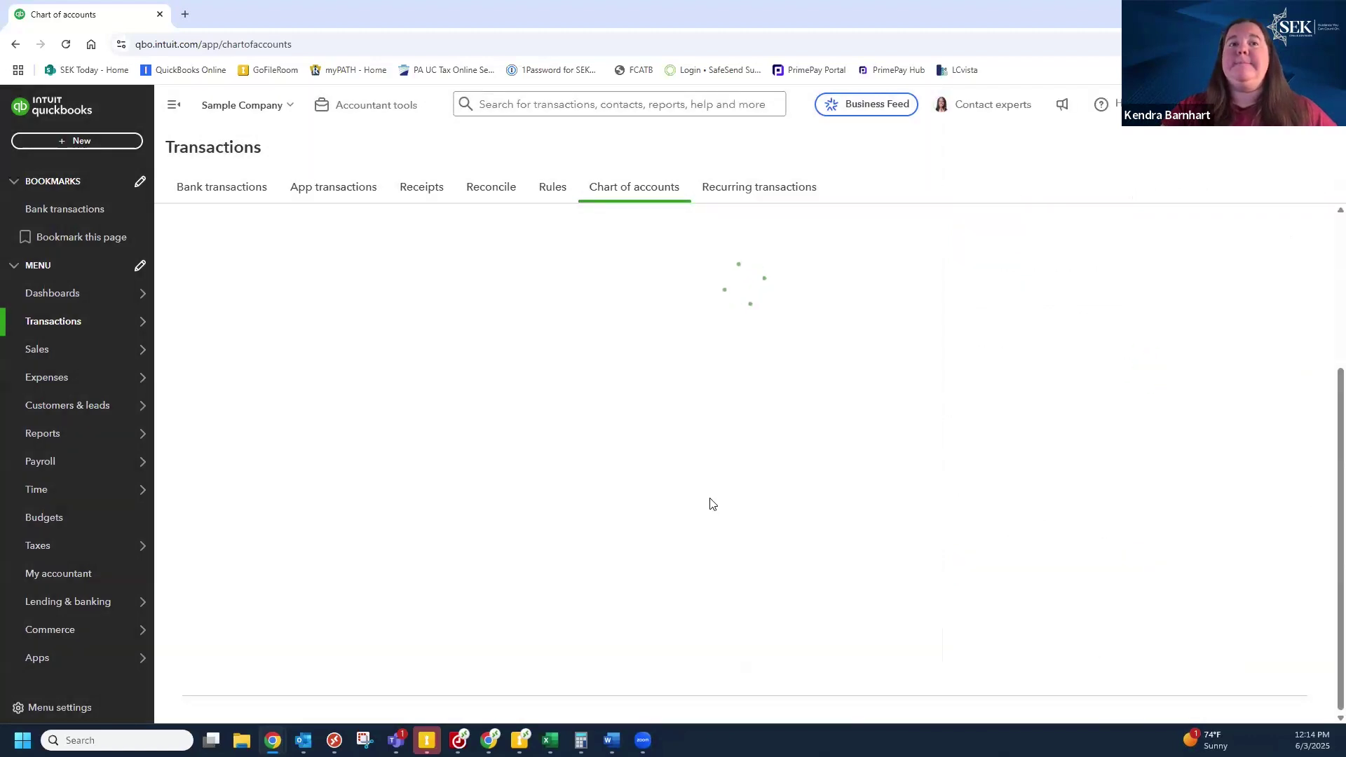
- Review the subaccounts under Legal & Professional Fees in the chart of accounts
scroll(466, 463, down, 4)
scroll(465, 466, down, 12)
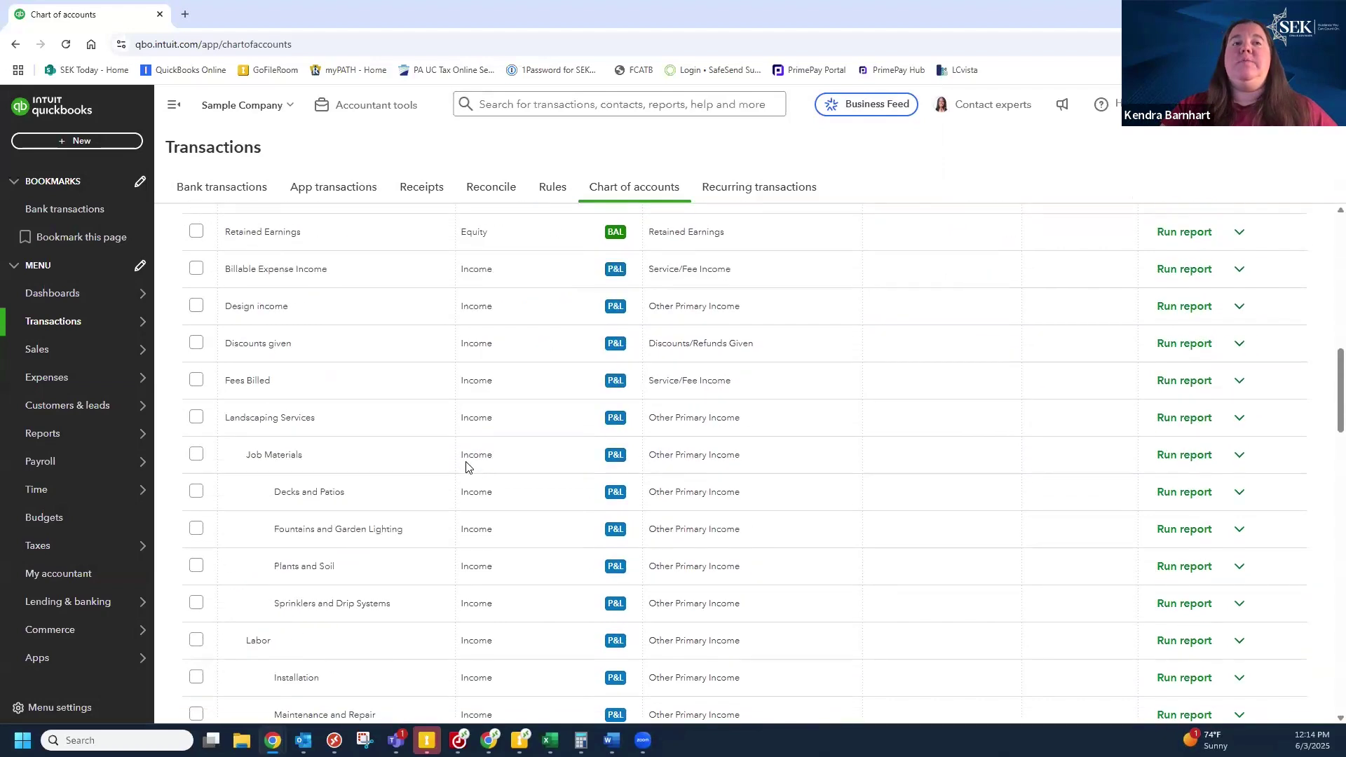
scroll(466, 467, down, 11)
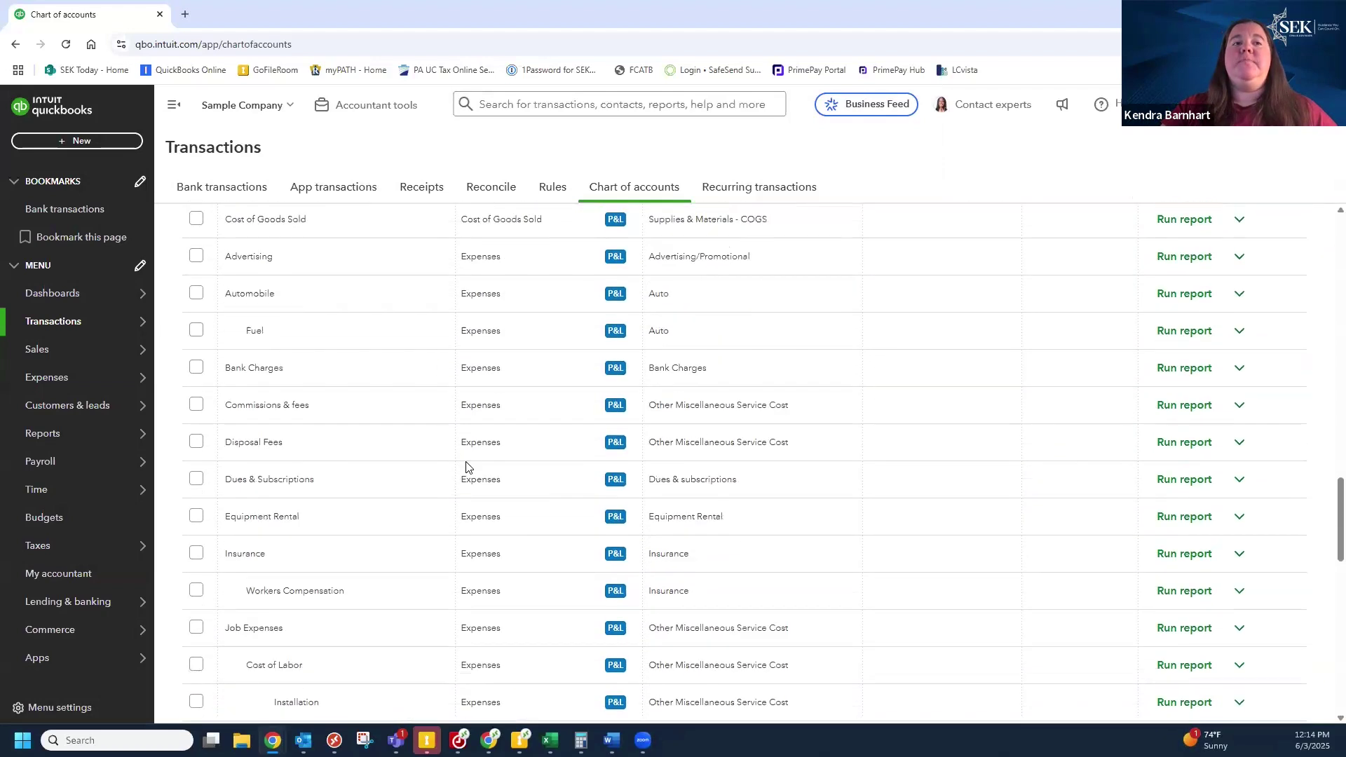
scroll(467, 463, down, 1)
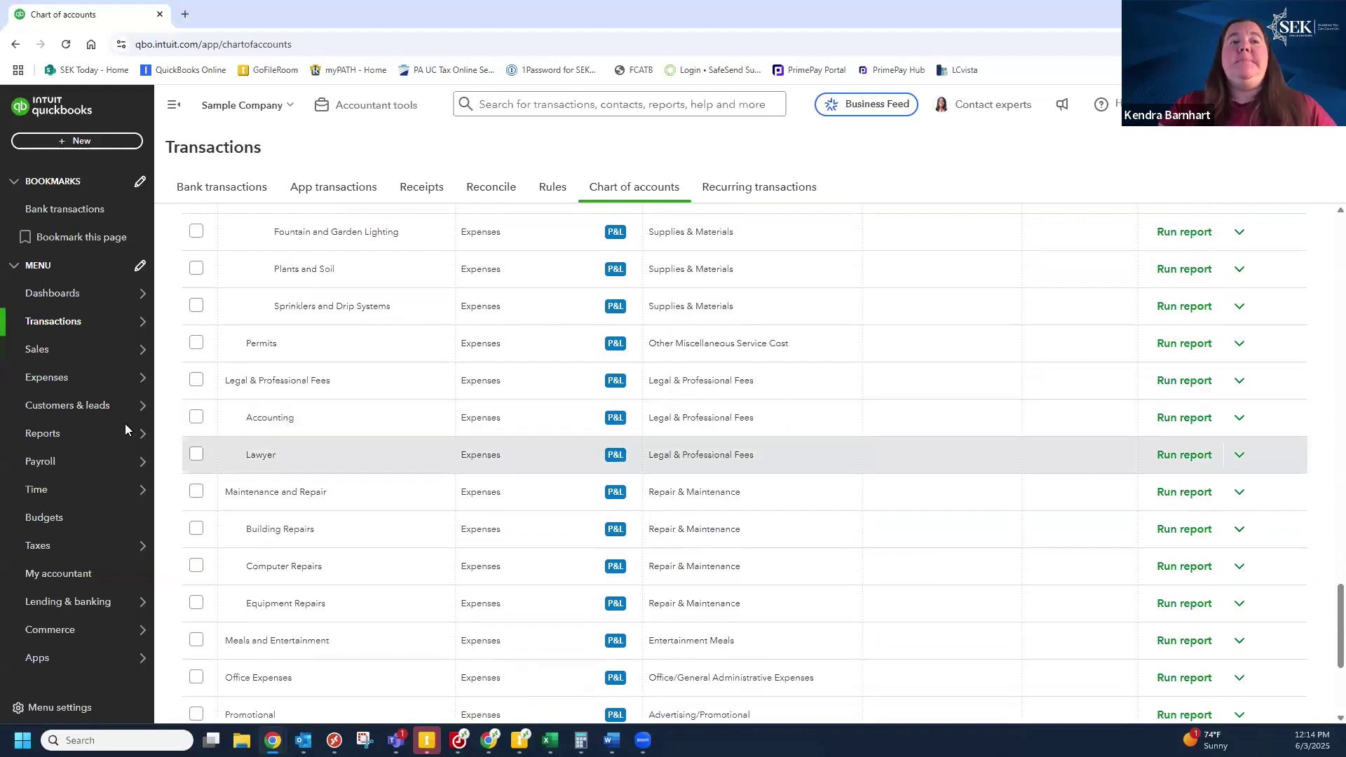
- Run the Balance Sheet from the standard reports and view its Liabilities and Equity section
mouse_move(144, 440)
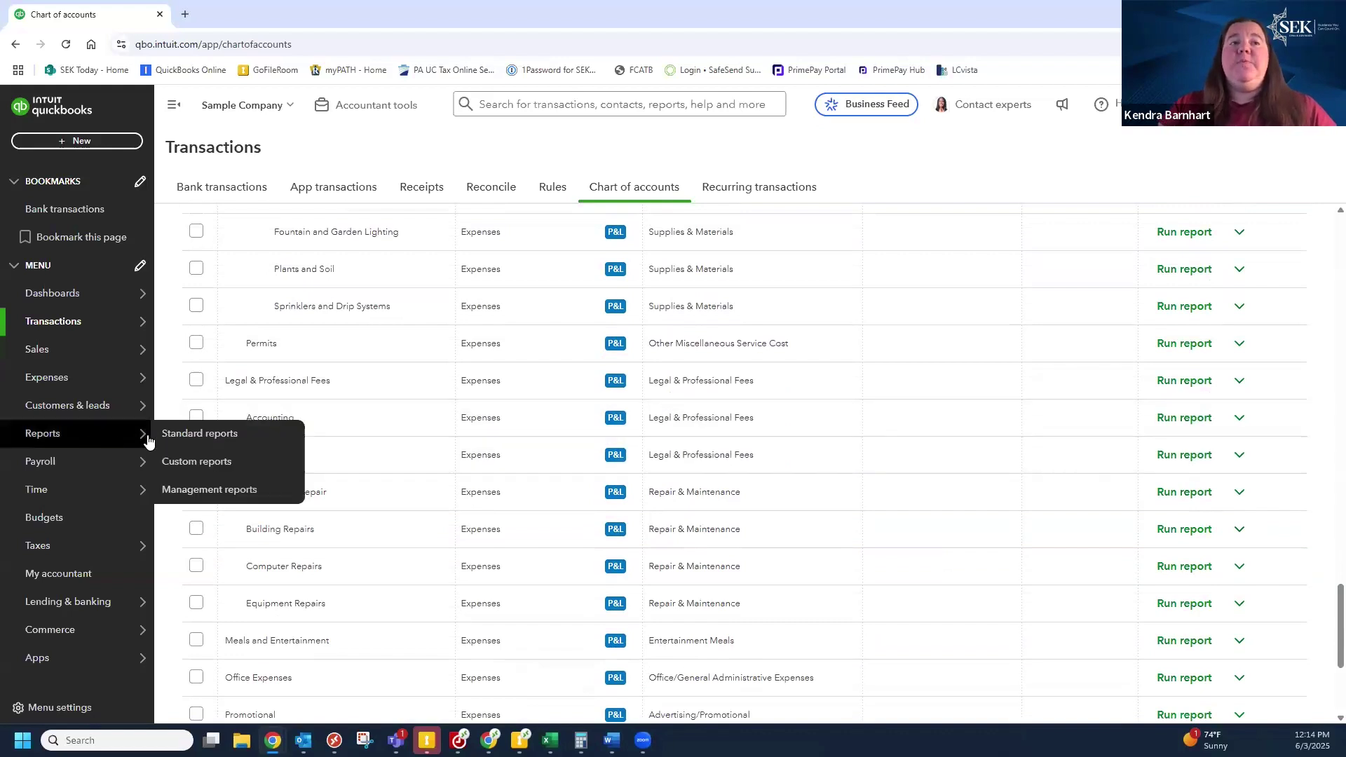
click(222, 442)
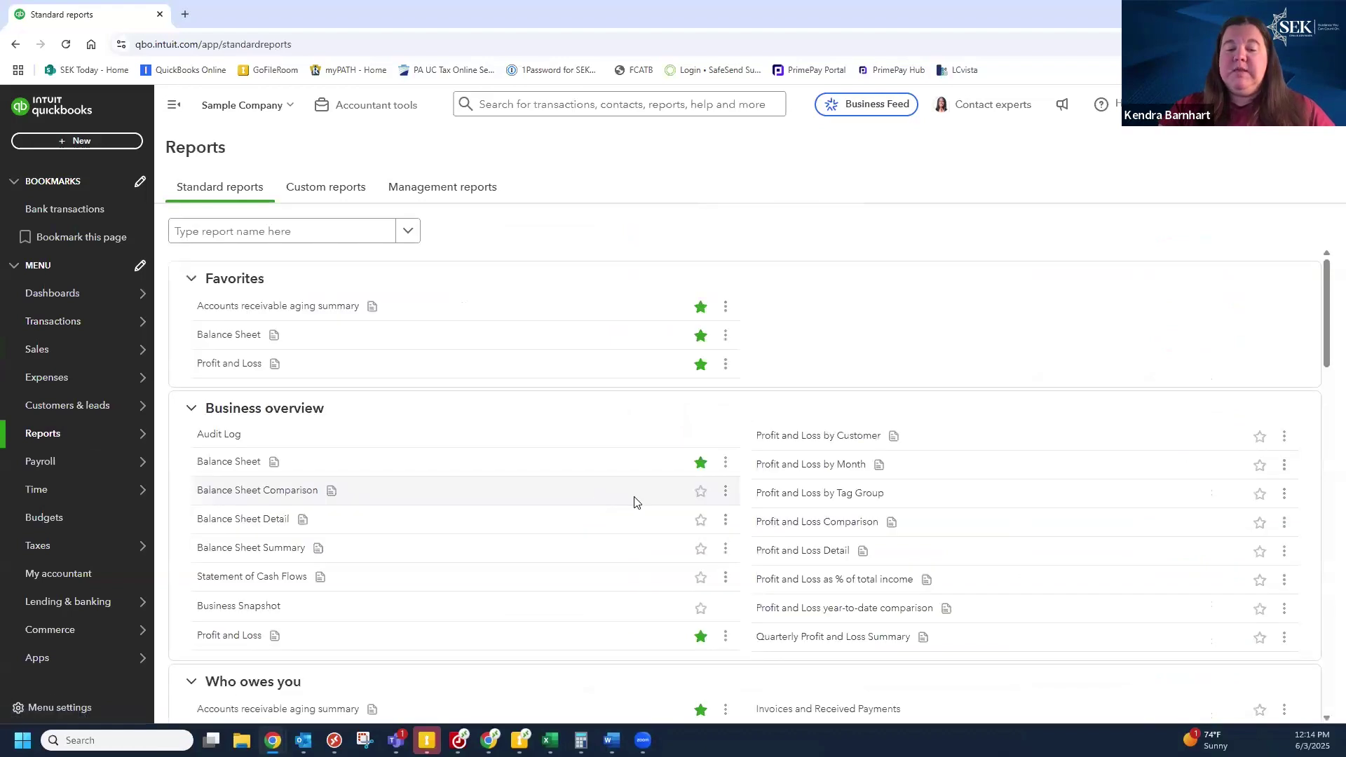
click(229, 343)
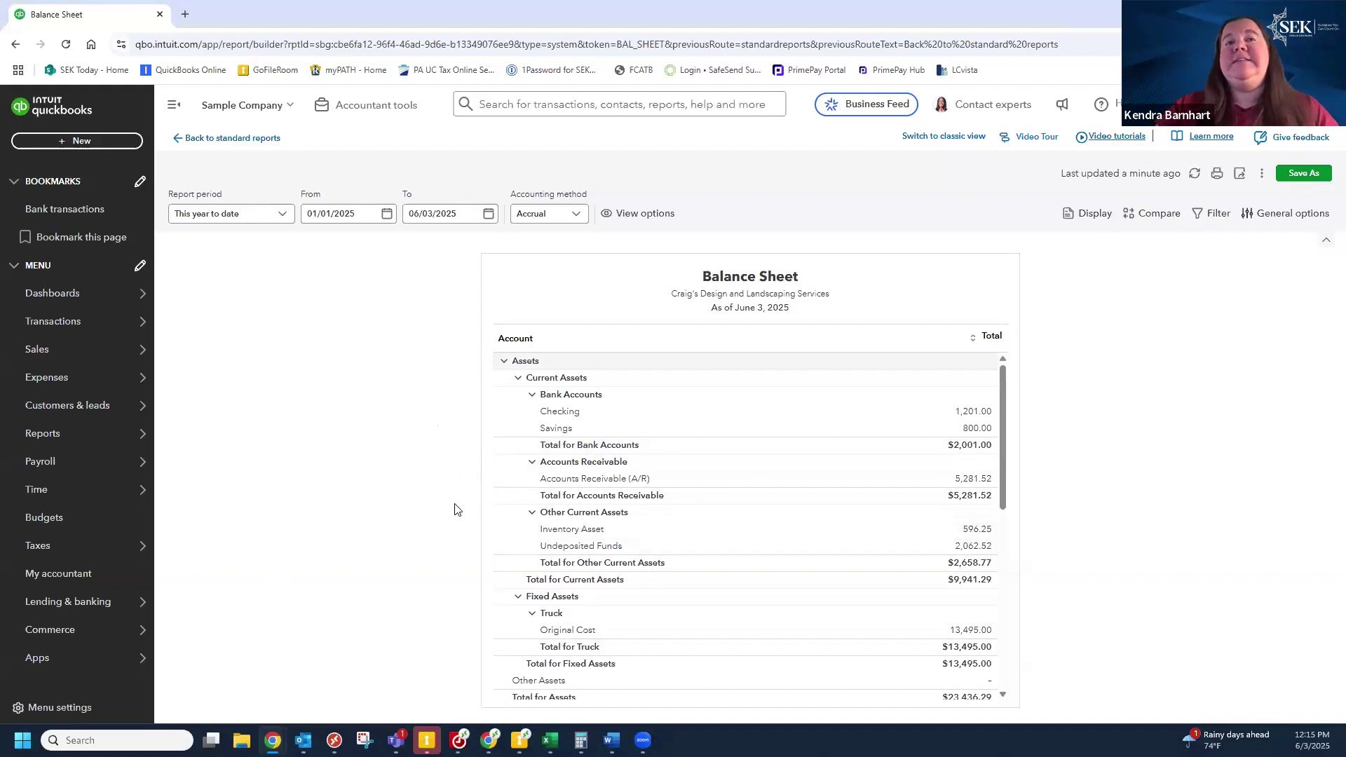
drag(1008, 443, 791, 658)
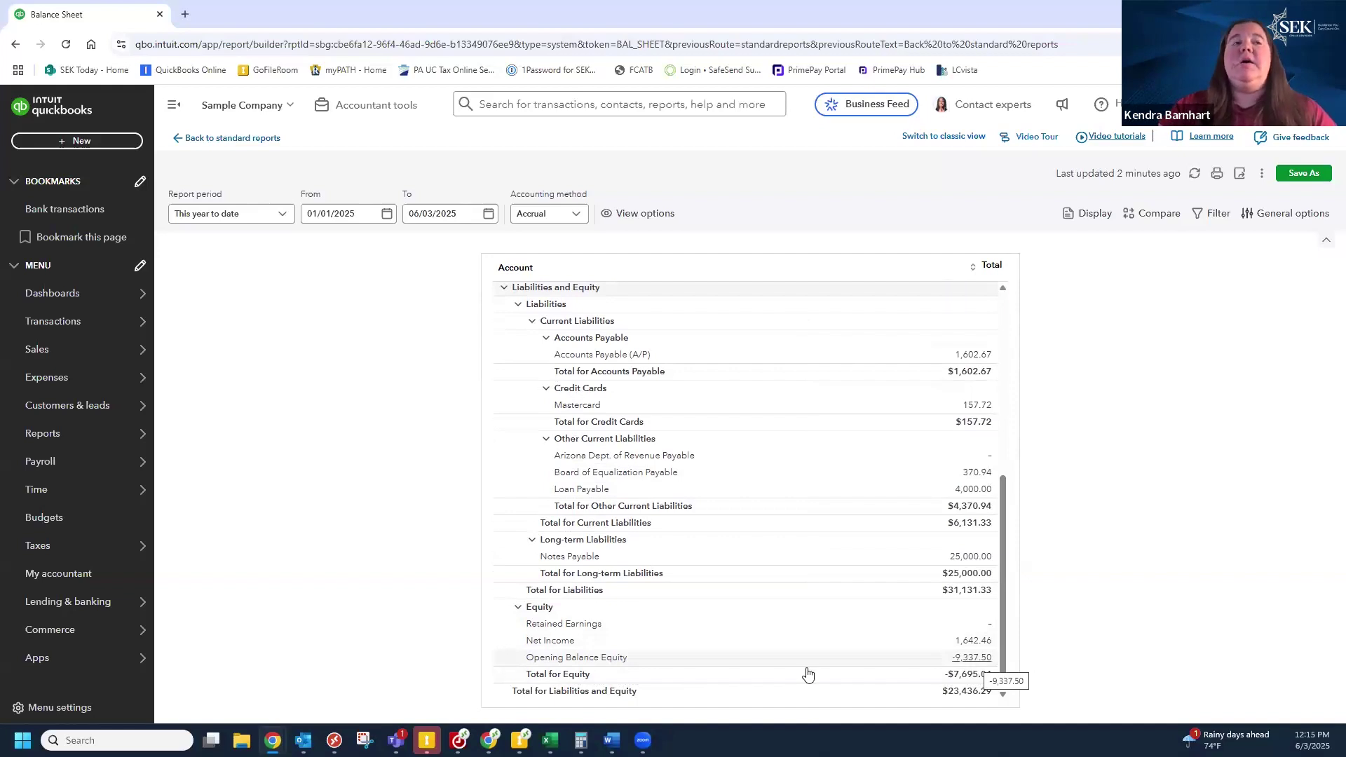
- Start a new Long Term Liabilities account in the chart of accounts, go to its unpaid balance field, and discard the account
mouse_move(81, 394)
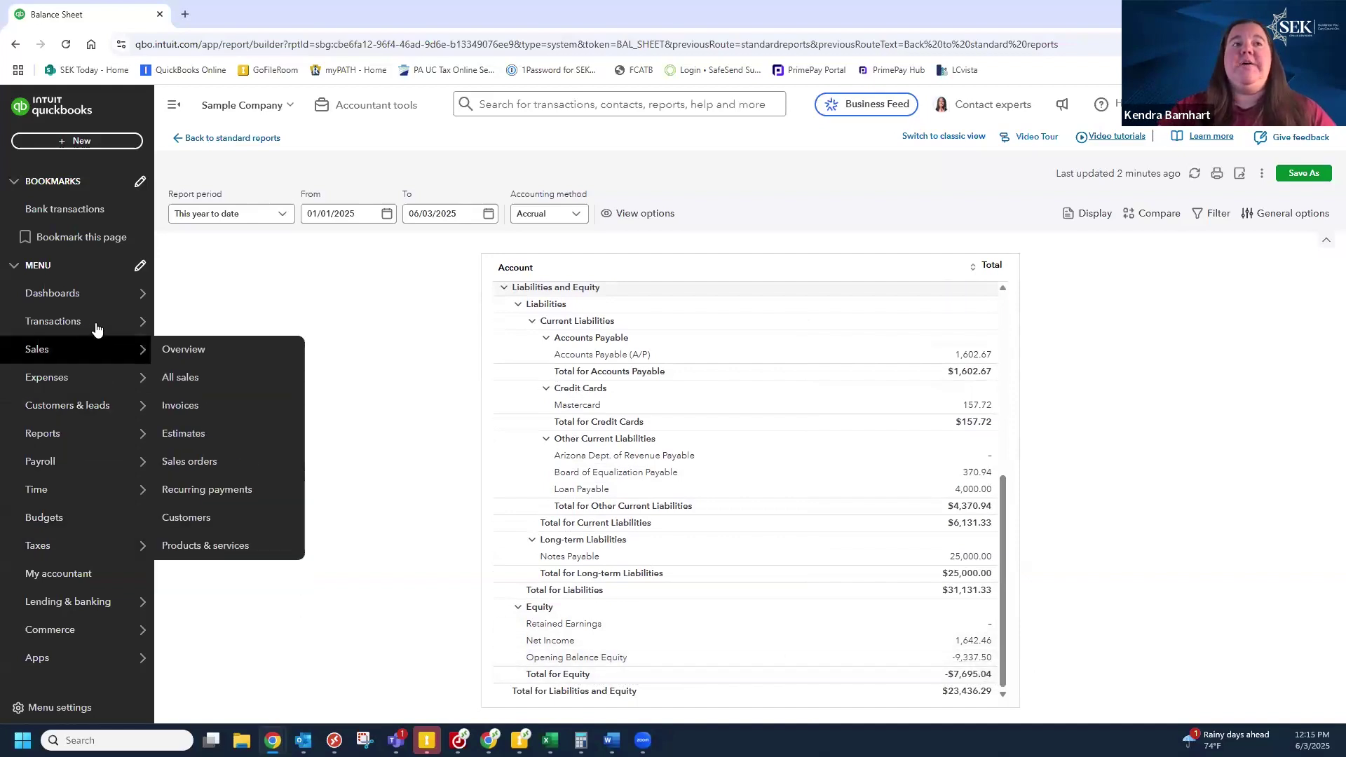
click(213, 321)
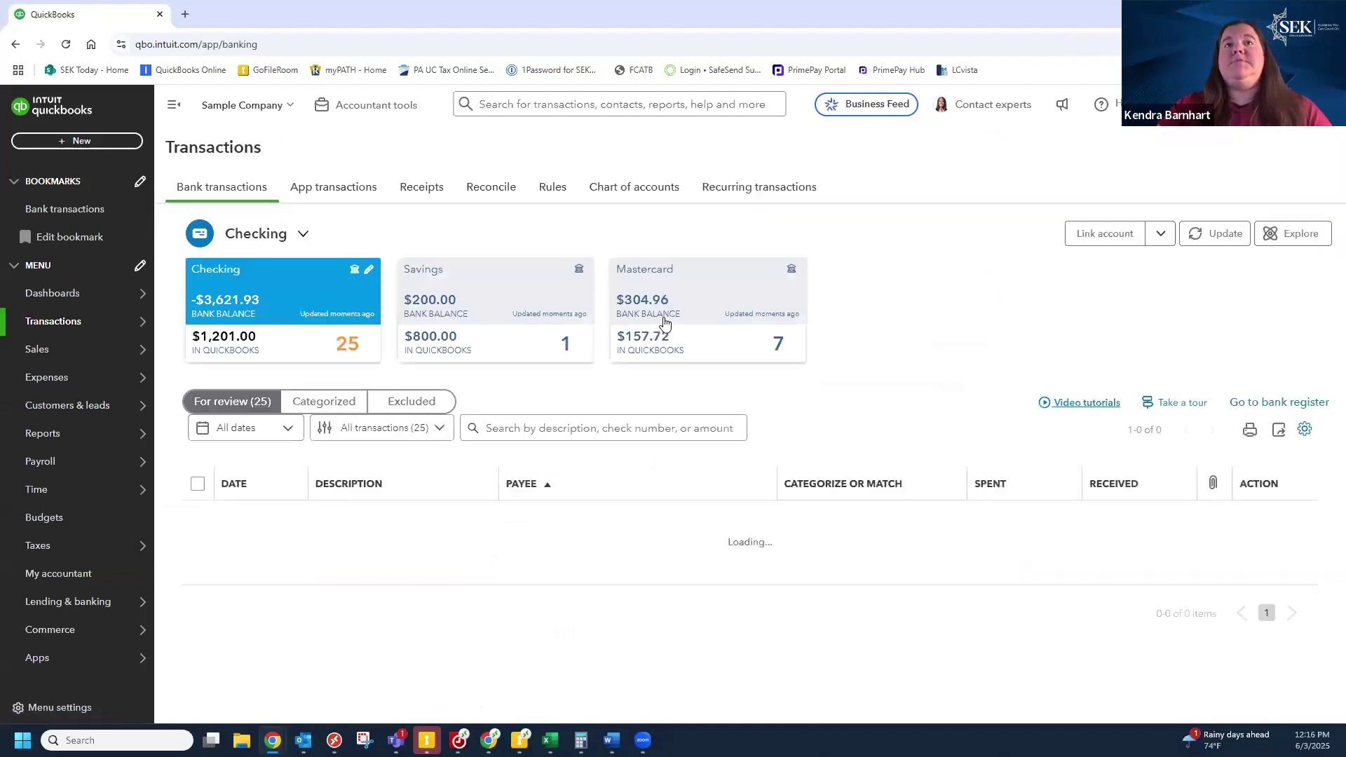
click(635, 186)
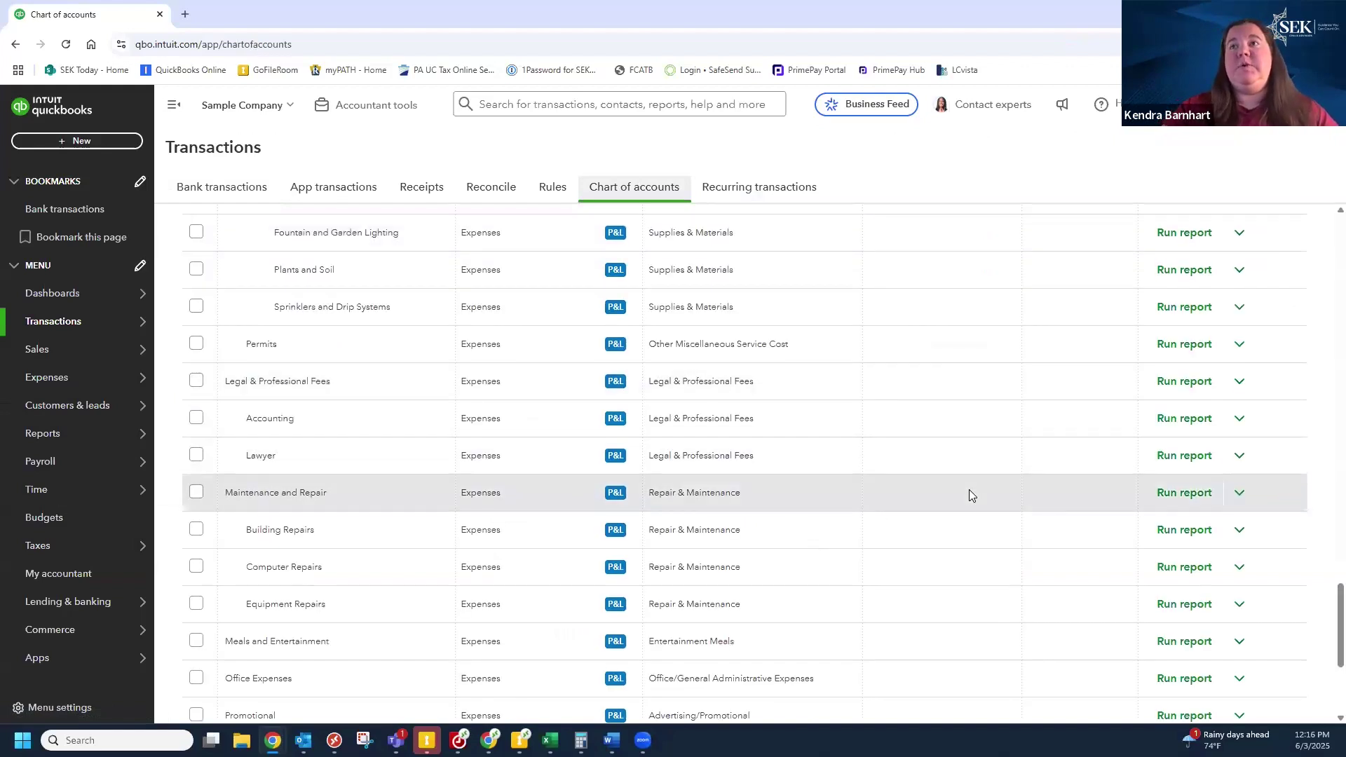
scroll(967, 490, up, 15)
scroll(1327, 436, up, 10)
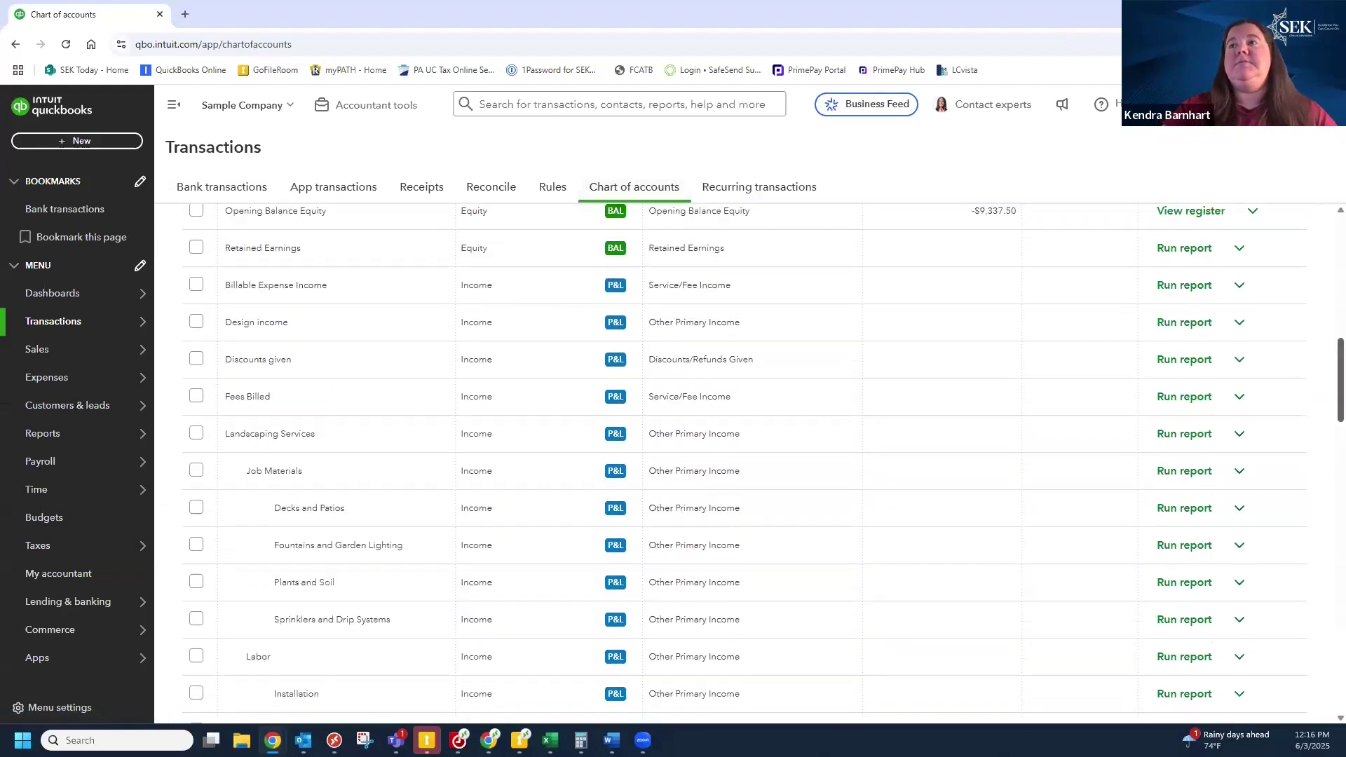
click(1244, 237)
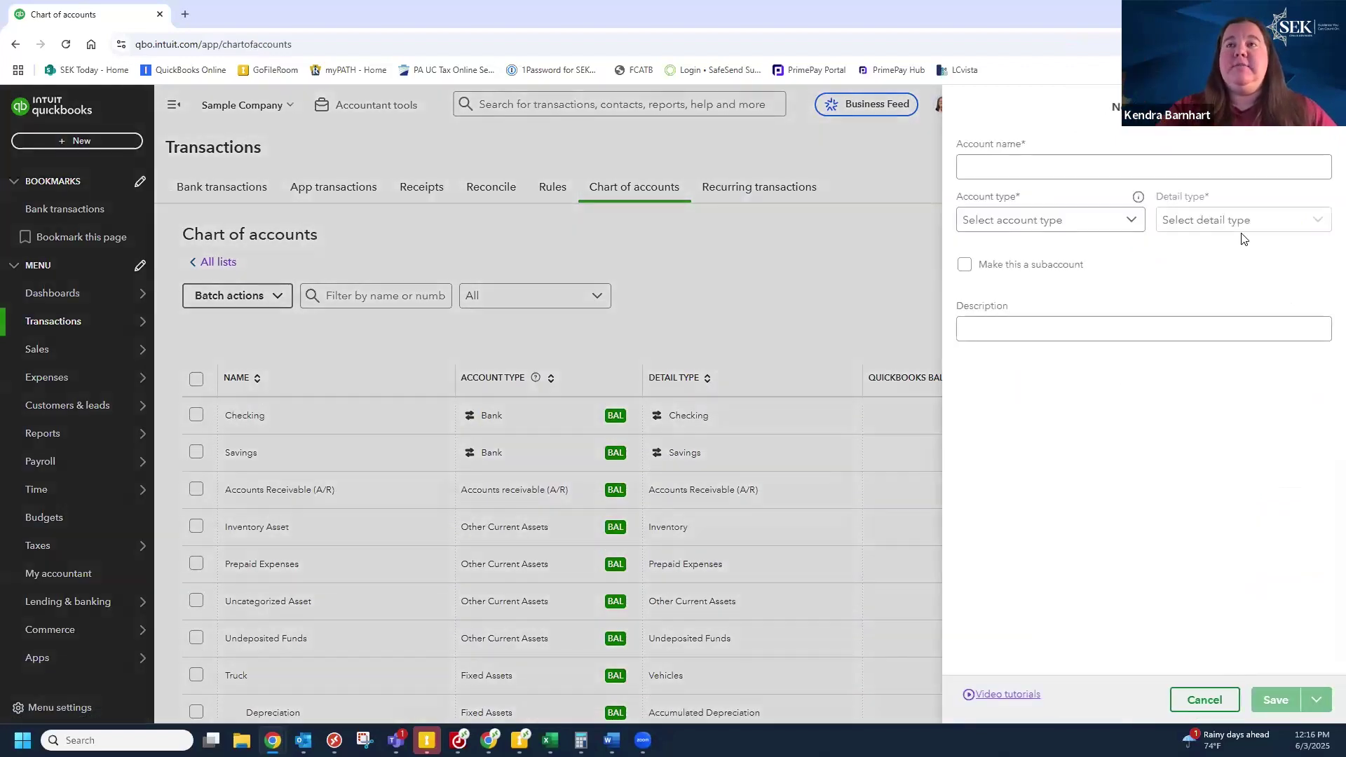
click(1021, 221)
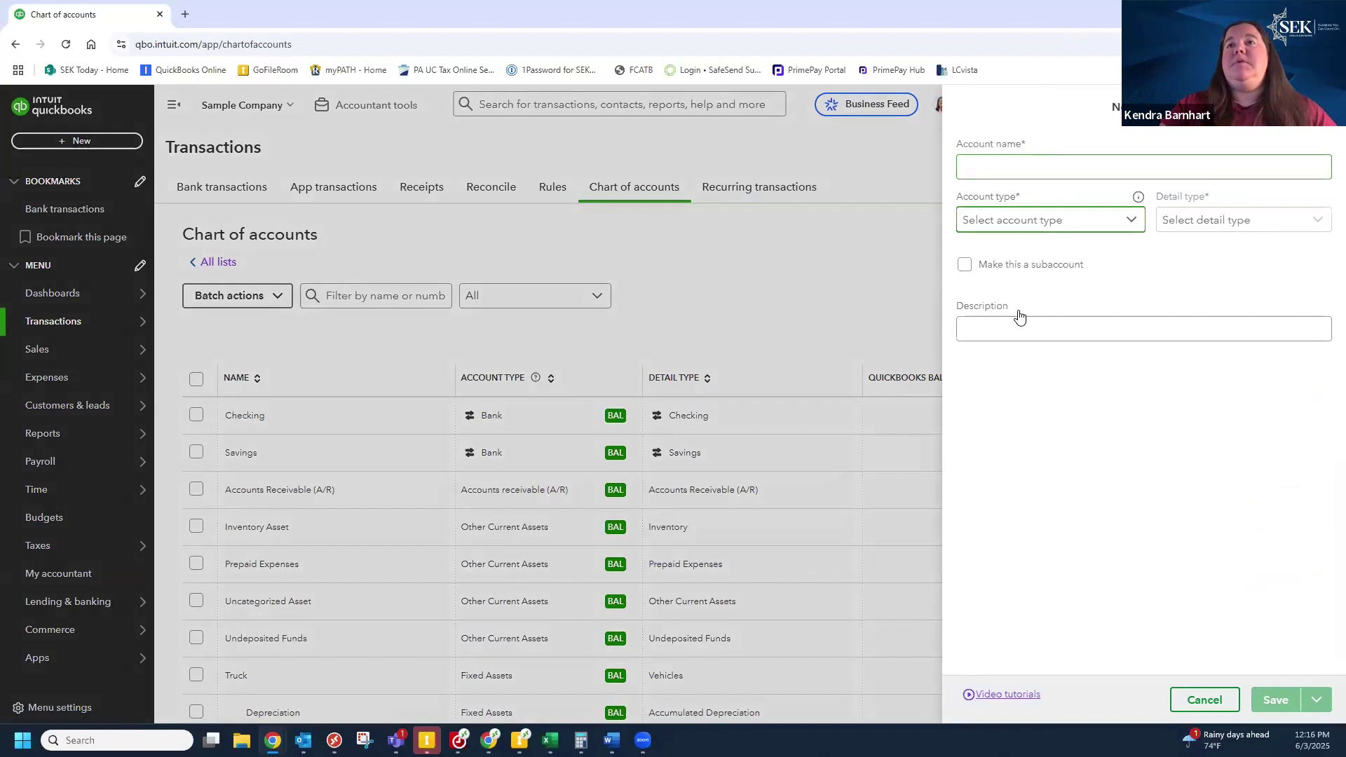
scroll(1040, 396, down, 2)
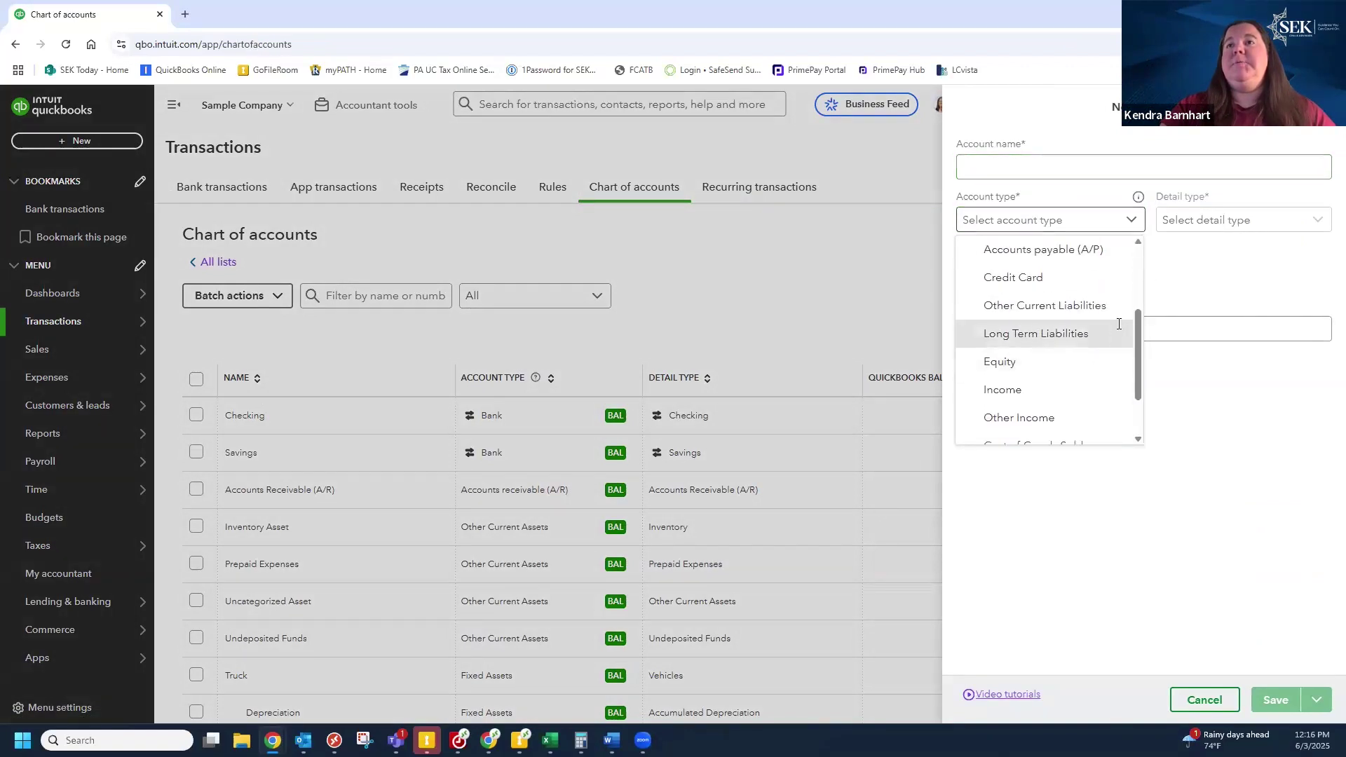
click(1037, 331)
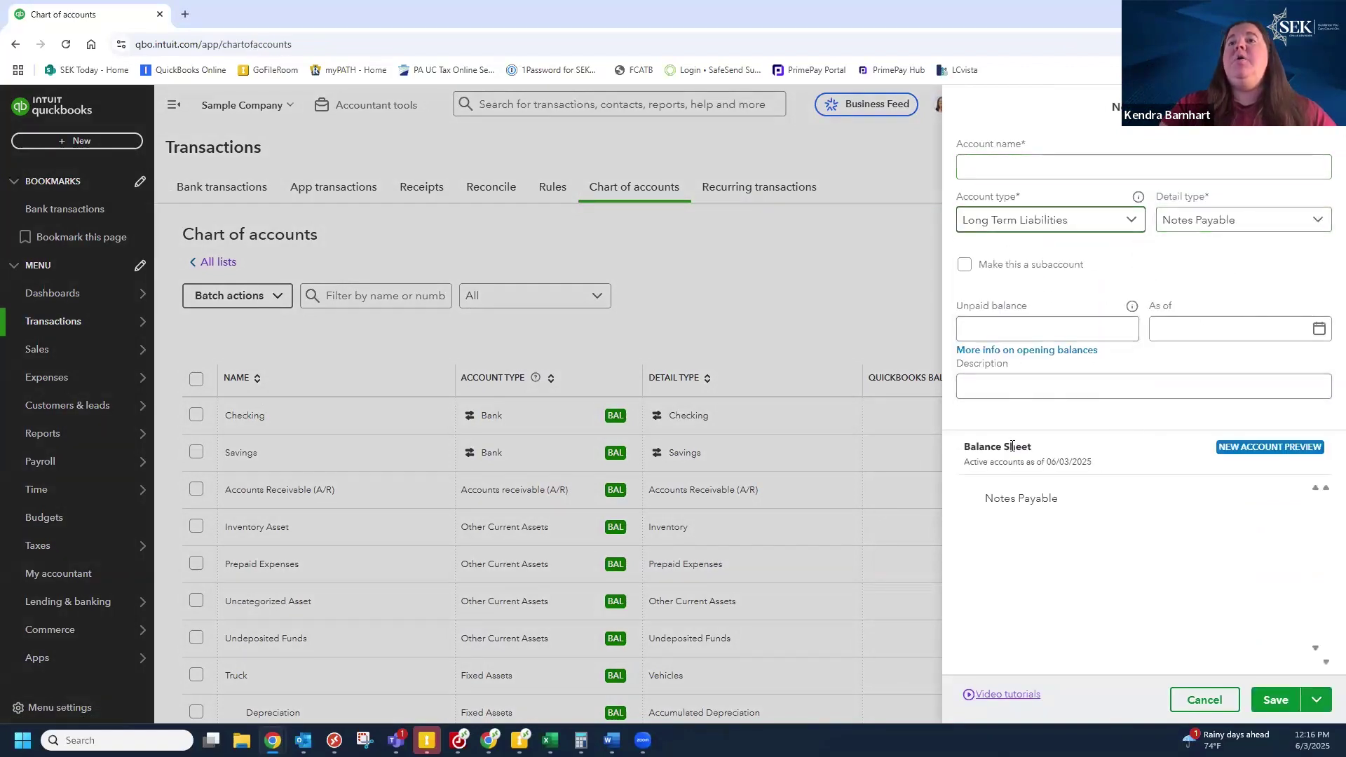
click(1003, 331)
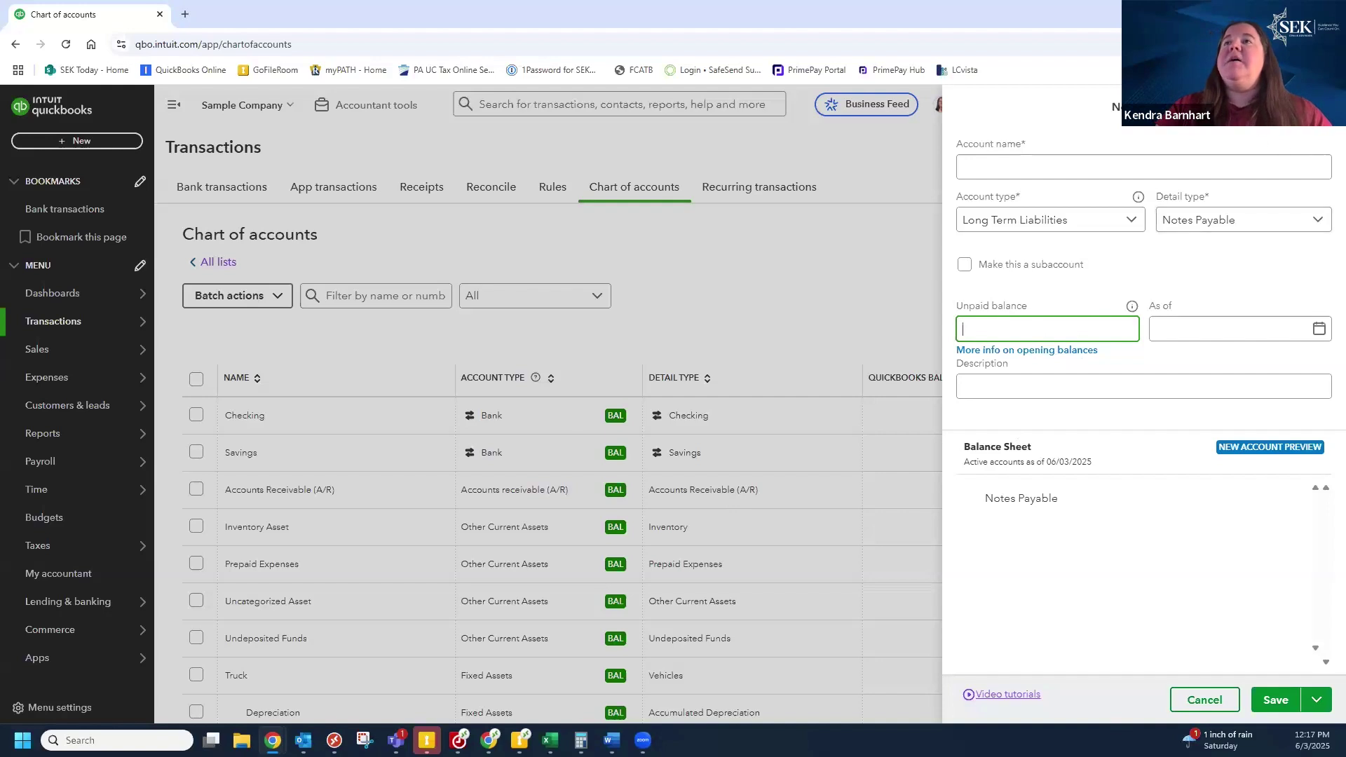
click(314, 495)
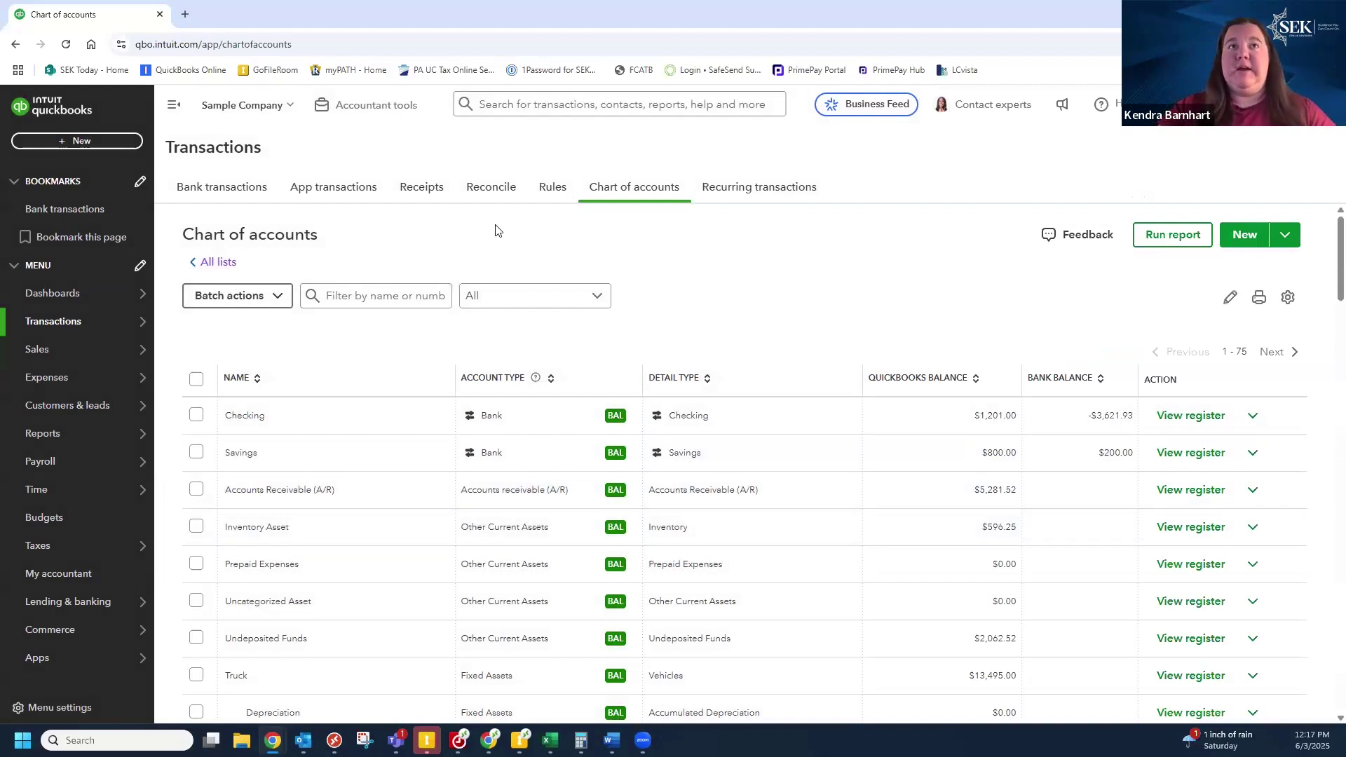
- Reopen the Balance Sheet report and examine the Opening Balance Equity line in its Equity section
mouse_move(63, 435)
click(211, 432)
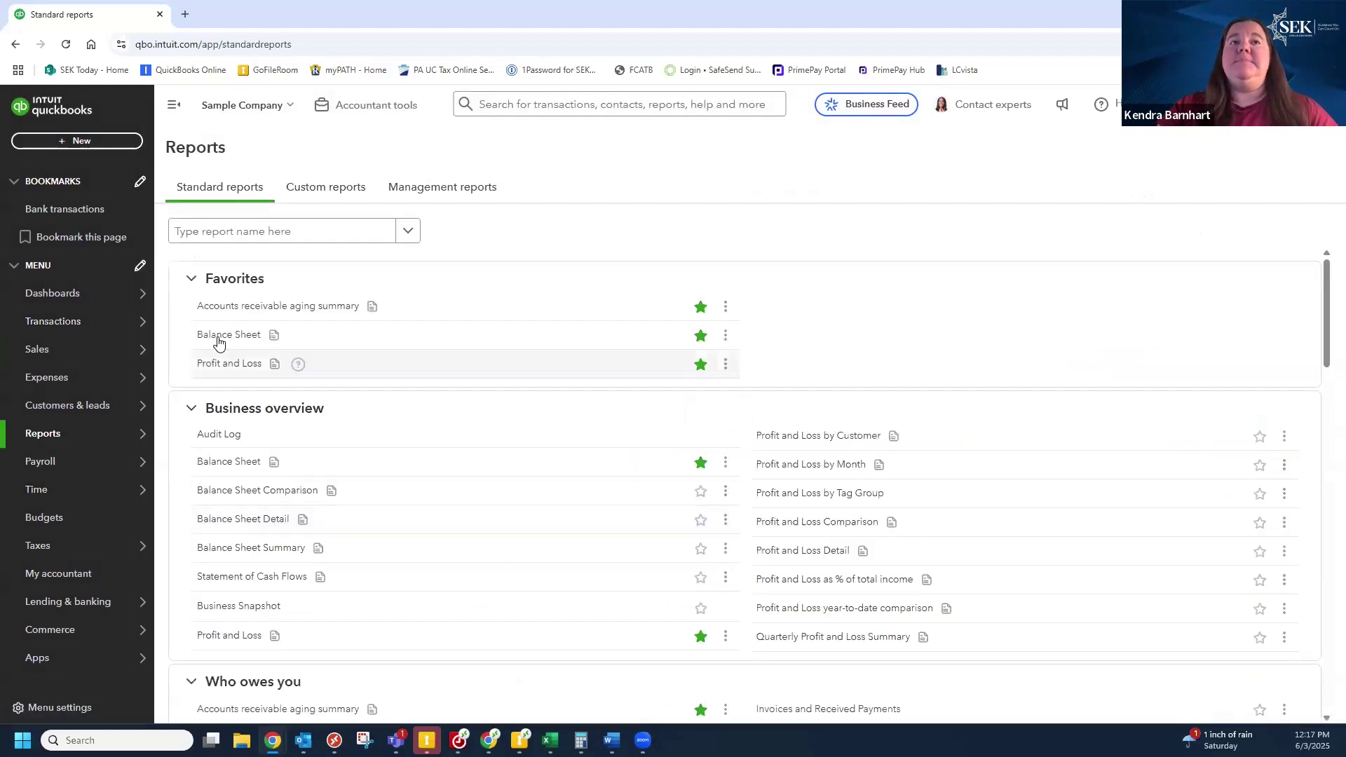
click(221, 336)
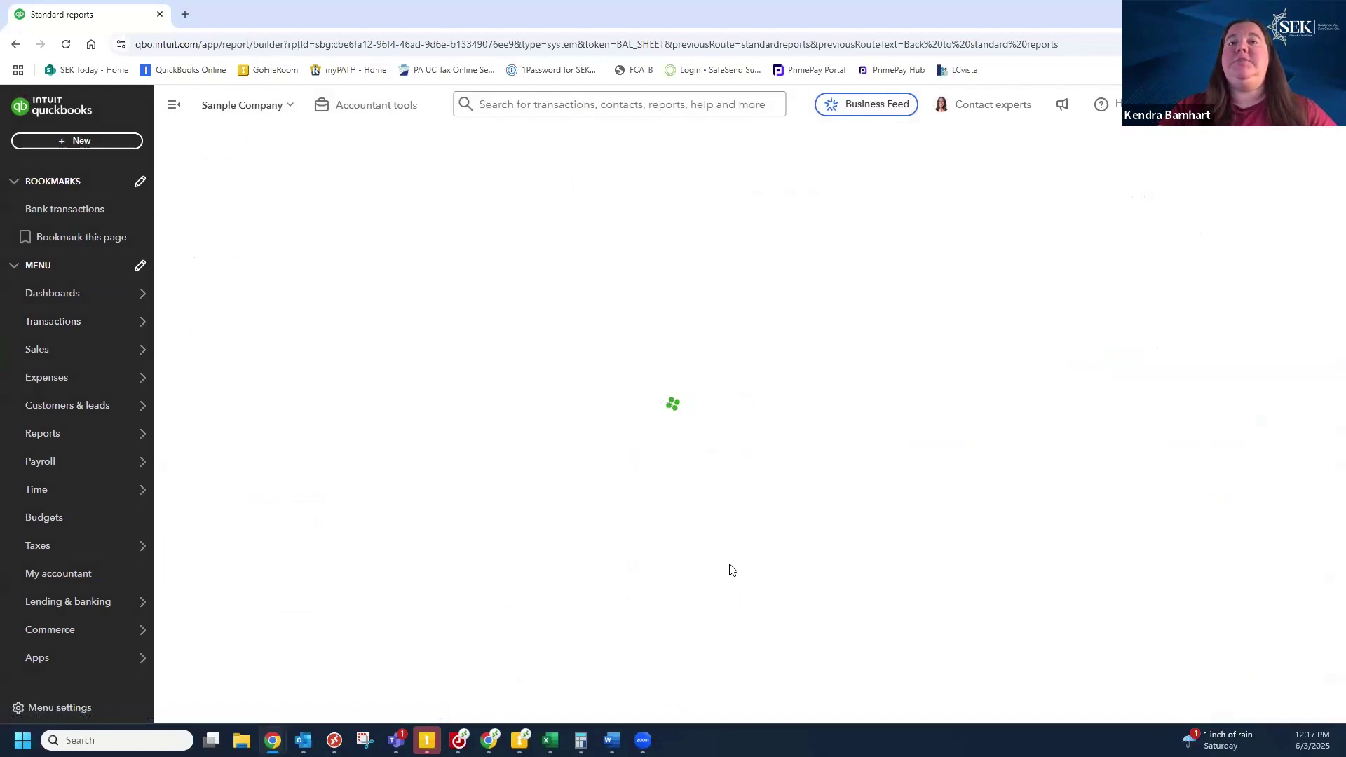
scroll(750, 547, down, 5)
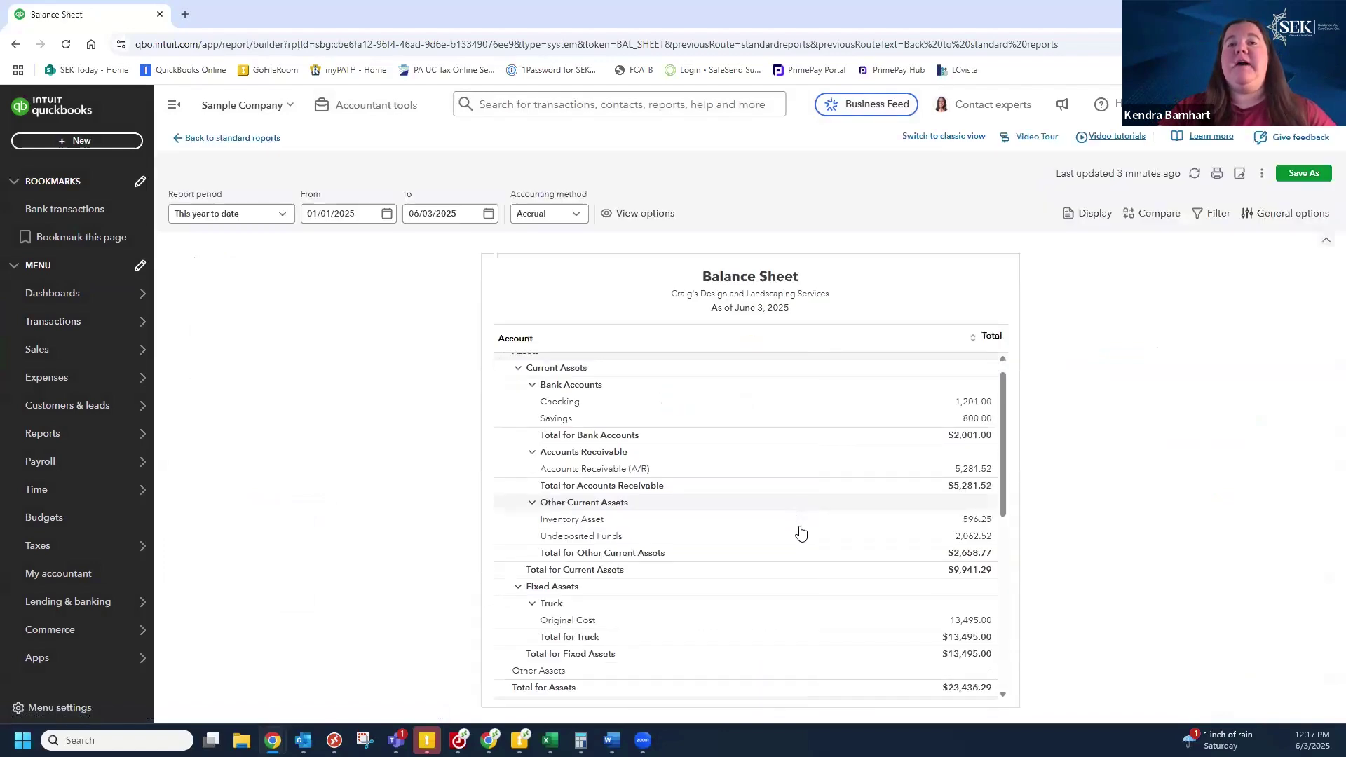
scroll(715, 616, down, 2)
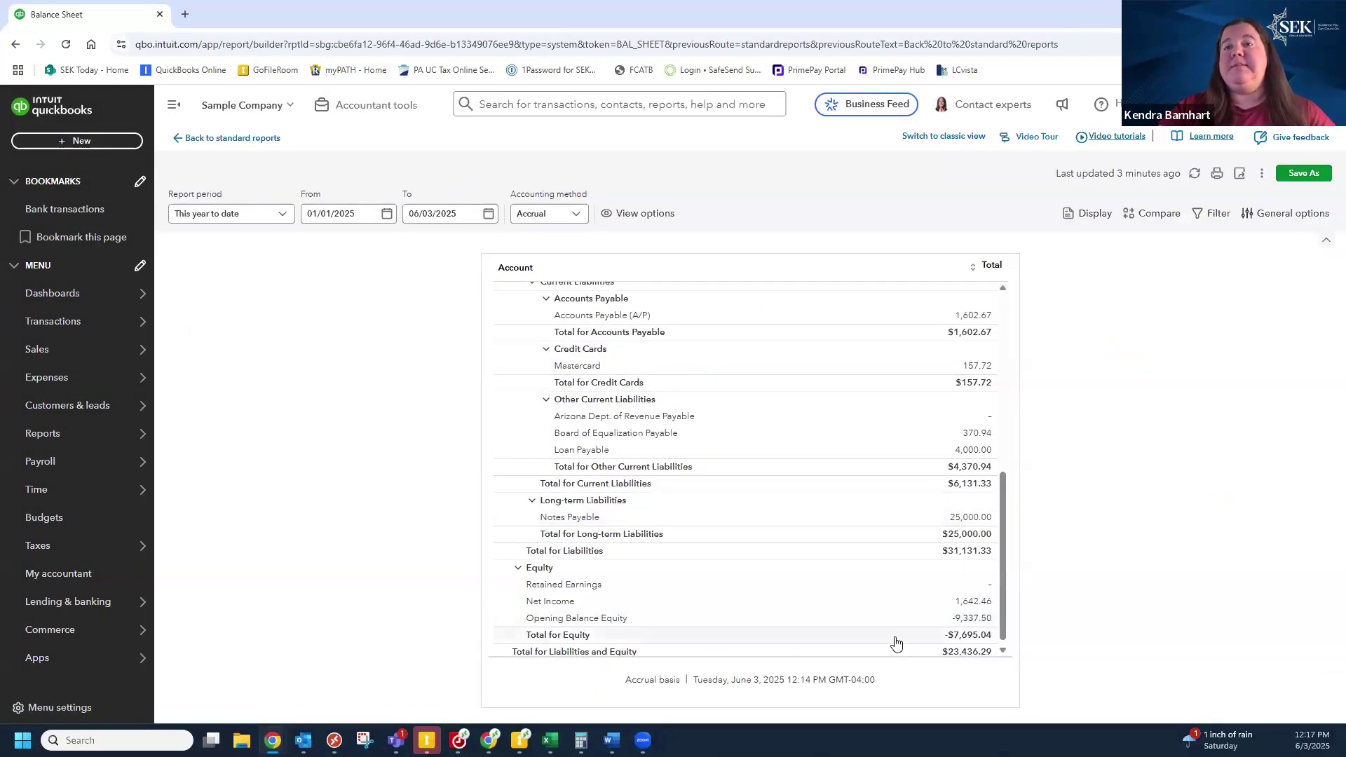
- View the transactions behind Opening Balance Equity, return to the Balance Sheet, and review its assets and liabilities
click(971, 620)
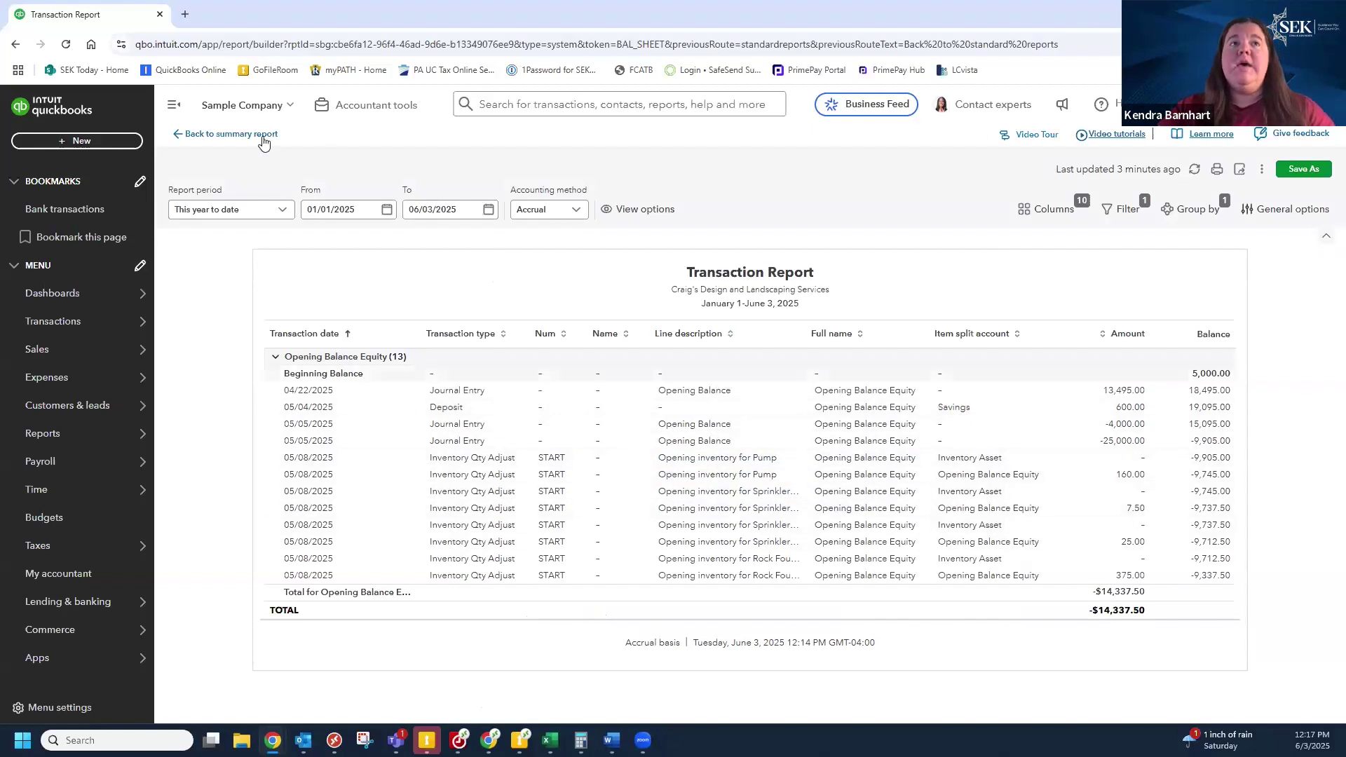
click(239, 136)
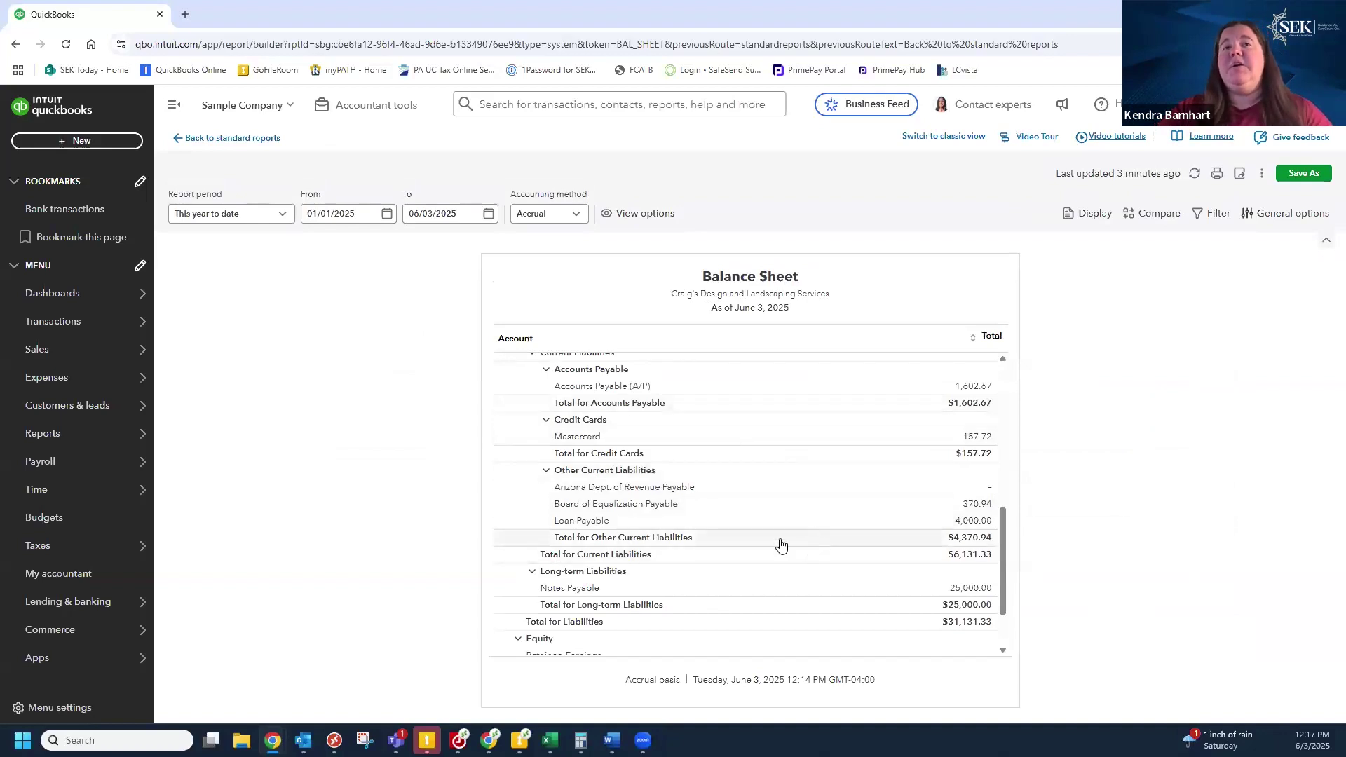
scroll(803, 556, up, 3)
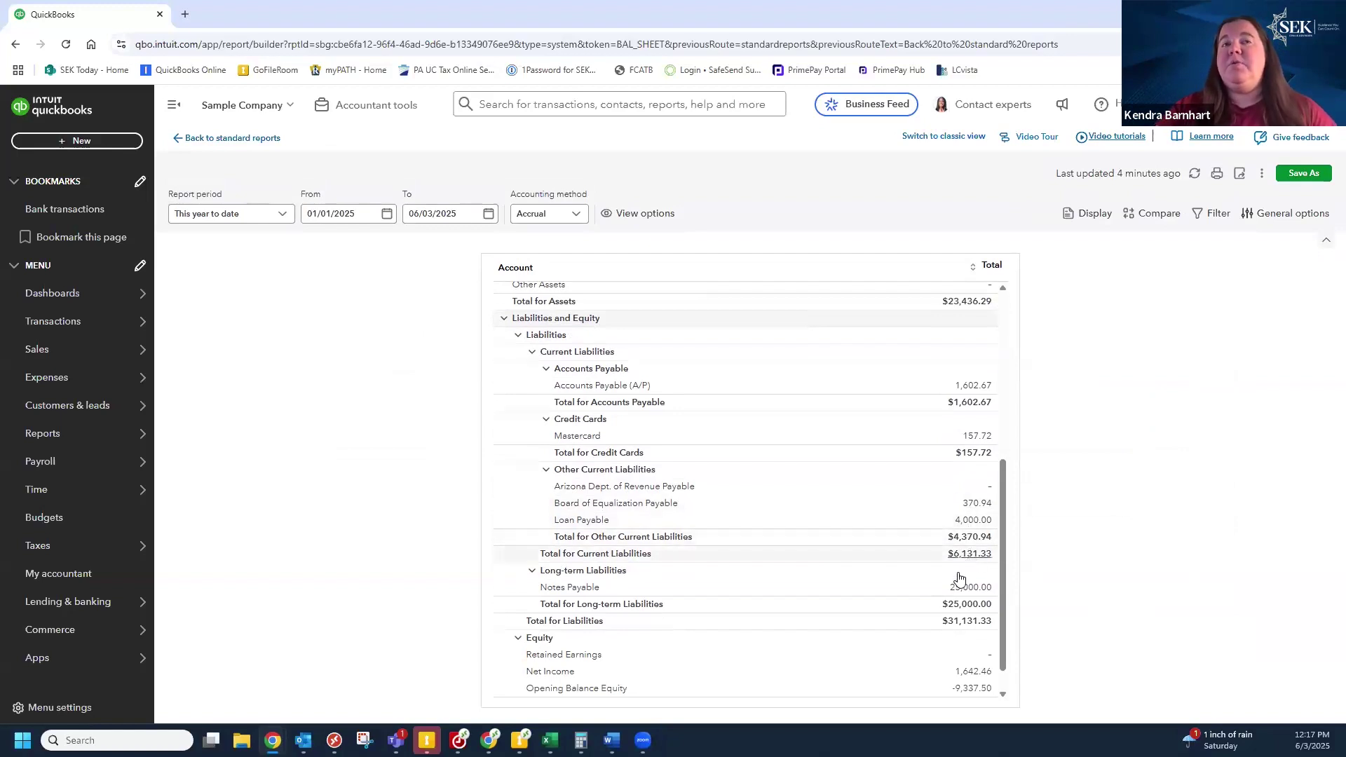
scroll(957, 512, up, 4)
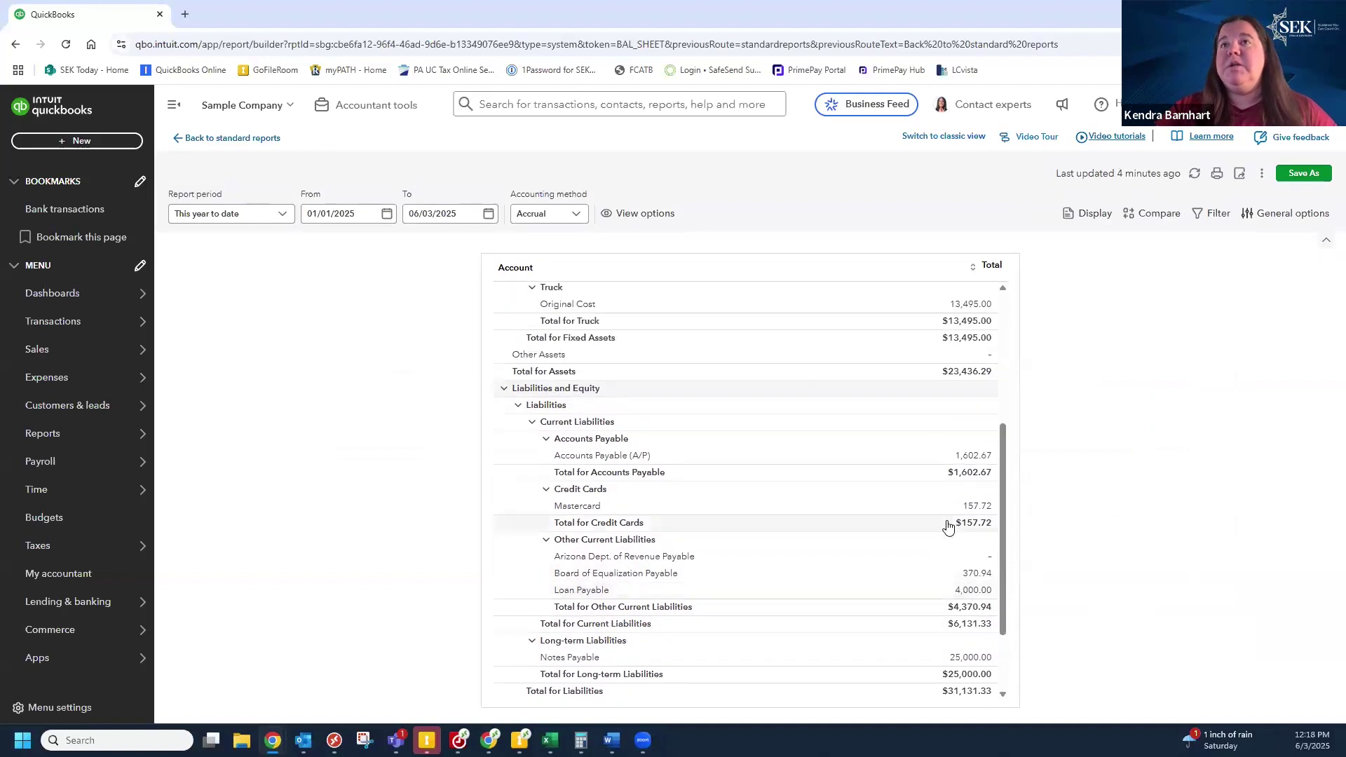
scroll(948, 527, up, 2)
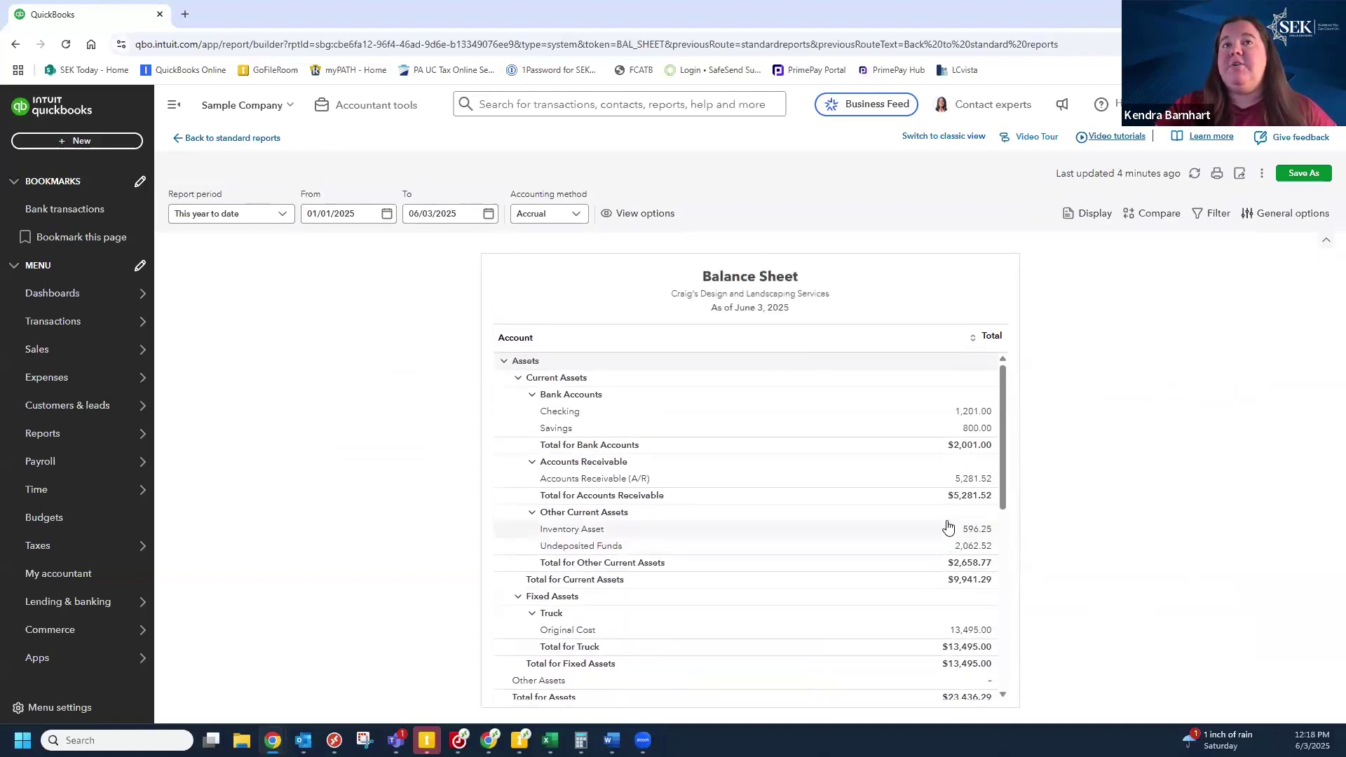
scroll(947, 529, down, 2)
scroll(947, 527, down, 3)
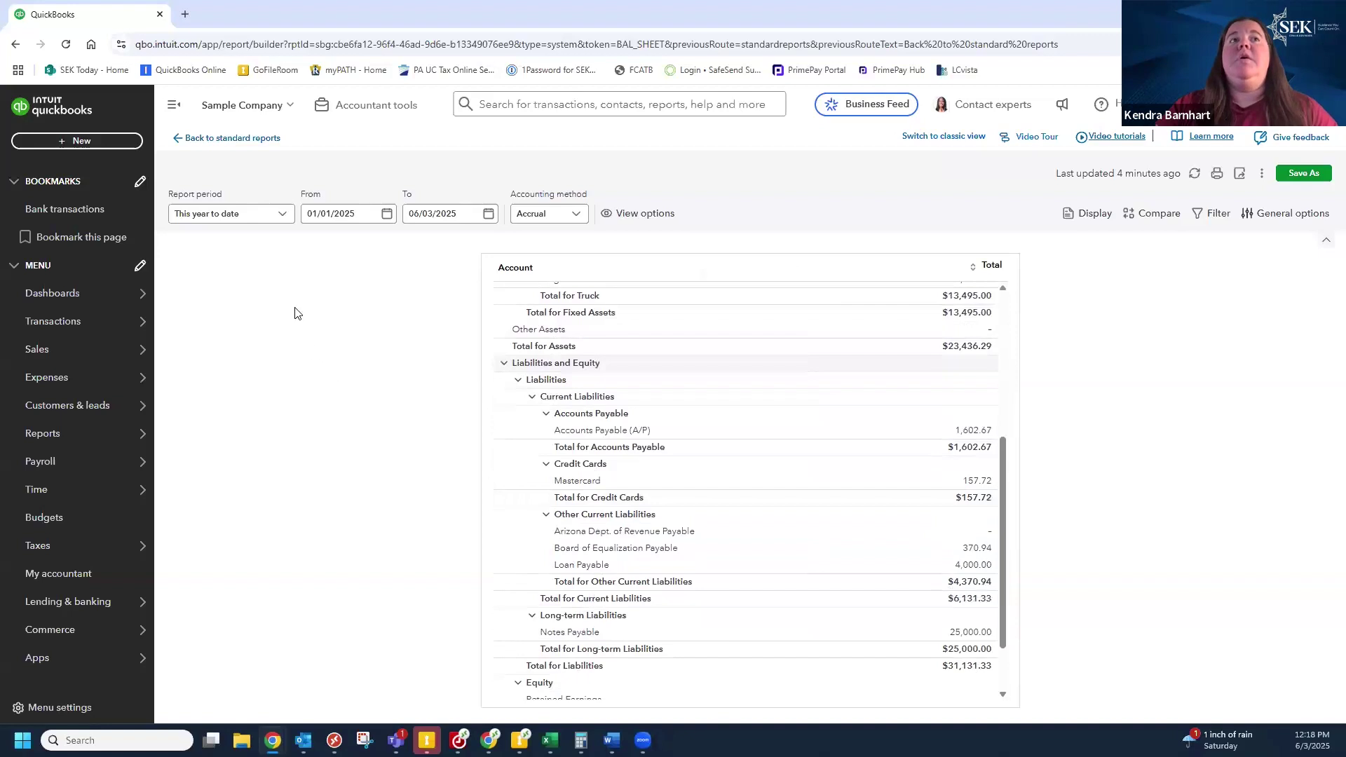
- Run the Profit and Loss from the standard reports, review its income and expense accounts, and return to the reports list
click(232, 138)
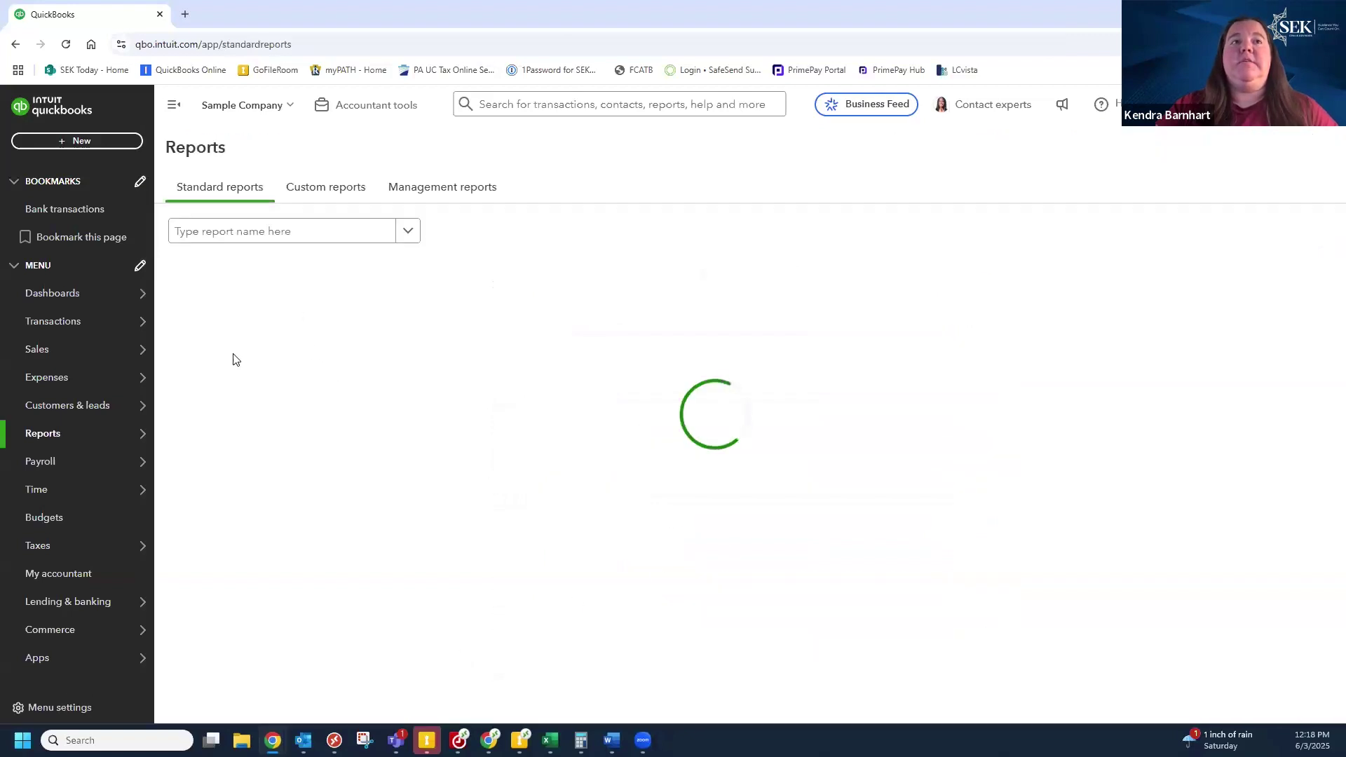
click(225, 363)
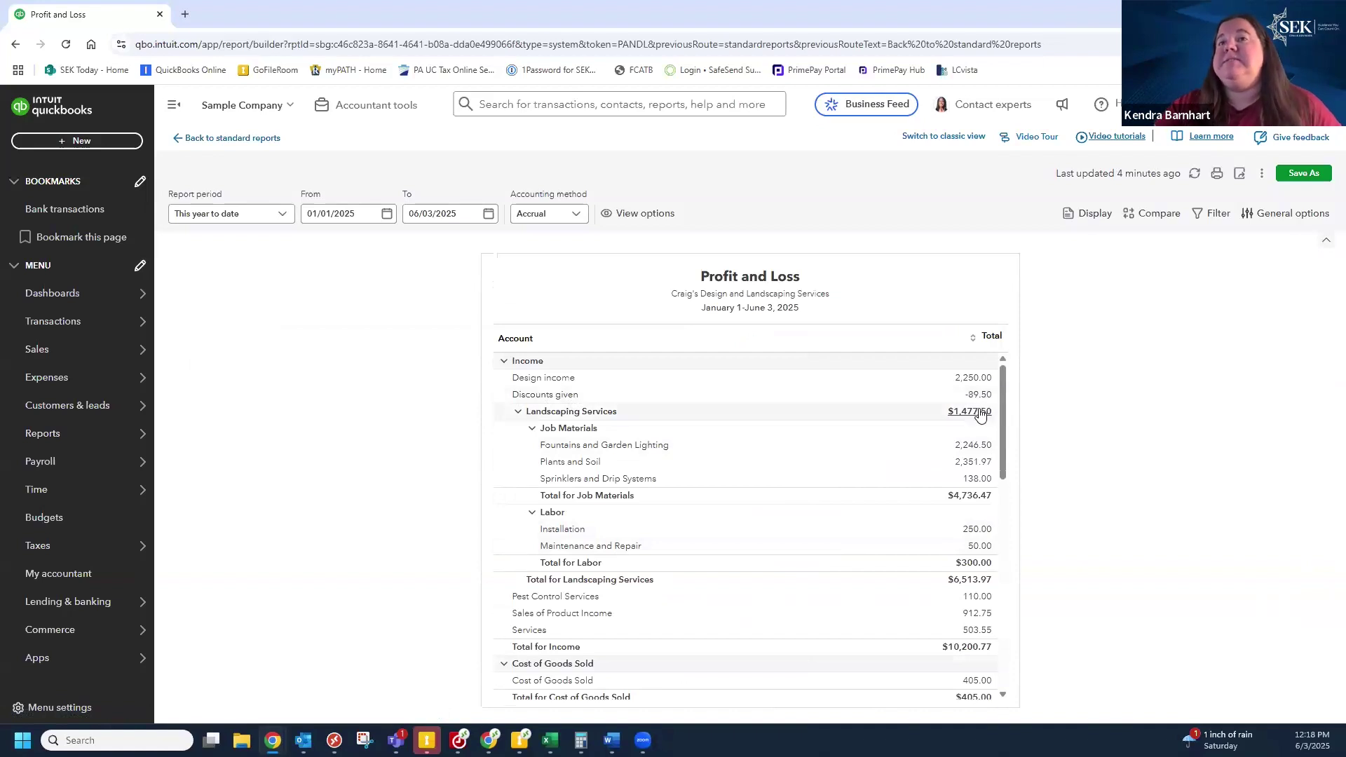
scroll(935, 537, down, 2)
scroll(936, 536, down, 5)
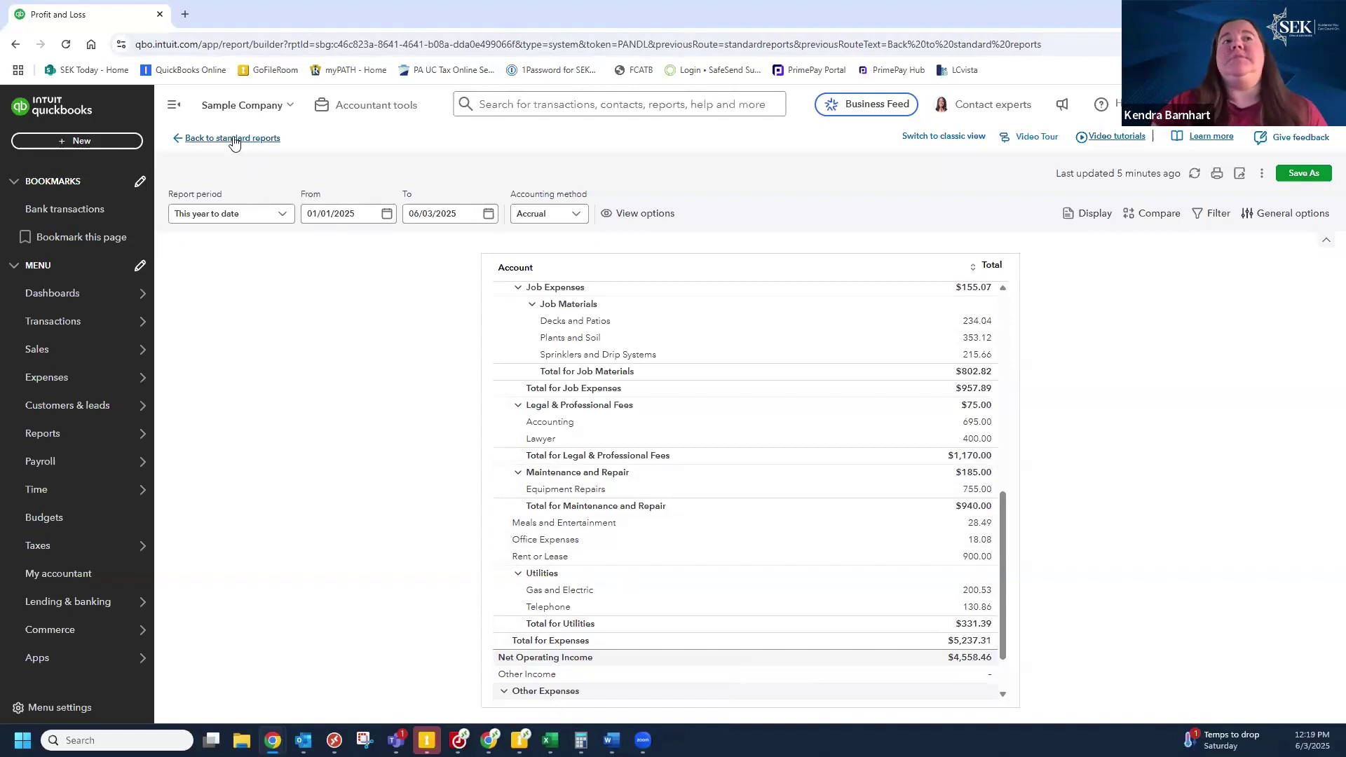
click(233, 138)
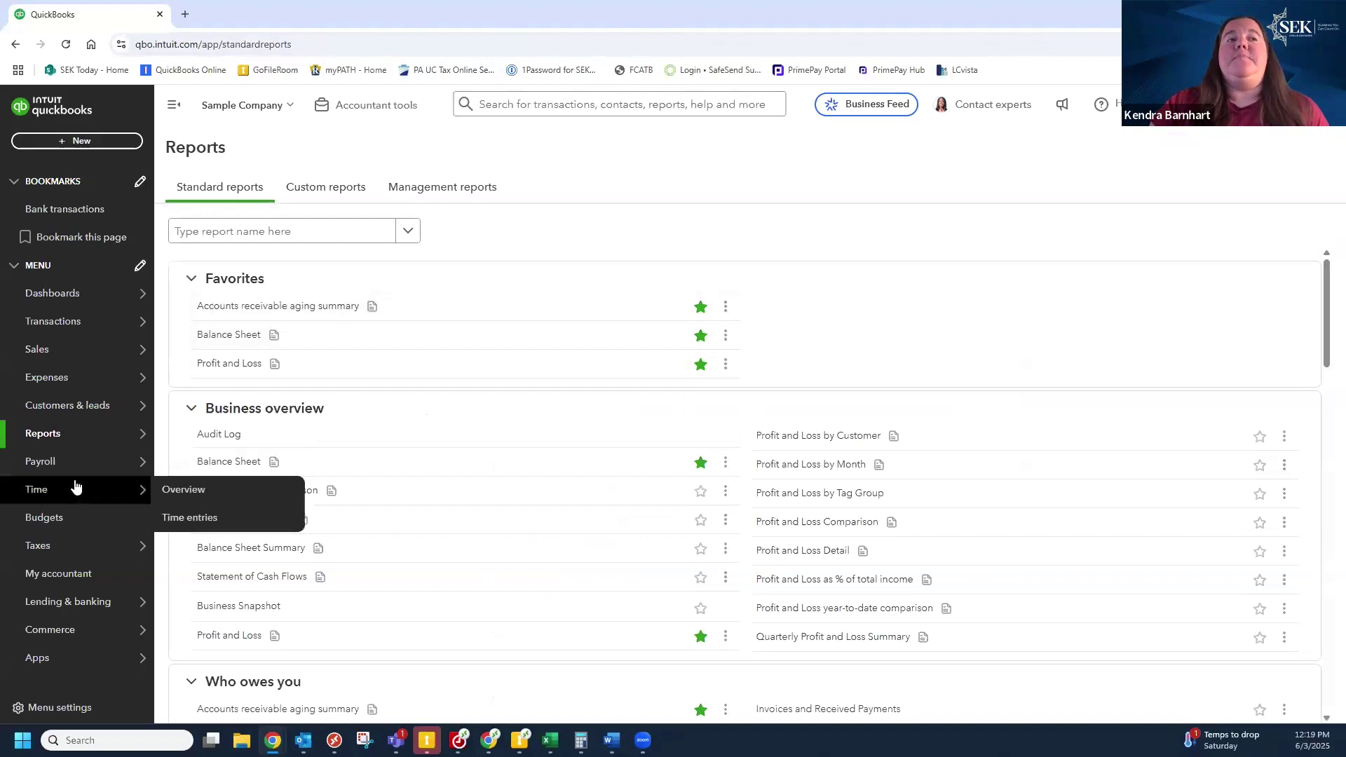
- Go to the Reconcile page for the Checking account and dismiss the introductory pop-up
mouse_move(91, 462)
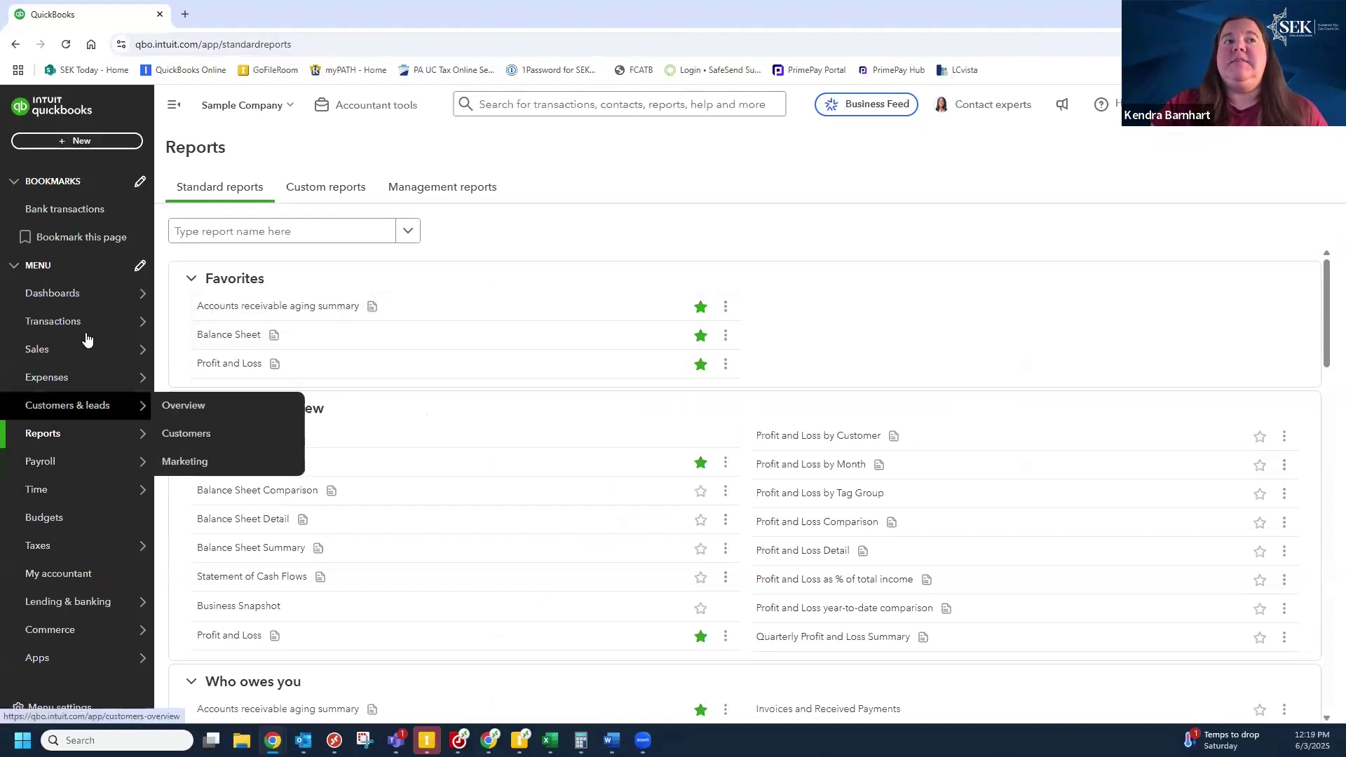
mouse_move(88, 324)
click(211, 322)
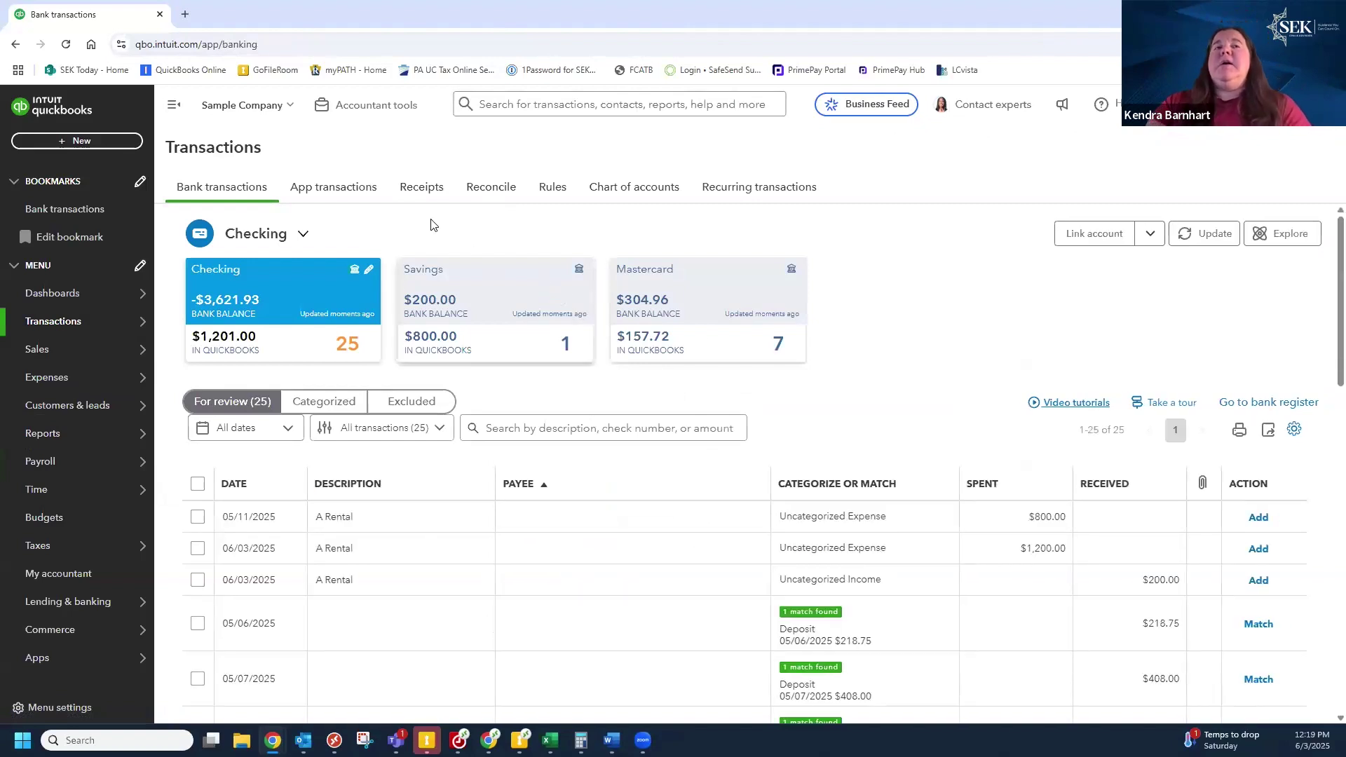
click(489, 187)
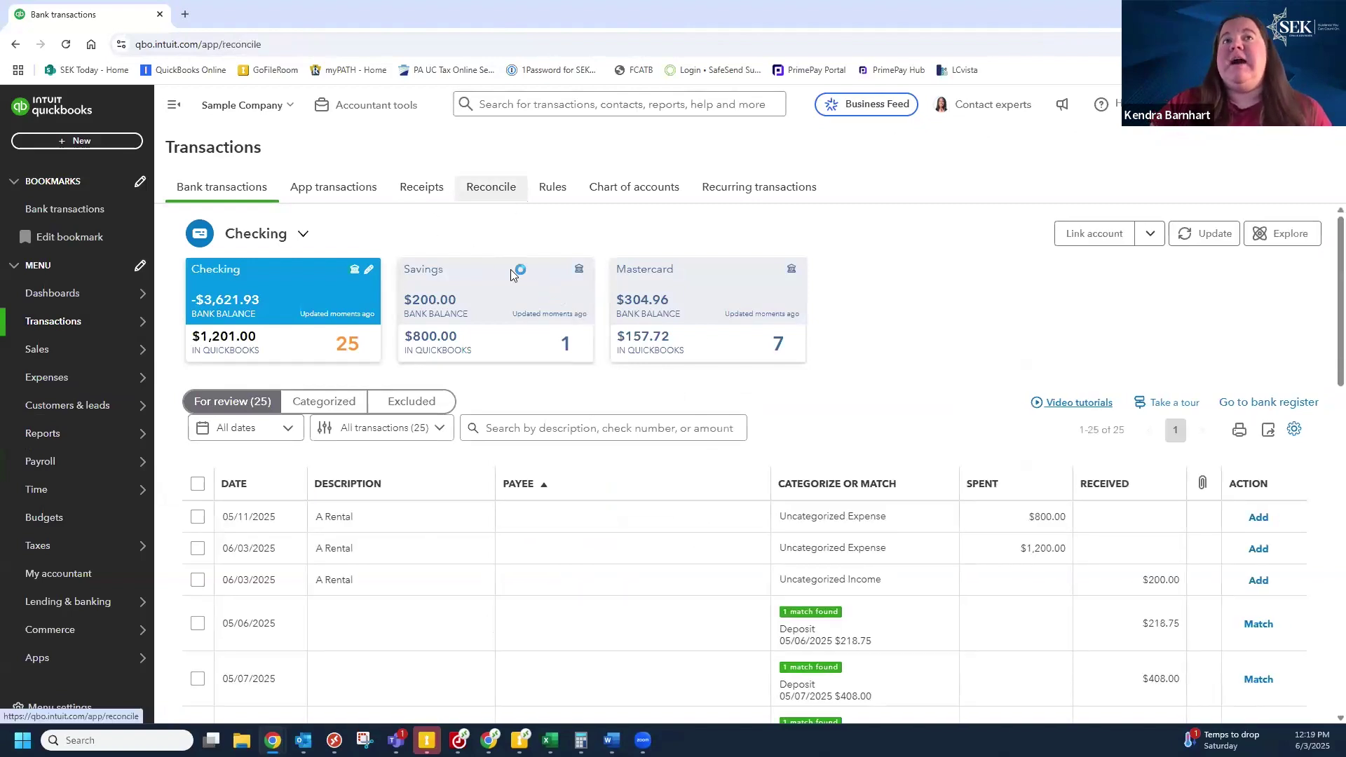
click(214, 539)
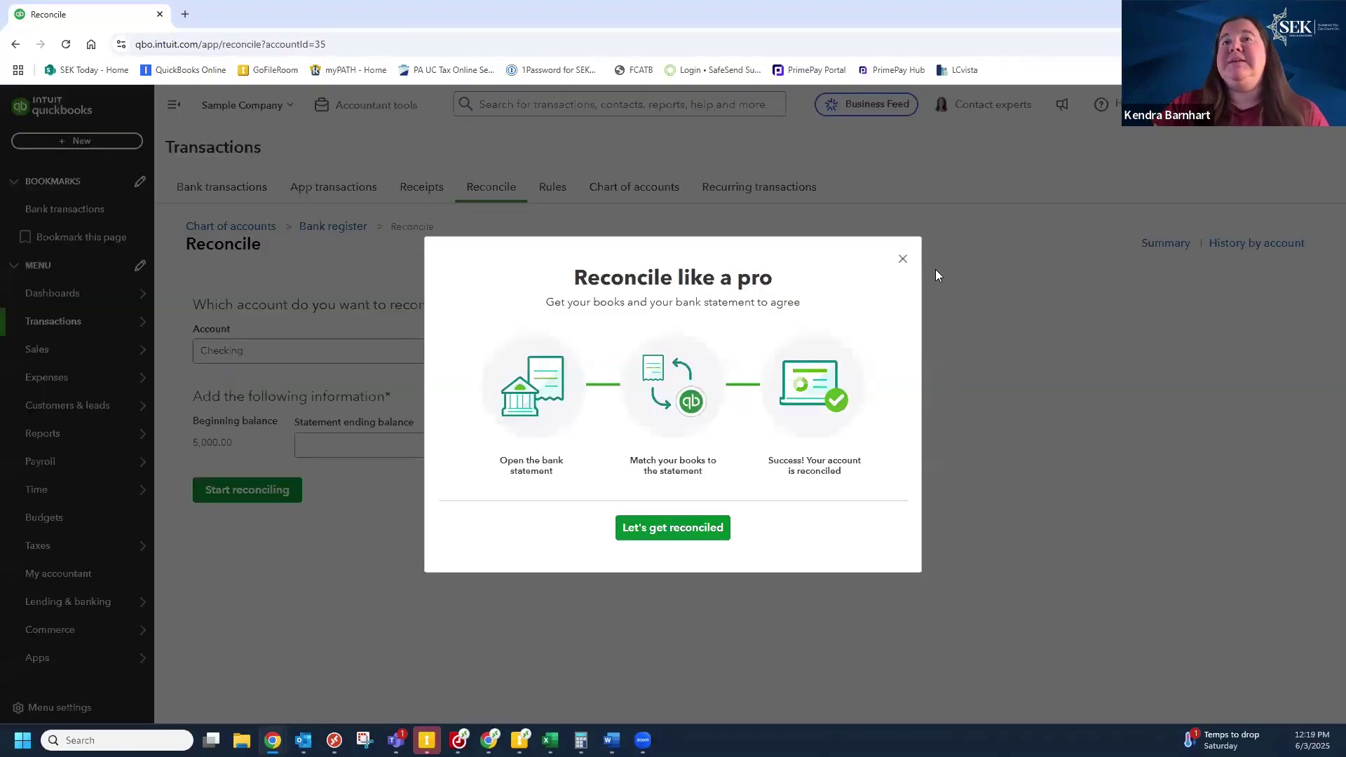
click(902, 259)
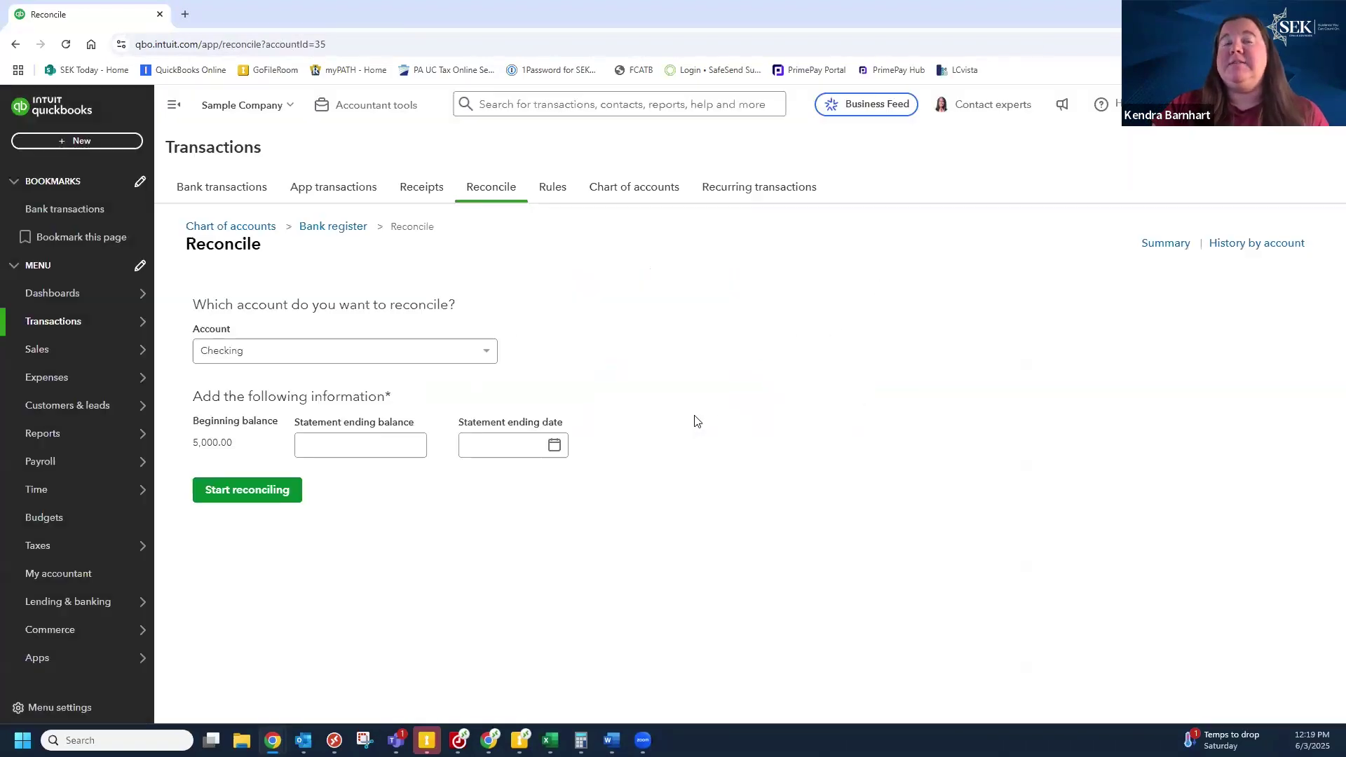
- Enter a statement ending balance of 5,000.00 and a statement ending date of 05/31/2025 for the Checking account
click(338, 442)
text(5,000.00)
key(Tab)
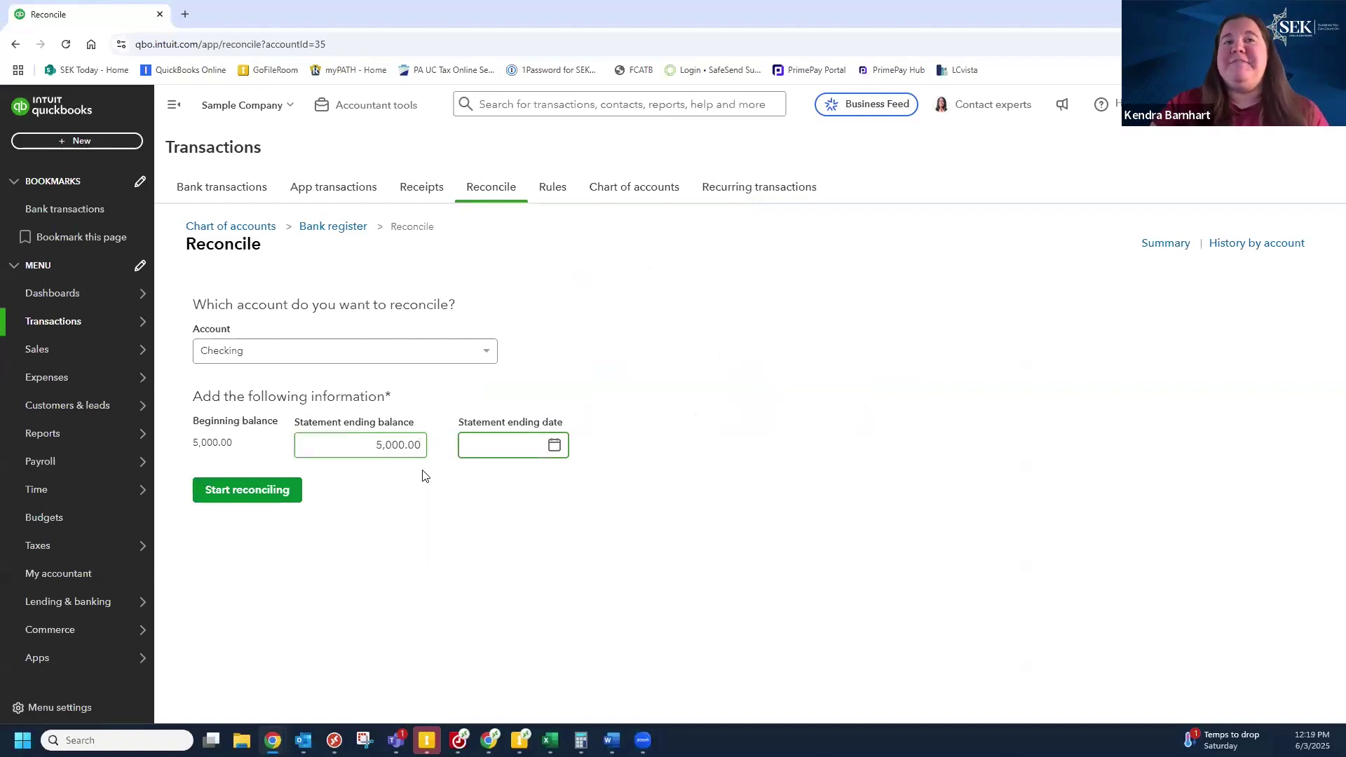
click(554, 444)
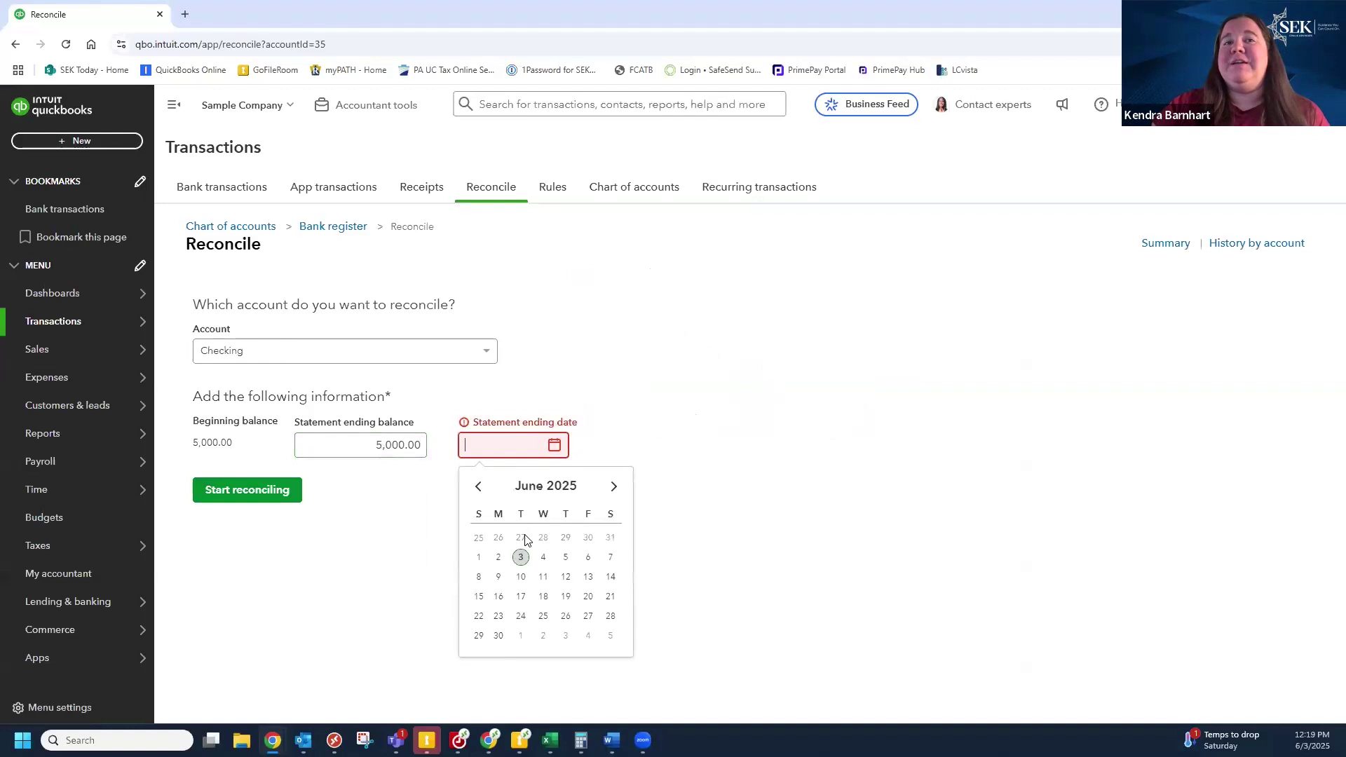
click(478, 487)
click(611, 616)
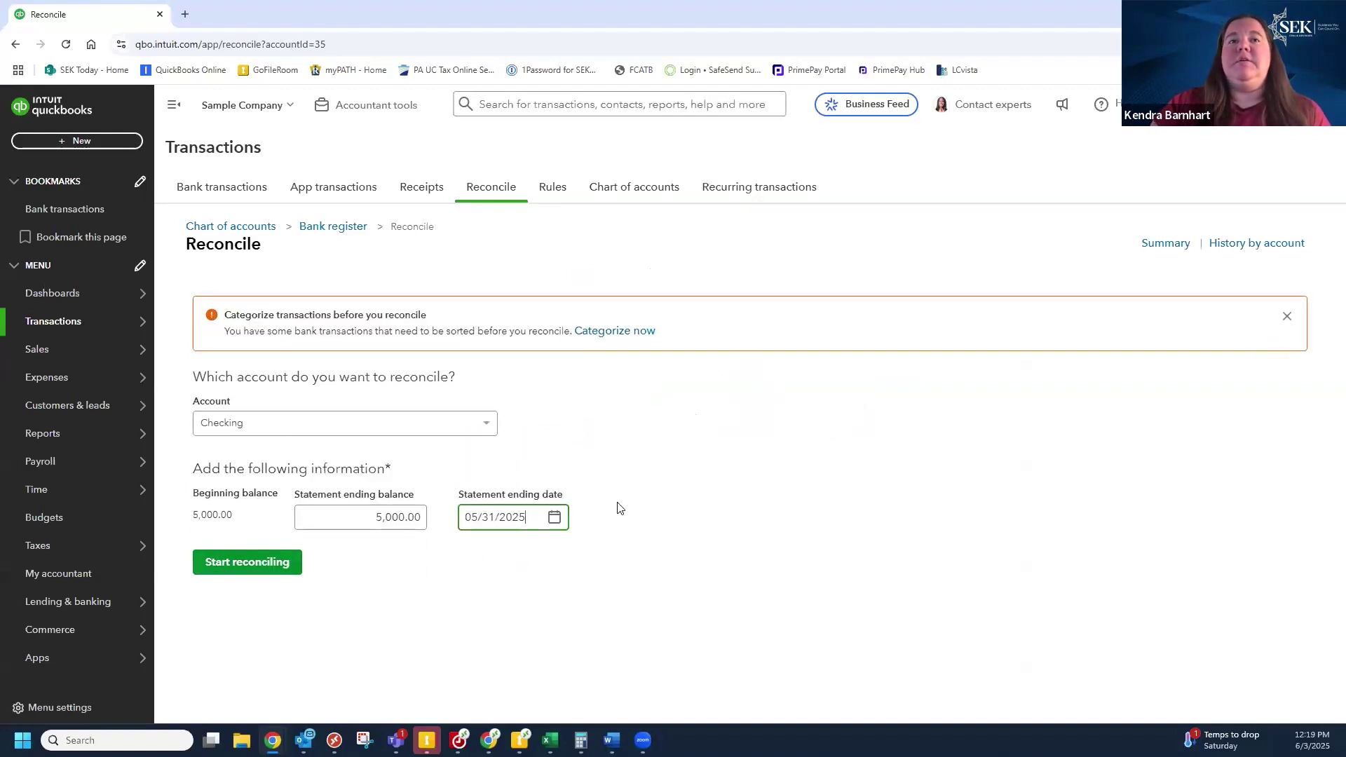
click(406, 317)
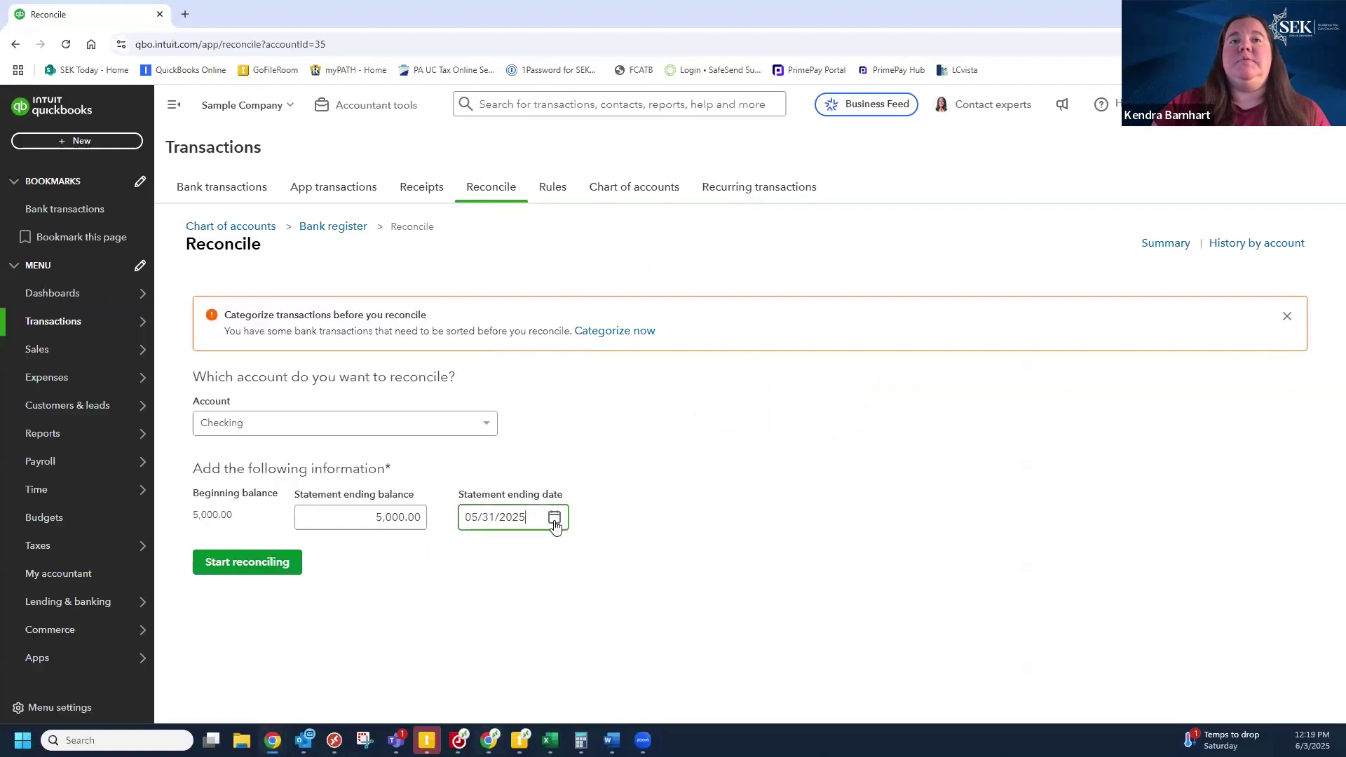
- Change the statement ending date to 01/04/2025 and start reconciling the Checking account
click(555, 523)
click(479, 558)
click(478, 558)
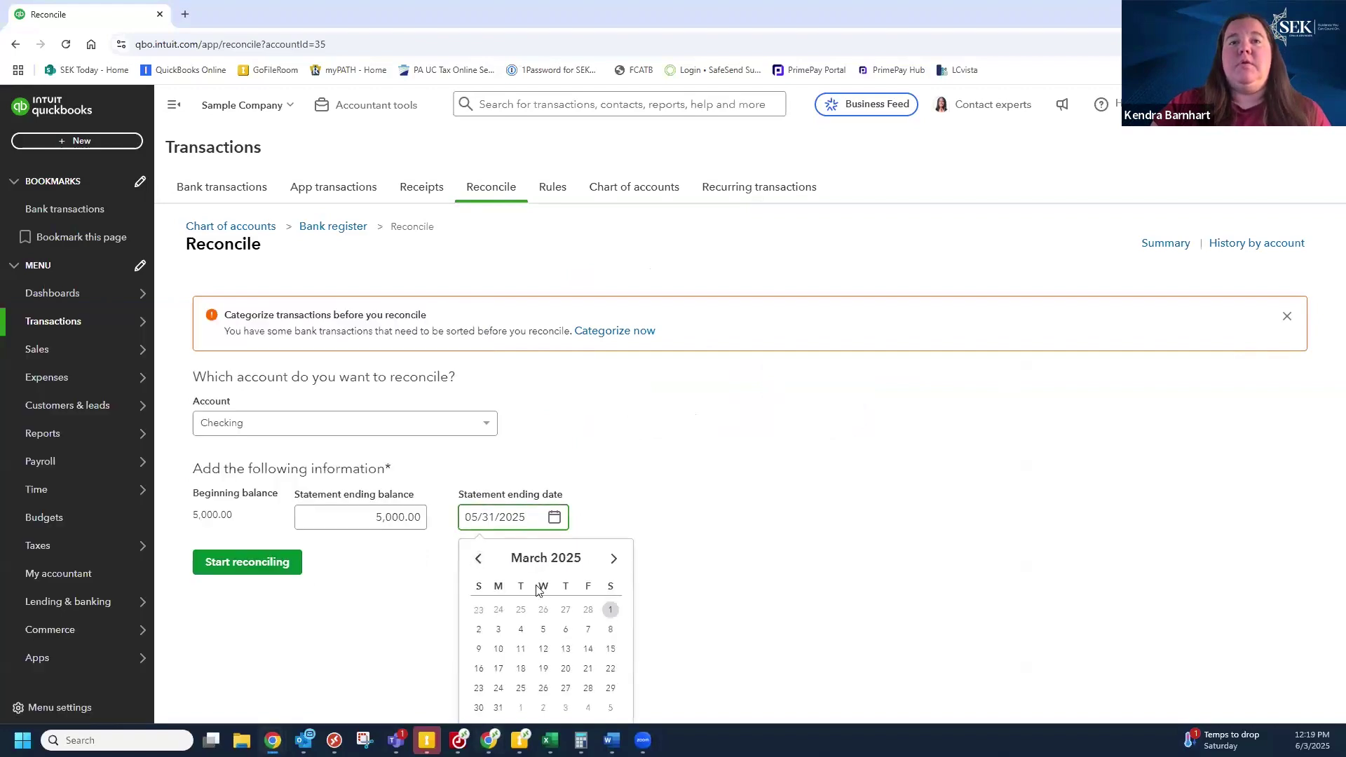
click(479, 558)
click(478, 559)
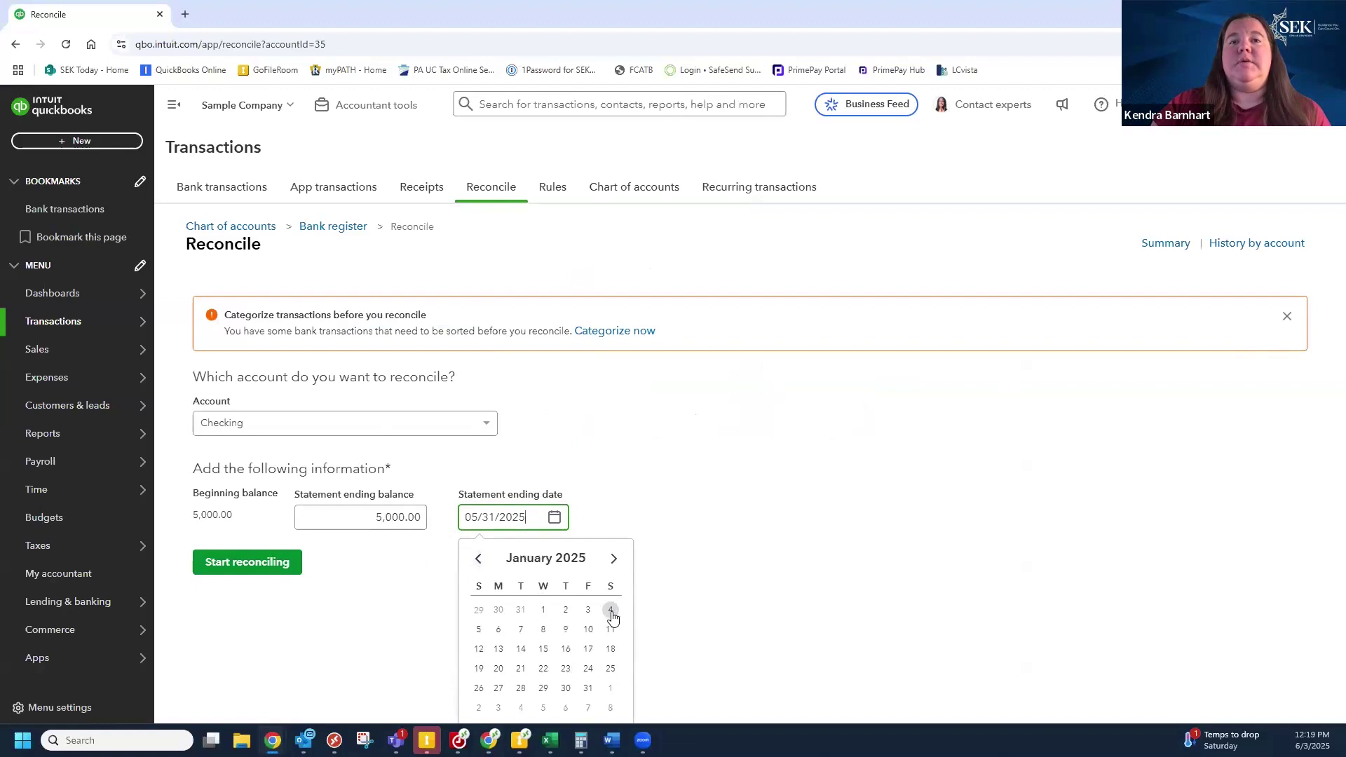
click(611, 610)
click(234, 559)
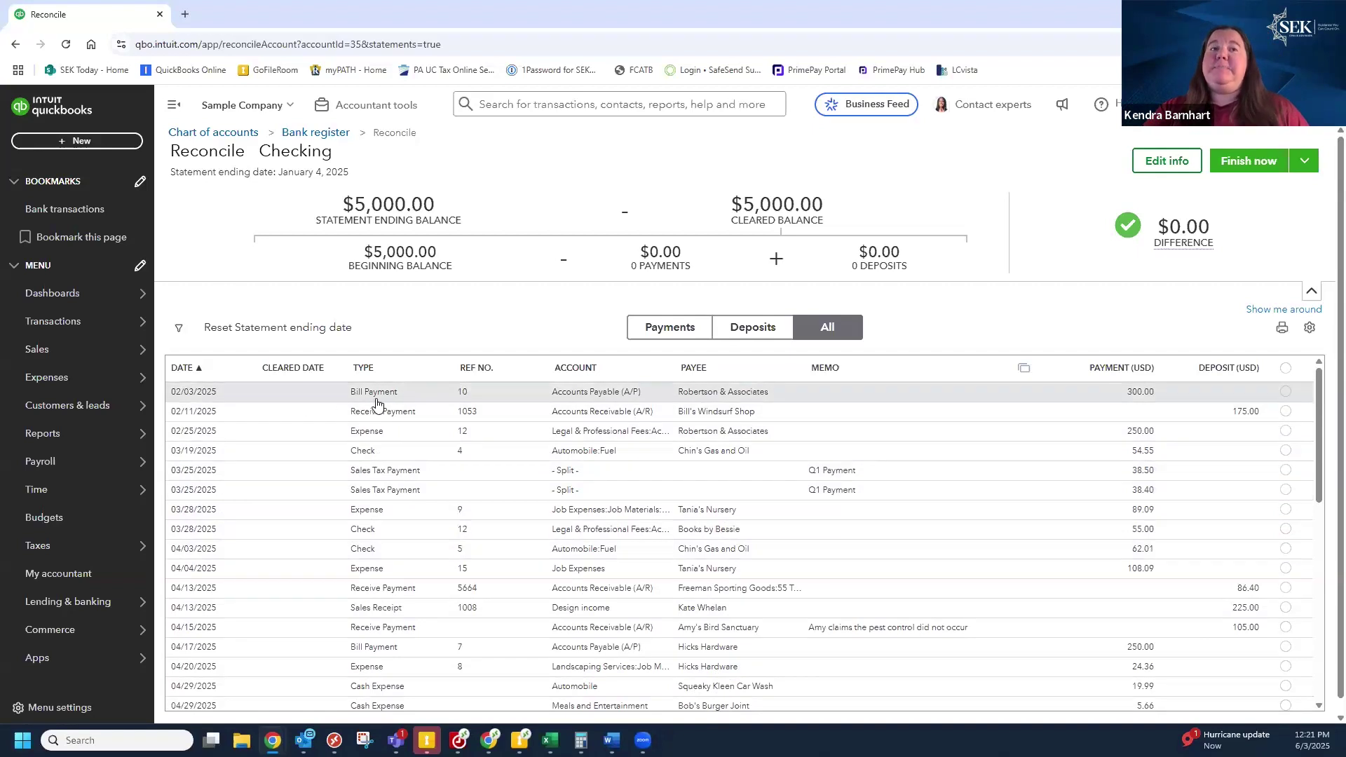
- Open the 02/03/2025 bill payment for editing from the reconciliation list, mark it Print later, and close the form
click(472, 397)
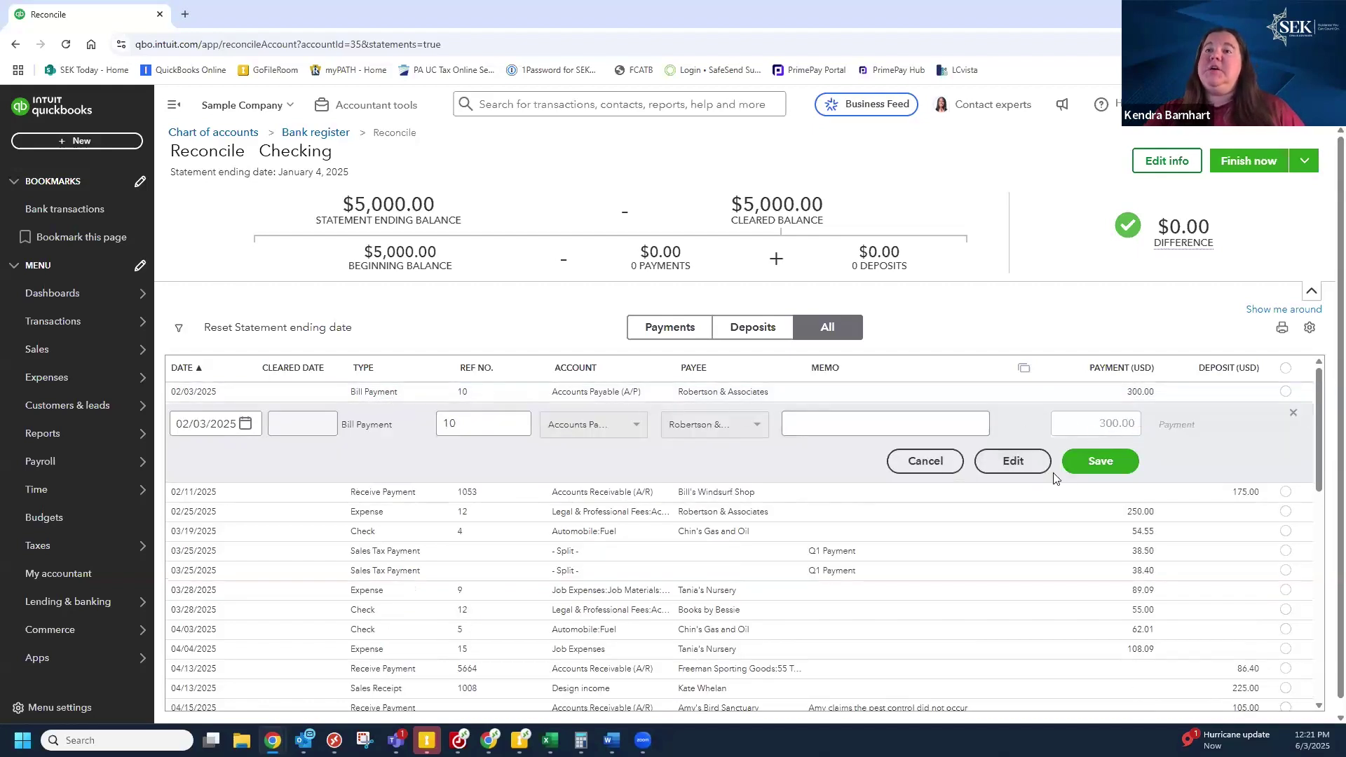
click(1010, 470)
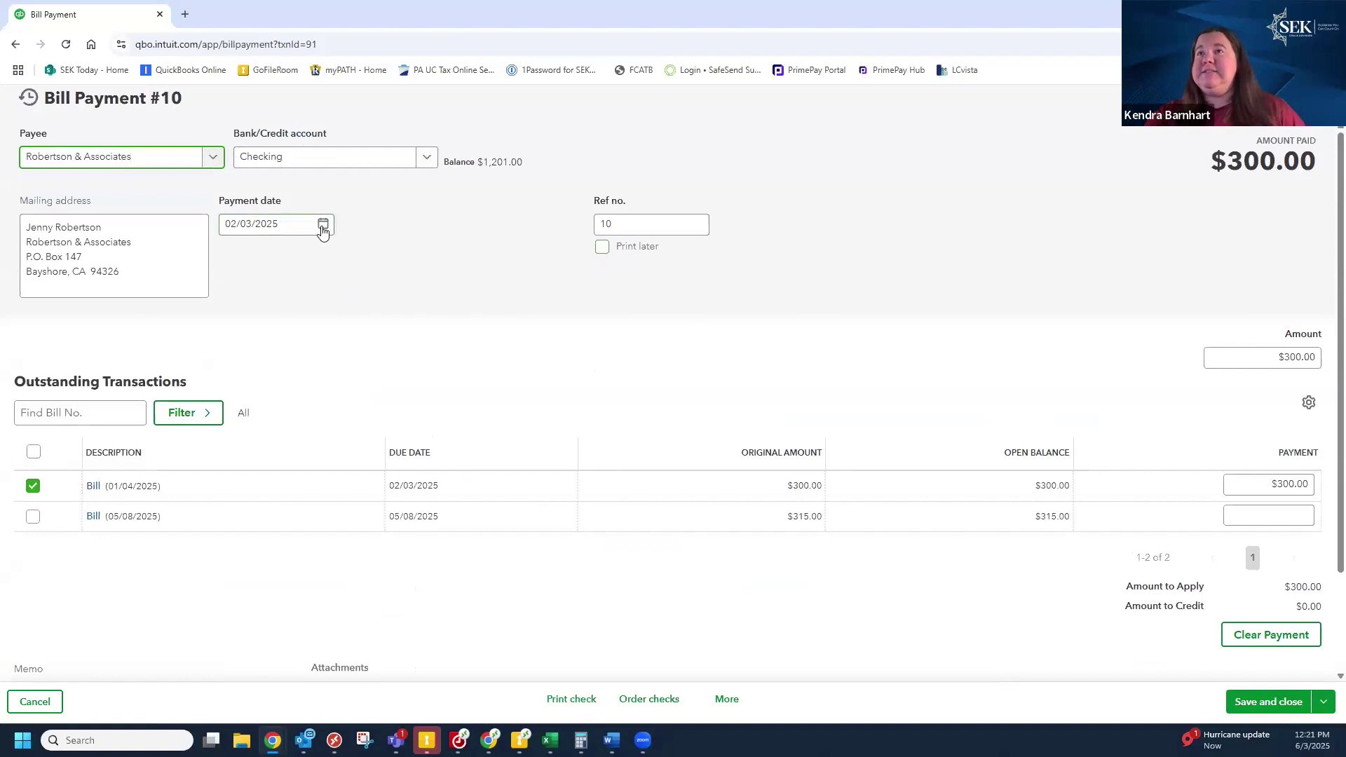
click(602, 247)
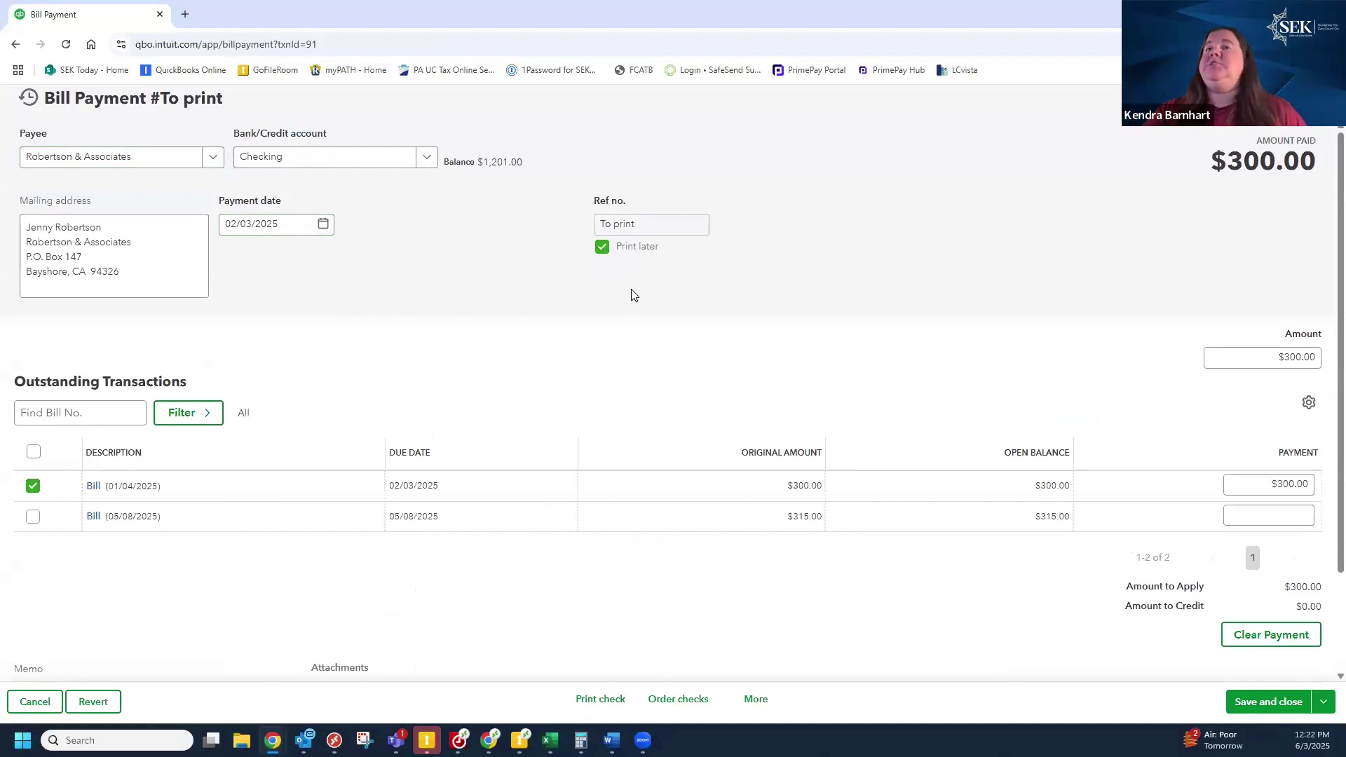
click(1323, 98)
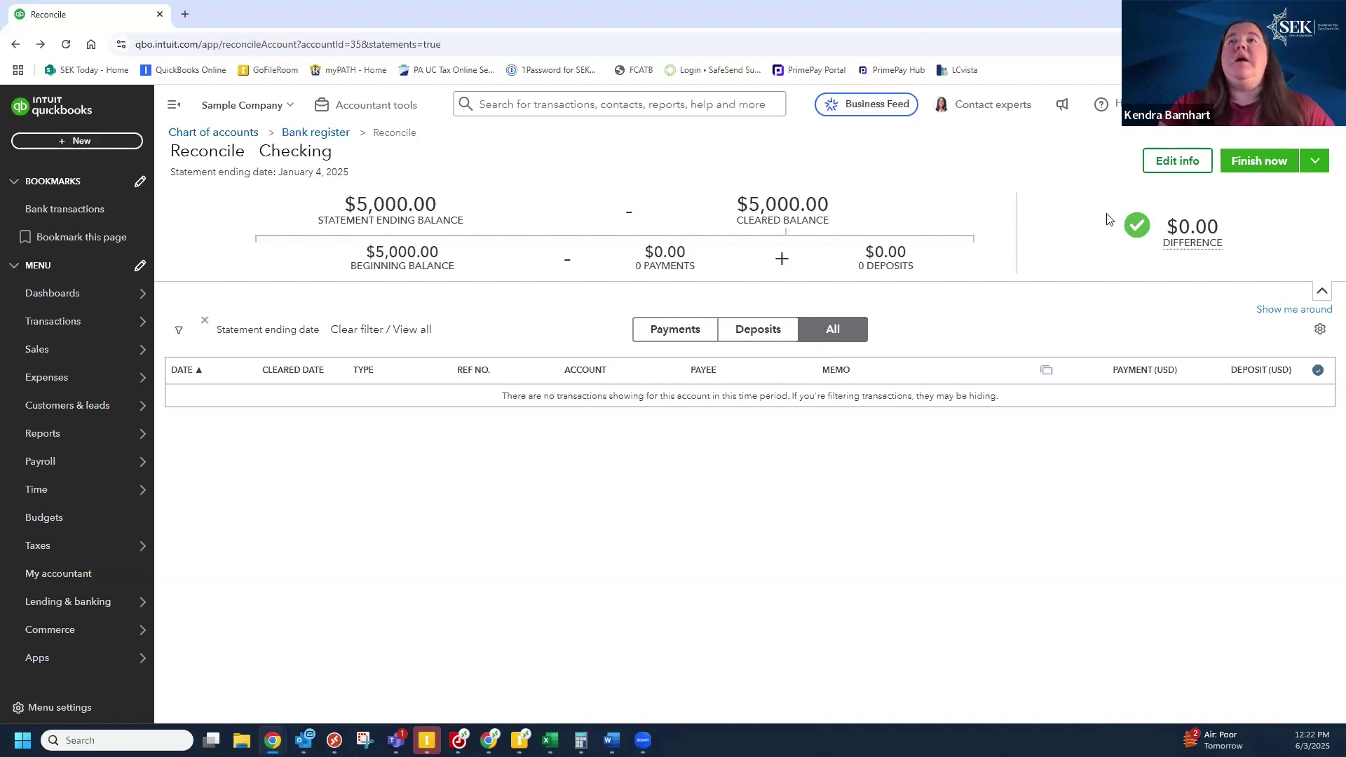
- In the advanced account settings, turn on Close the books, set the closing date to 04/30/2025, and go to the change-permission option
click(1293, 105)
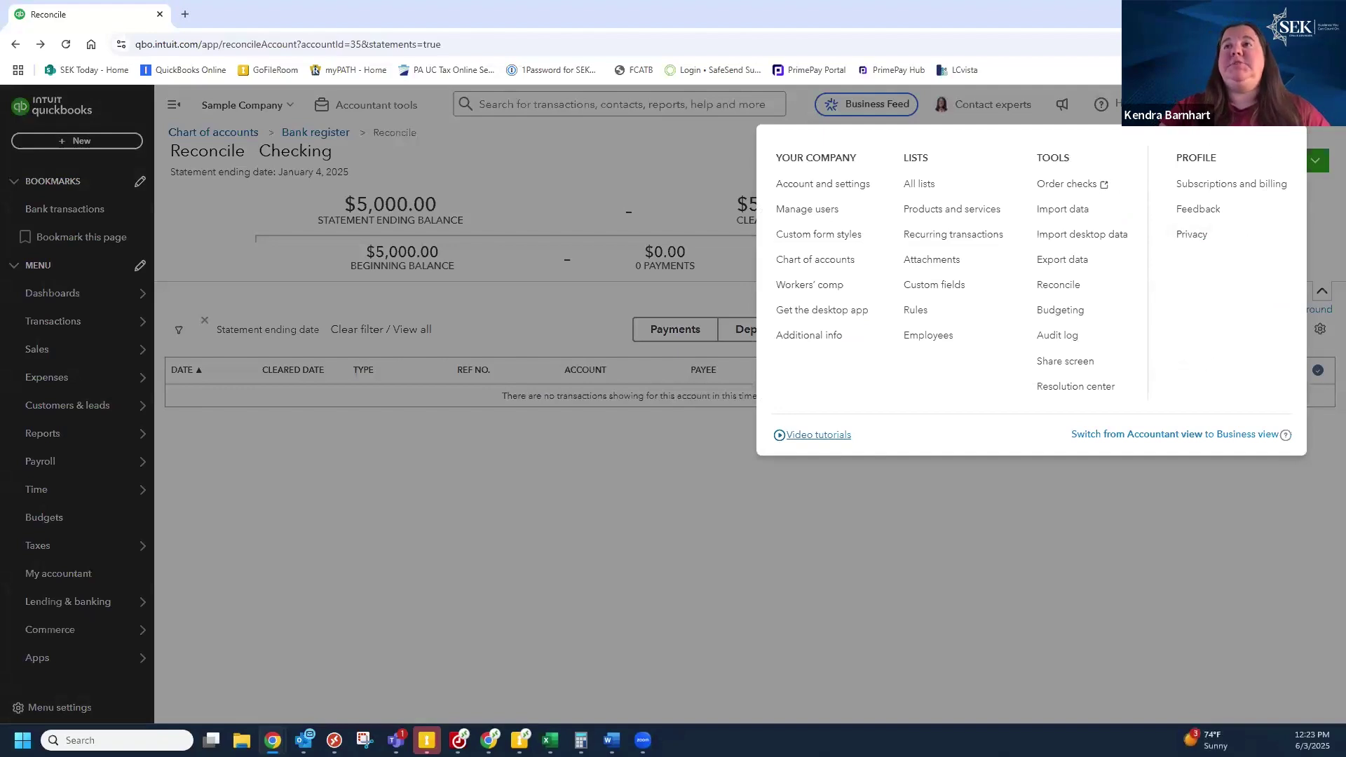
click(803, 195)
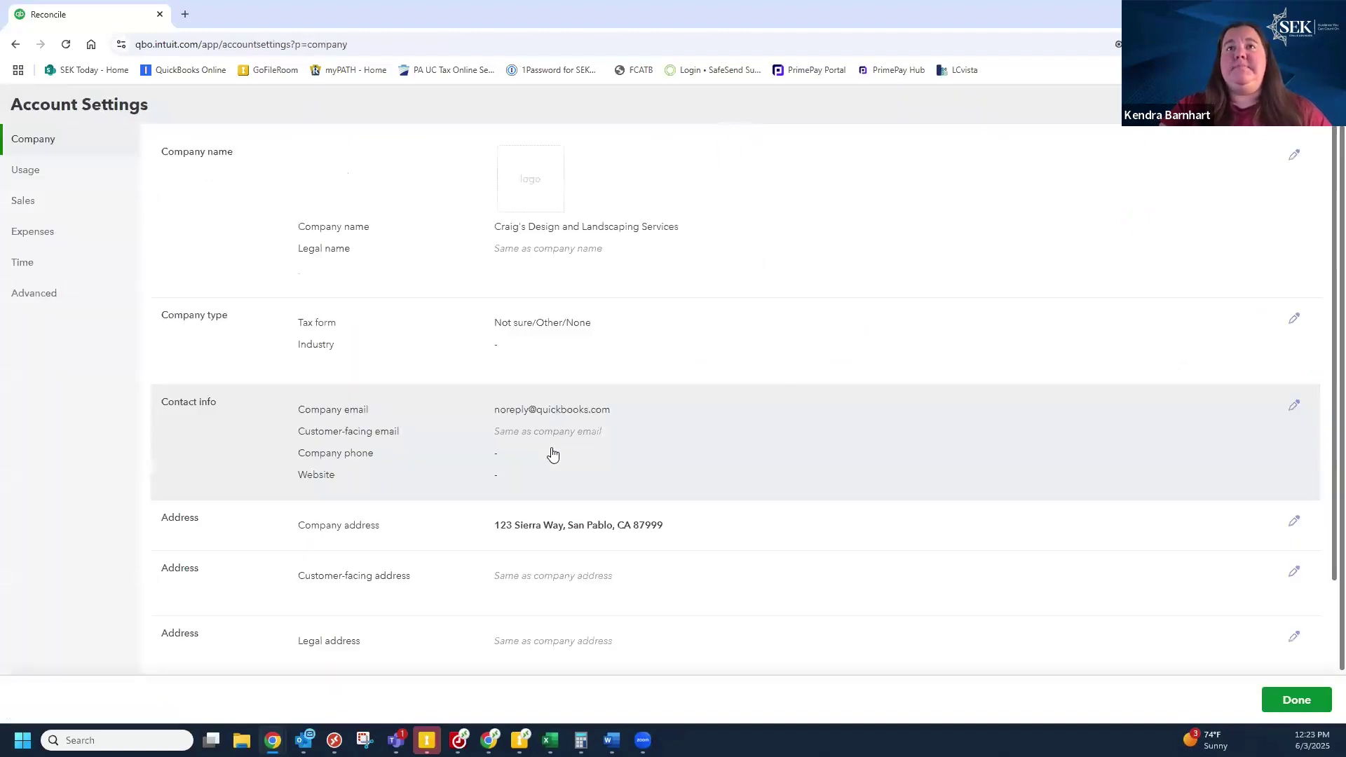
click(27, 302)
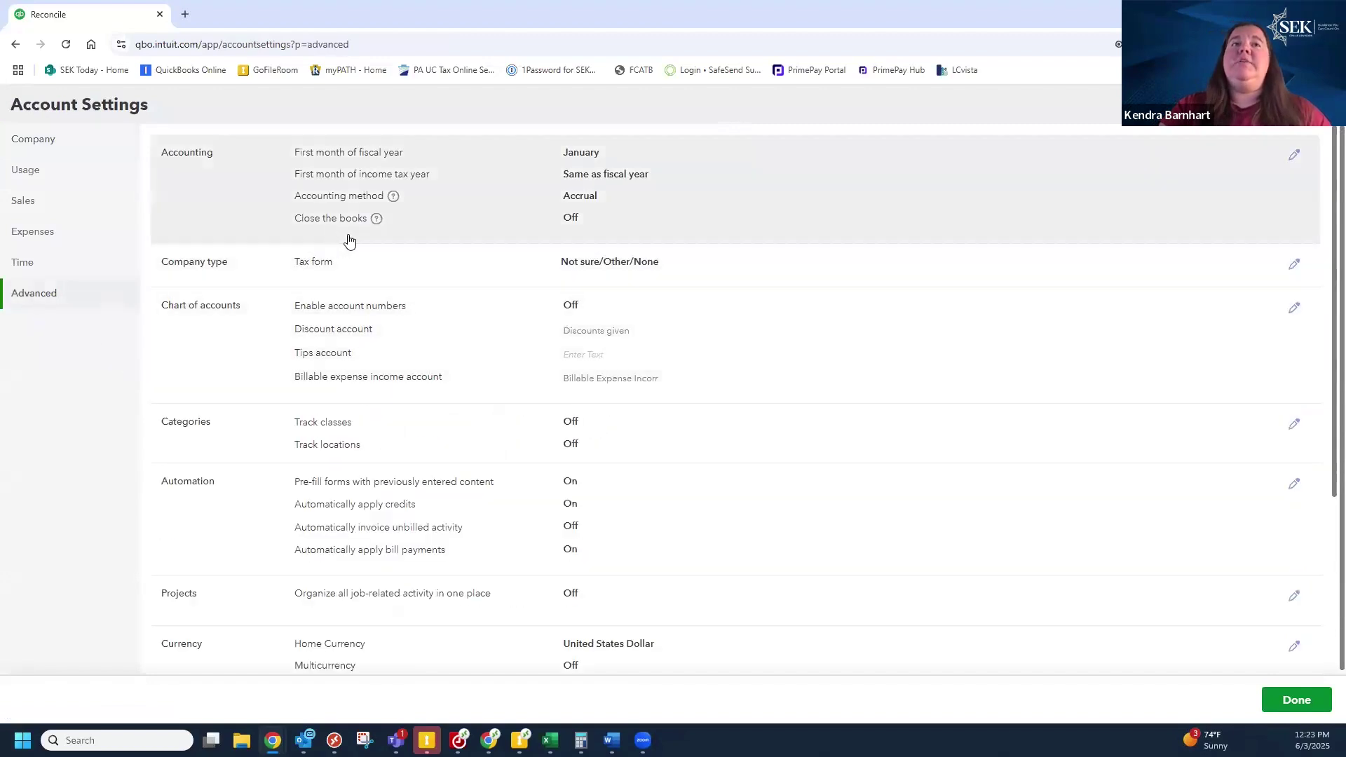
click(1296, 155)
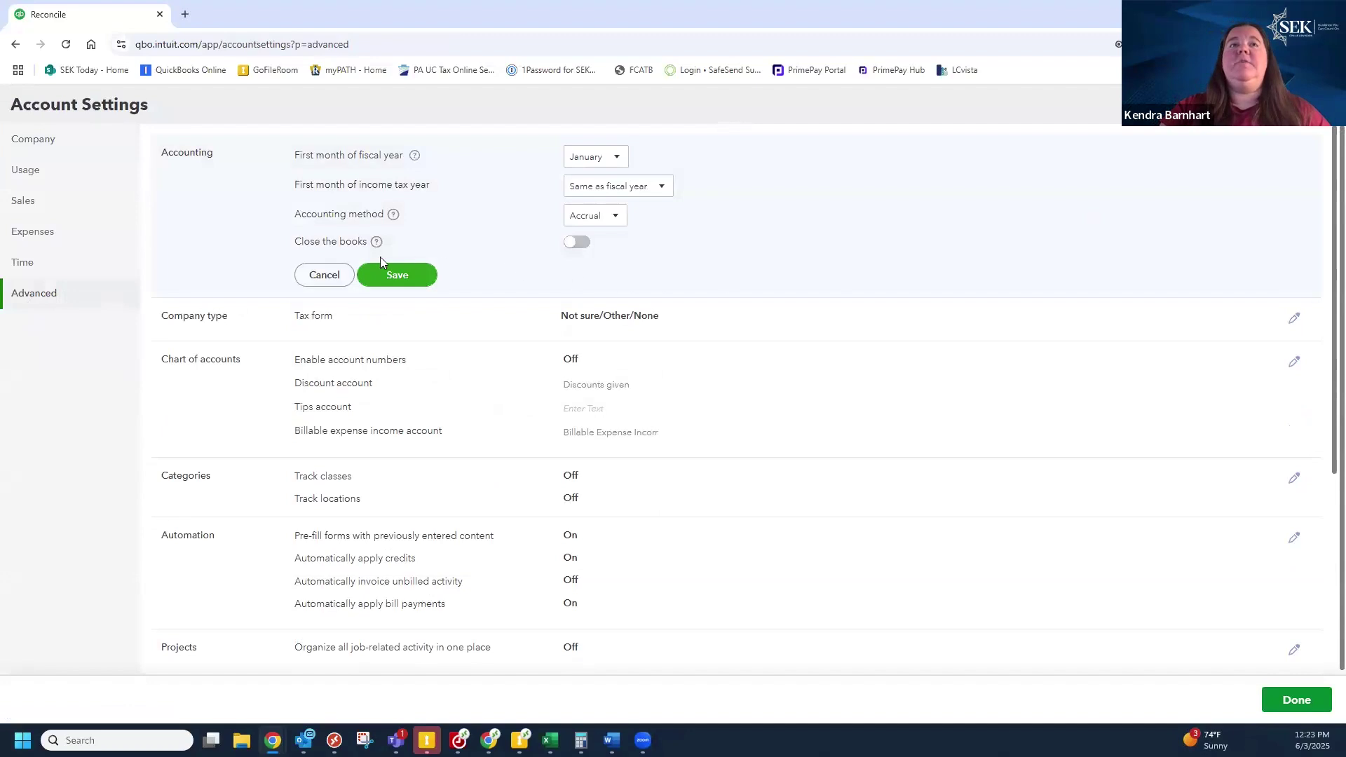
click(580, 243)
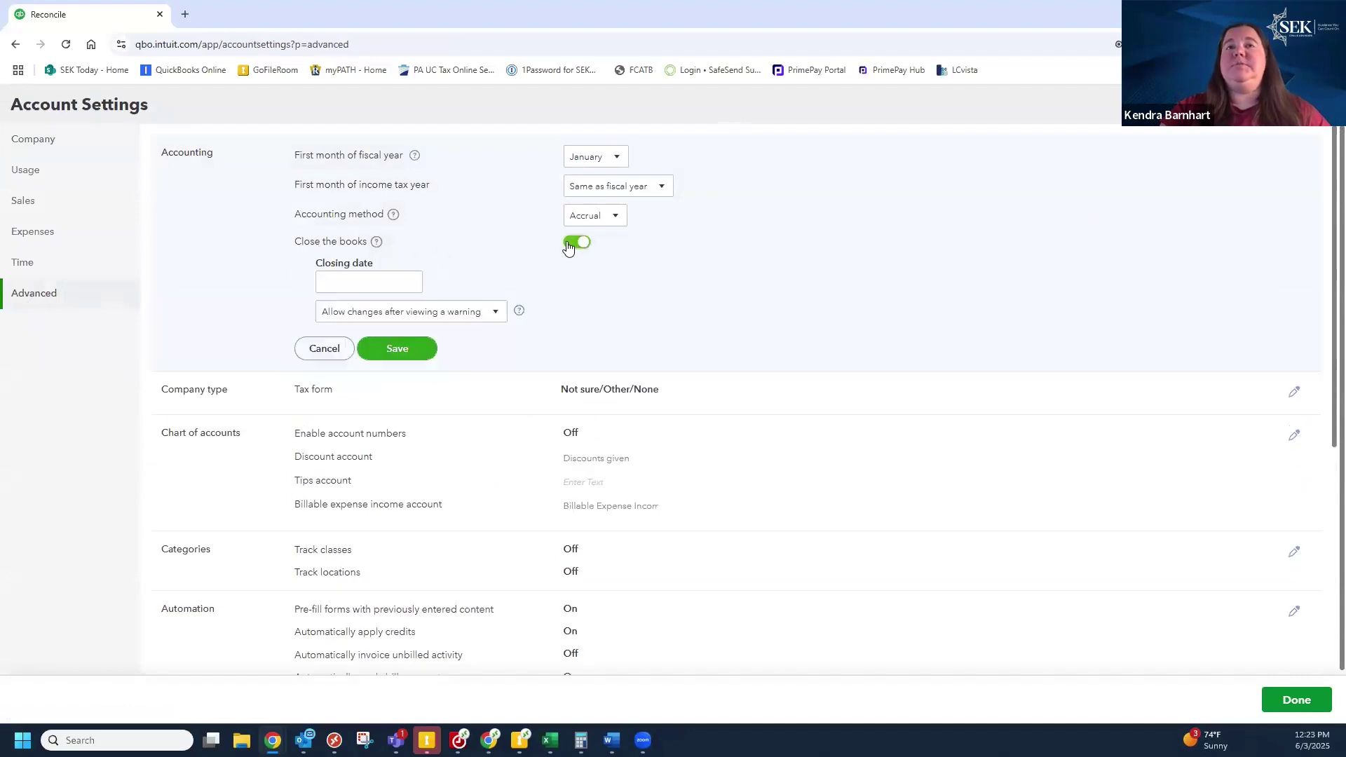
click(359, 289)
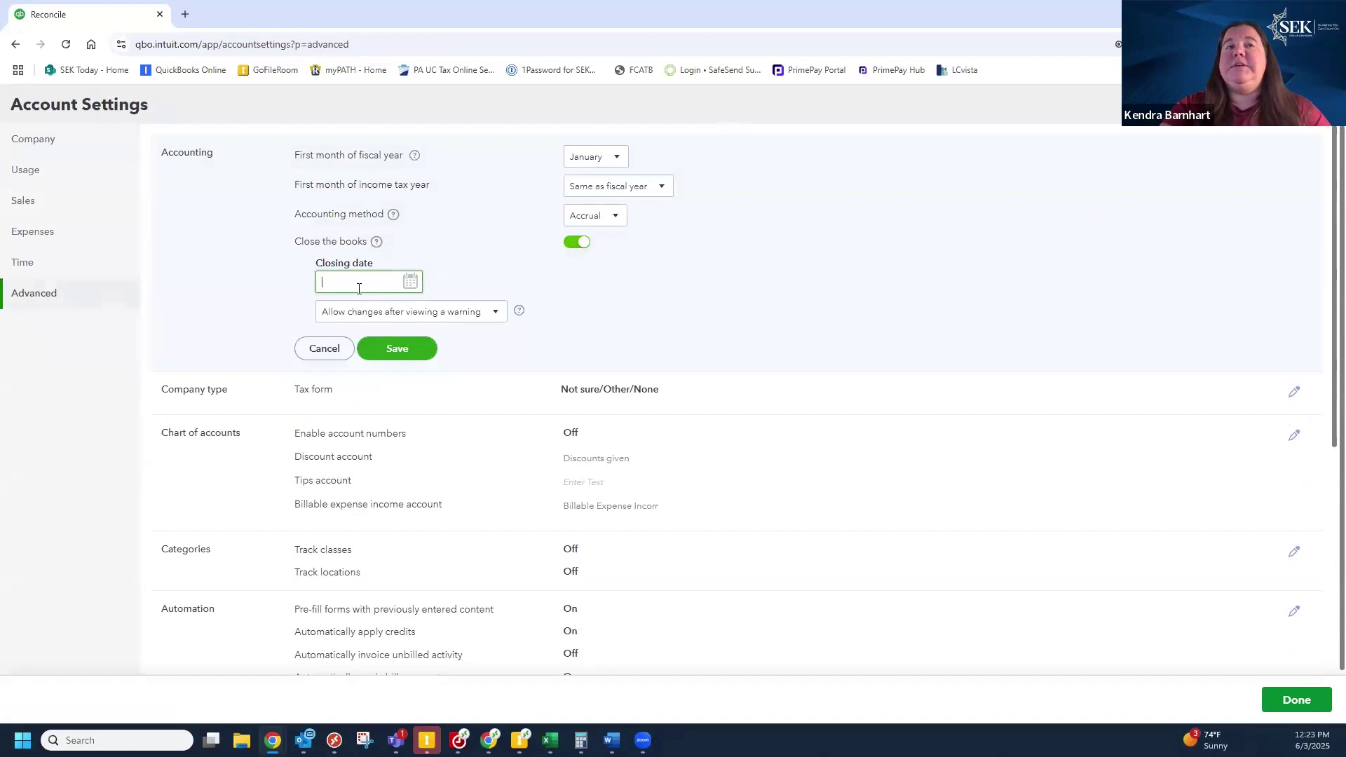
text(04/30/2025)
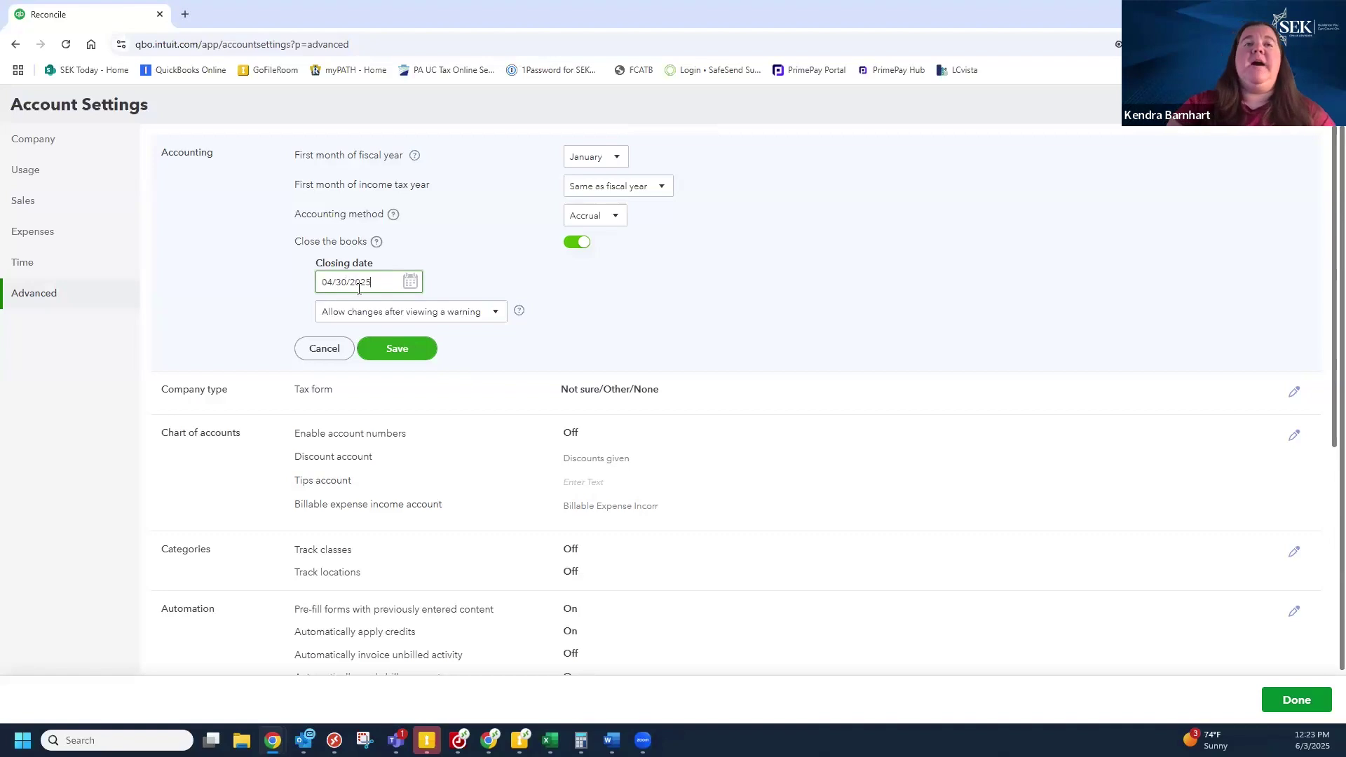
click(475, 317)
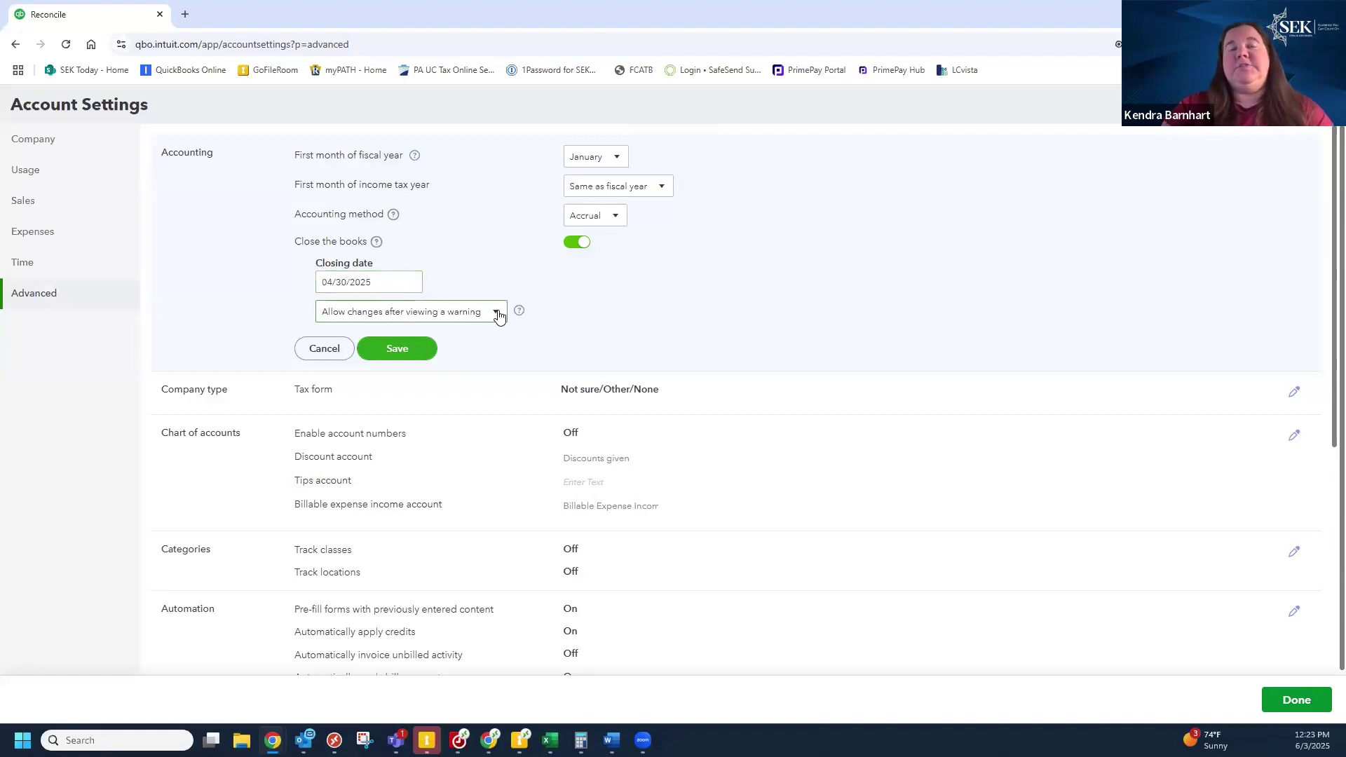